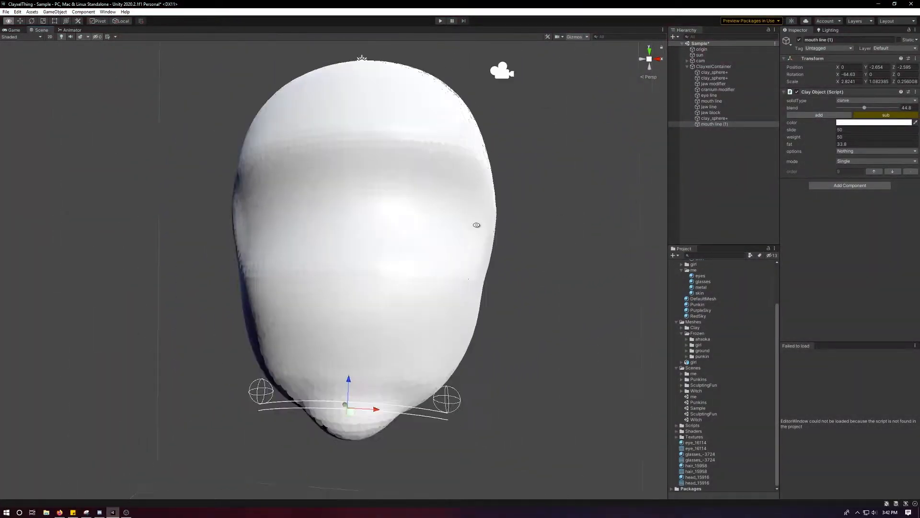
- Examine the head sculpt from several angles and look through its mouth line, eye line, jaw and cranium modifier pieces
scroll(352, 255, "up", 2)
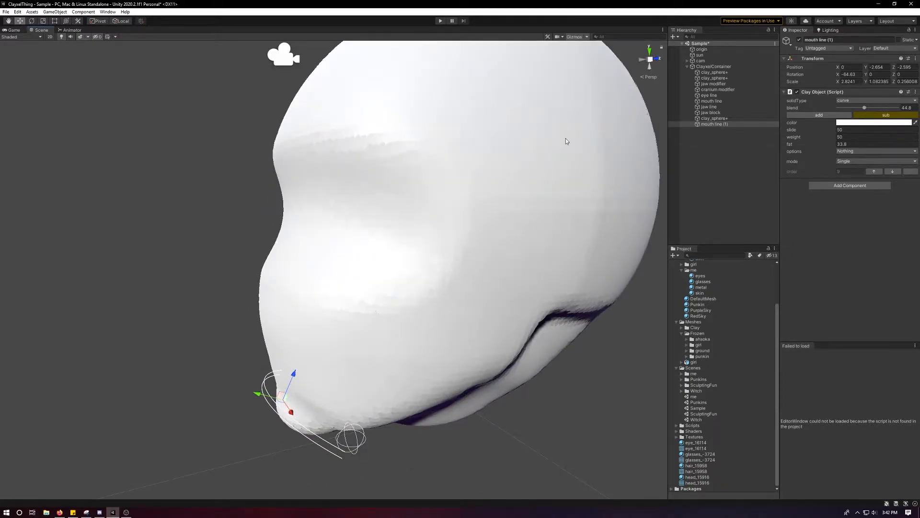
left_click_drag(498, 193, 503, 249, "alt")
scroll(573, 186, "up", 3)
scroll(574, 186, "down", 1)
scroll(487, 179, "down", 3)
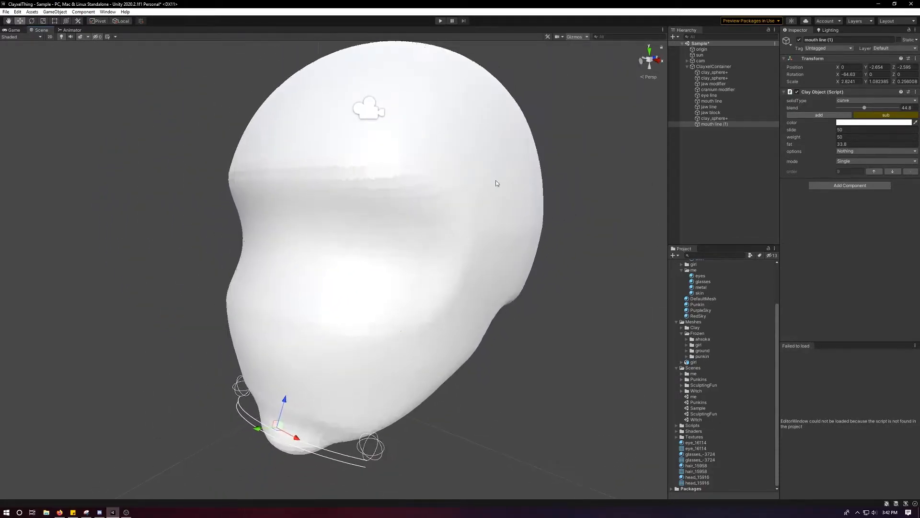
left_click(569, 239)
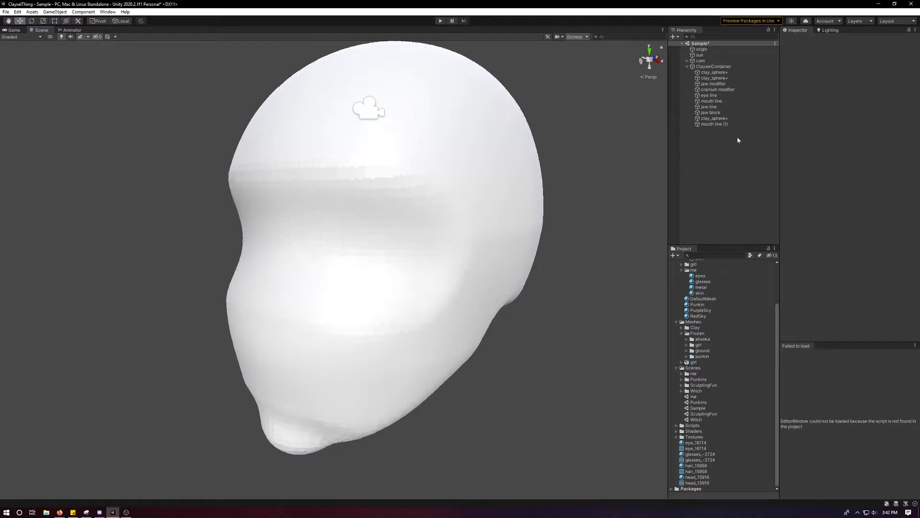
left_click(717, 101)
left_click(717, 96)
left_click(721, 84)
left_click(717, 96)
left_click(718, 90)
- Add a clay sphere to ClayxelContainer, mirrored in X, and place it at the eye area, about X 0.78, Y -0.18, Z -2.31
left_click(719, 67)
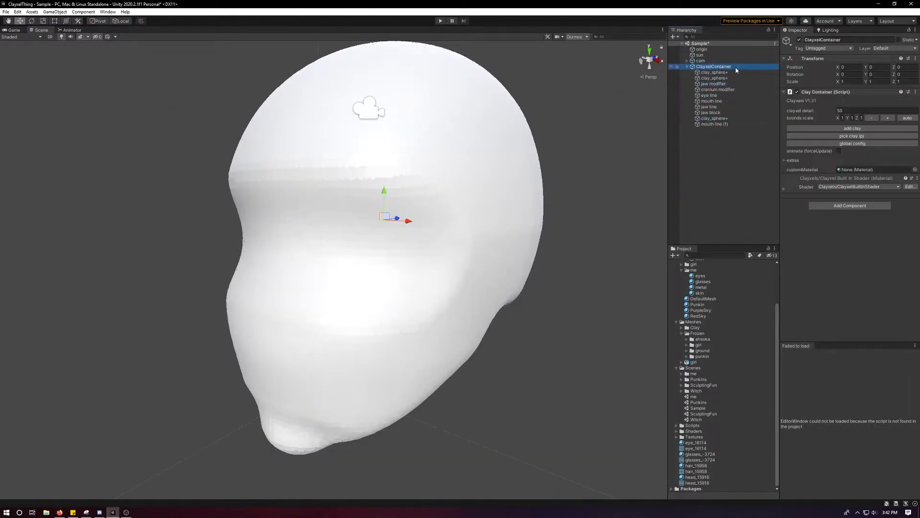
left_click(830, 129)
left_click(856, 100)
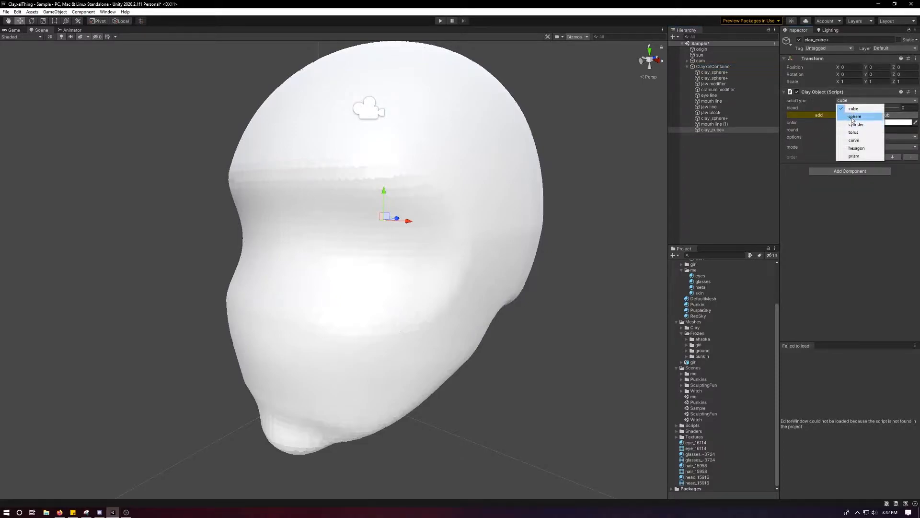
left_click(852, 118)
left_click_drag(472, 193, 382, 221, "alt")
left_click_drag(448, 218, 318, 266)
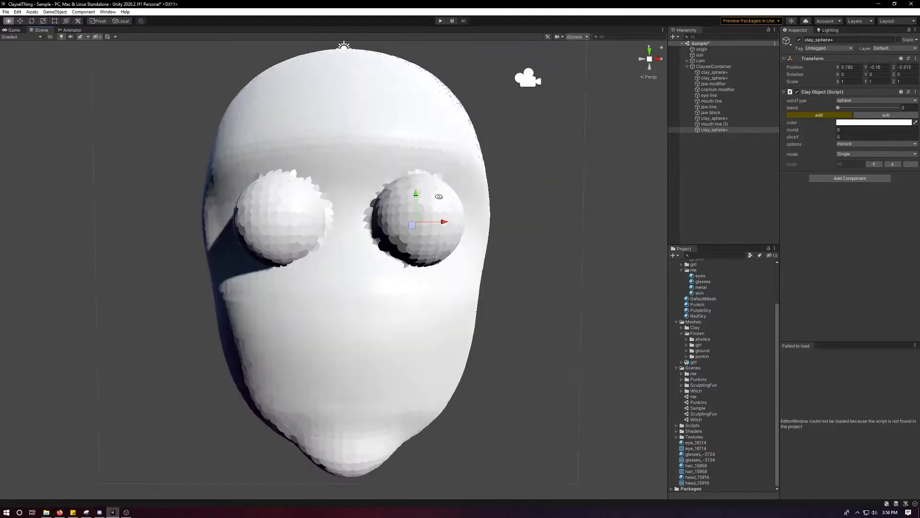
- Move the mirrored eye spheres outward to about X 0.89 and deeper into the head to about Z -2.06
left_click_drag(439, 196, 461, 223, "alt")
left_click(717, 125)
left_click(713, 131)
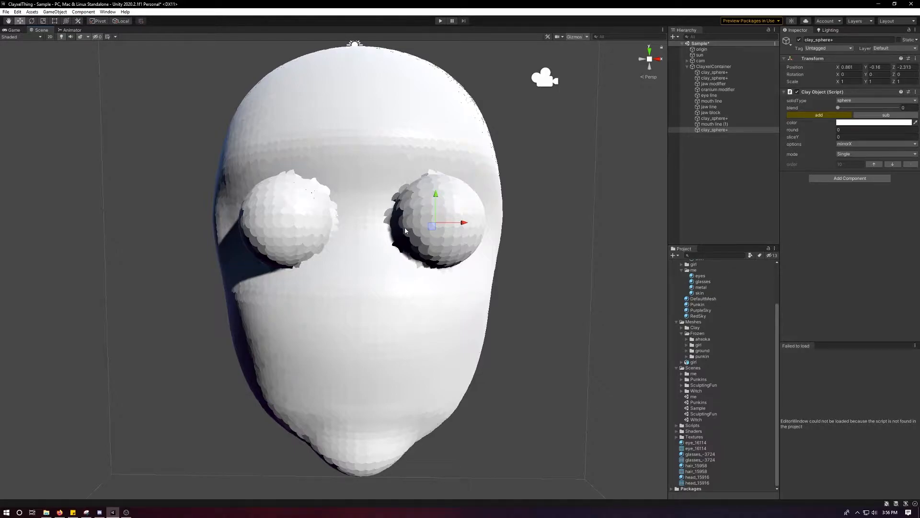
left_click(713, 131)
left_click(716, 125)
left_click(714, 131)
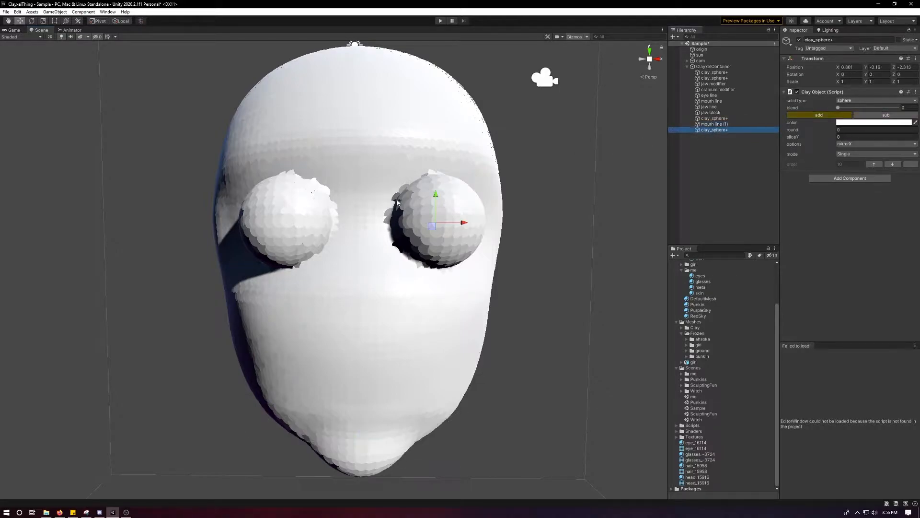
left_click_drag(465, 223, 468, 224)
left_click_drag(467, 224, 352, 247, "alt")
left_click_drag(352, 247, 449, 238)
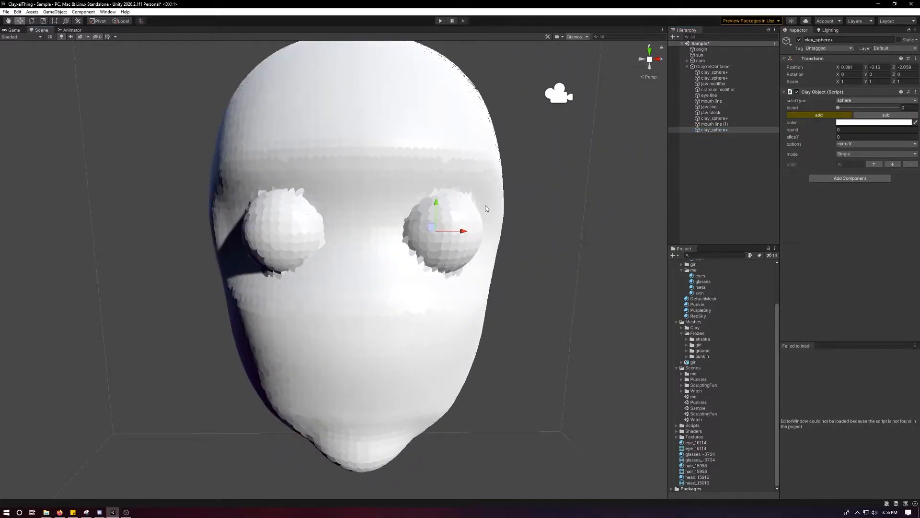
- Fine-tune the eye spheres' placement in the face to about X 0.84, Y -0.15, Z -2.03
left_click_drag(530, 152, 565, 177, "alt")
mouse_move(427, 234)
left_mouse_down()
mouse_move(470, 261)
mouse_move(435, 247)
mouse_move(429, 230)
left_mouse_up()
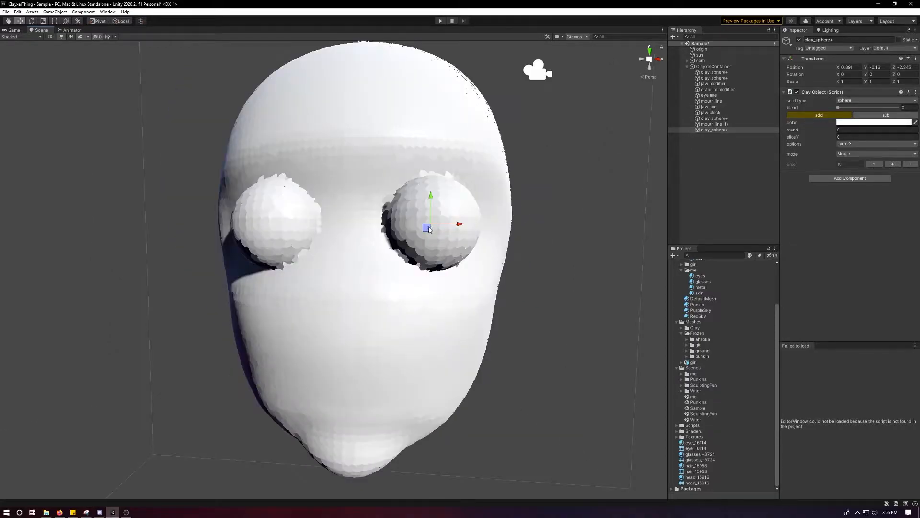
left_click_drag(458, 225, 464, 225)
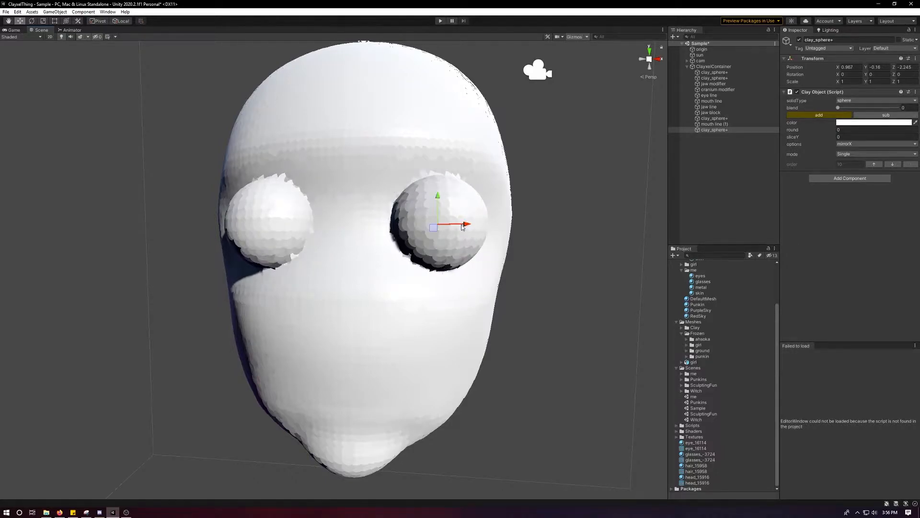
key("ctrl+z")
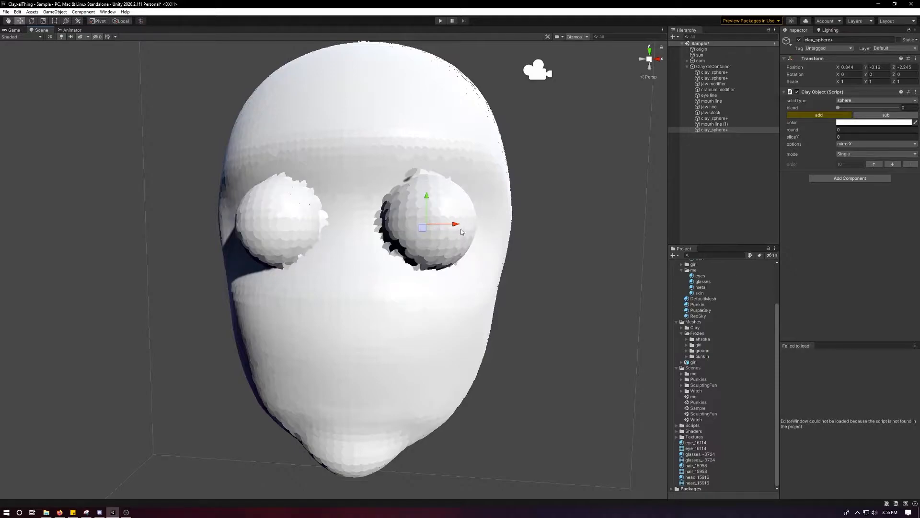
left_click_drag(456, 230, 330, 250, "alt")
scroll(333, 252, "up", 3)
left_click_drag(389, 280, 469, 258)
- Set the eye sphere's sliceY to 50 so it is cut to a half sphere
left_click_drag(798, 140, 743, 144)
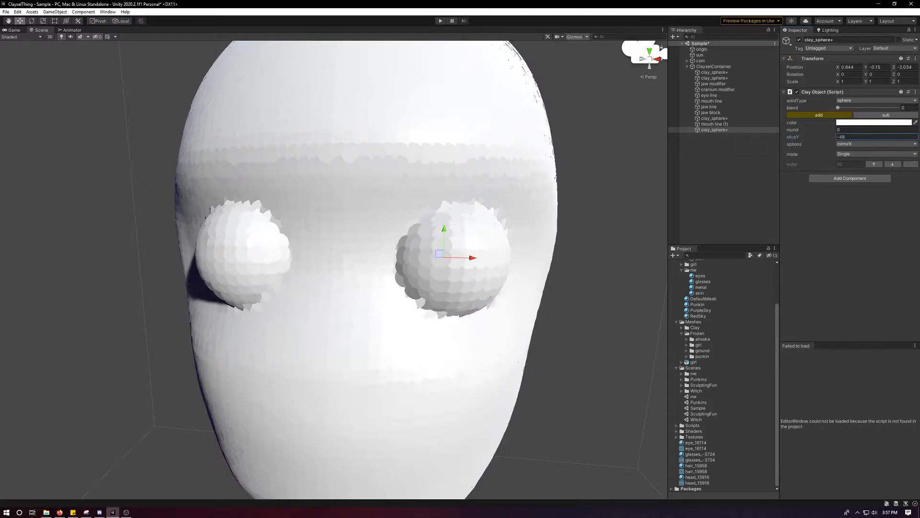
type("50")
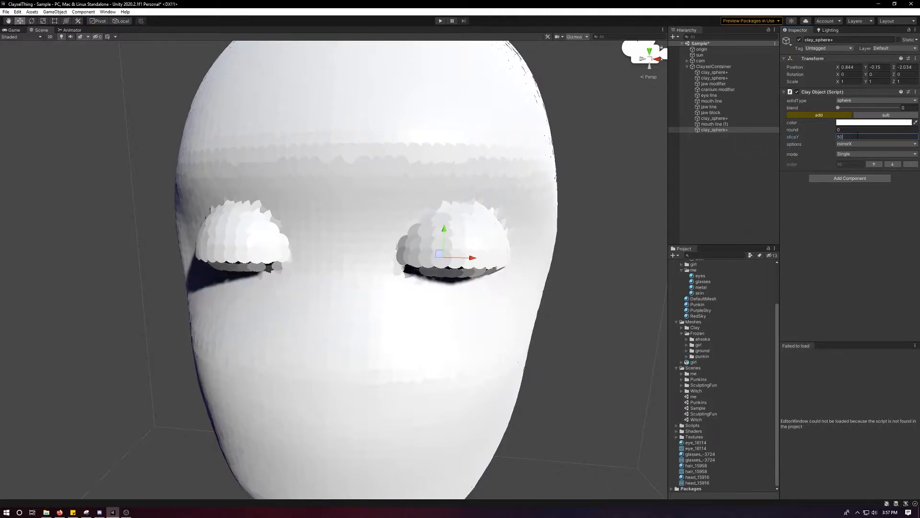
left_click_drag(384, 230, 552, 211, "alt")
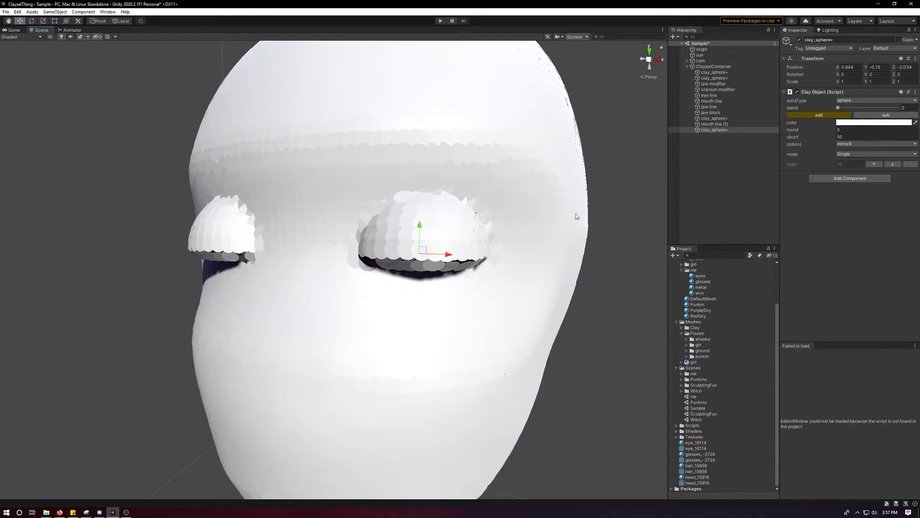
- Duplicate the sliced eye sphere and rotate the copy so it forms the lower half of the eye
left_click(725, 130)
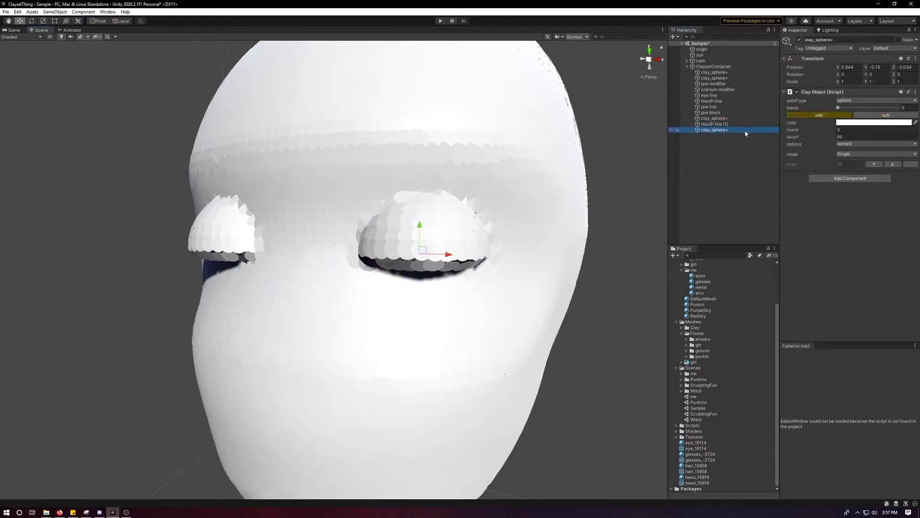
key("ctrl+d")
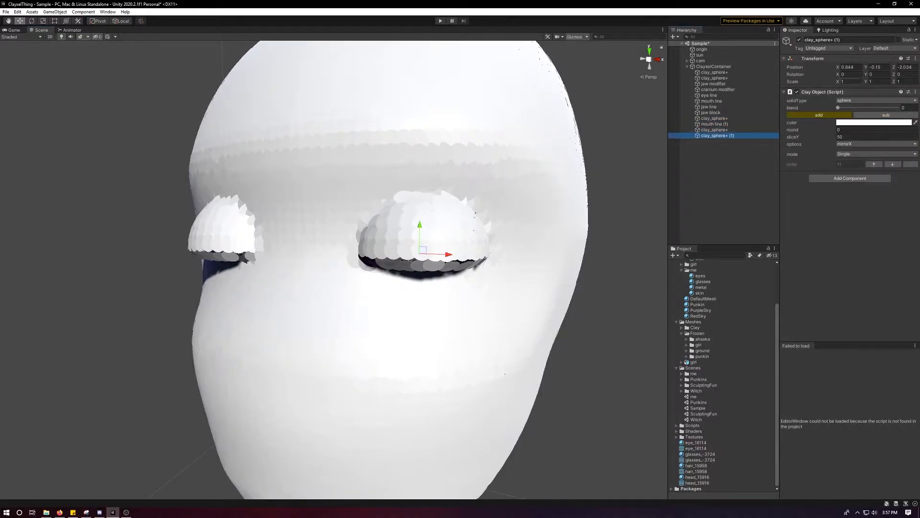
key("e")
left_click_drag(442, 244, 528, 379)
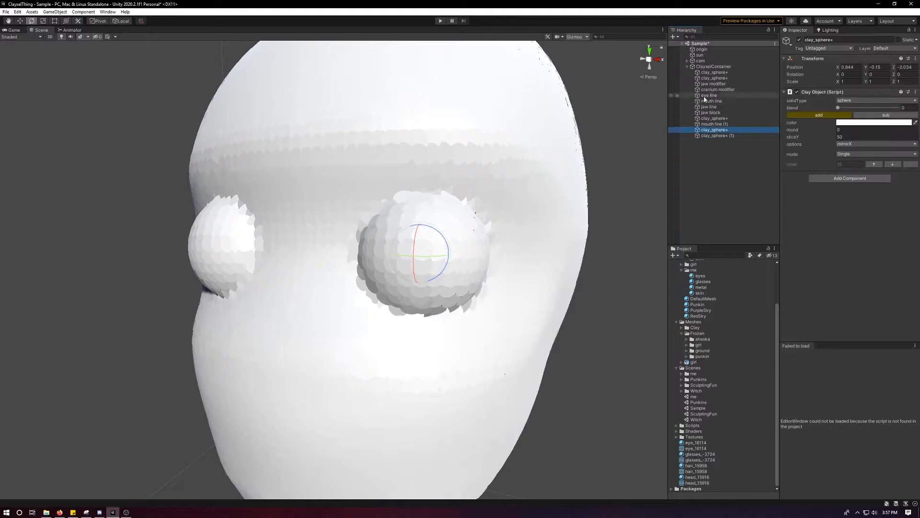
- Set the clayxel detail of ClayxelContainer to 90
left_click(715, 67)
left_click(853, 111)
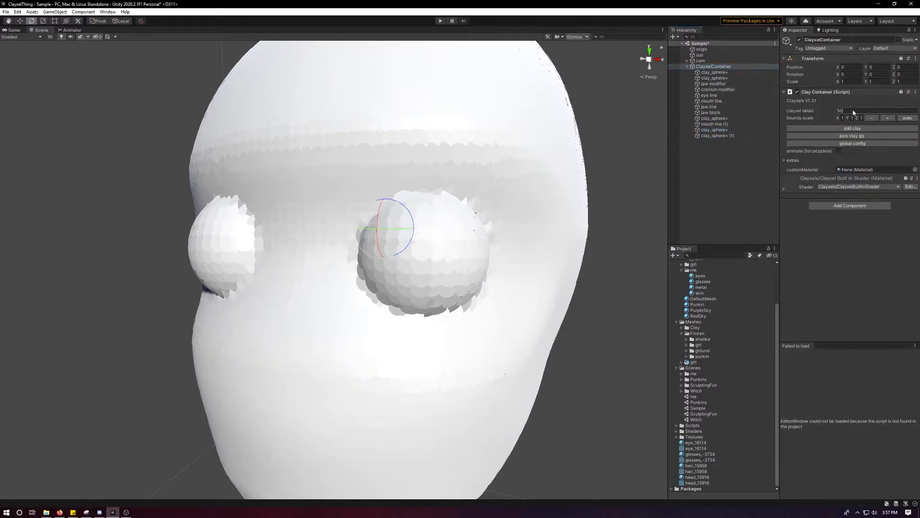
type("90")
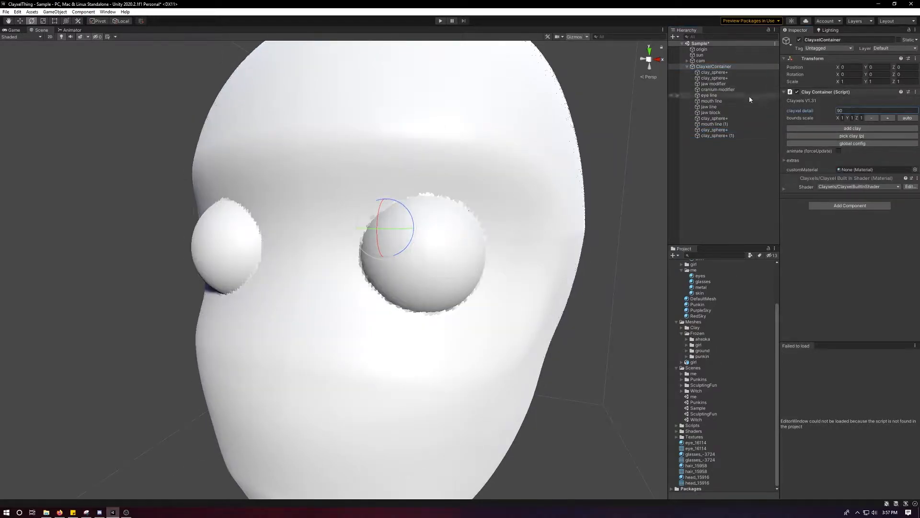
- Rotate the eye halves apart to open the eyelids, with the upper half at about 28.5° around X
left_click(716, 136)
left_click(710, 130, "ctrl")
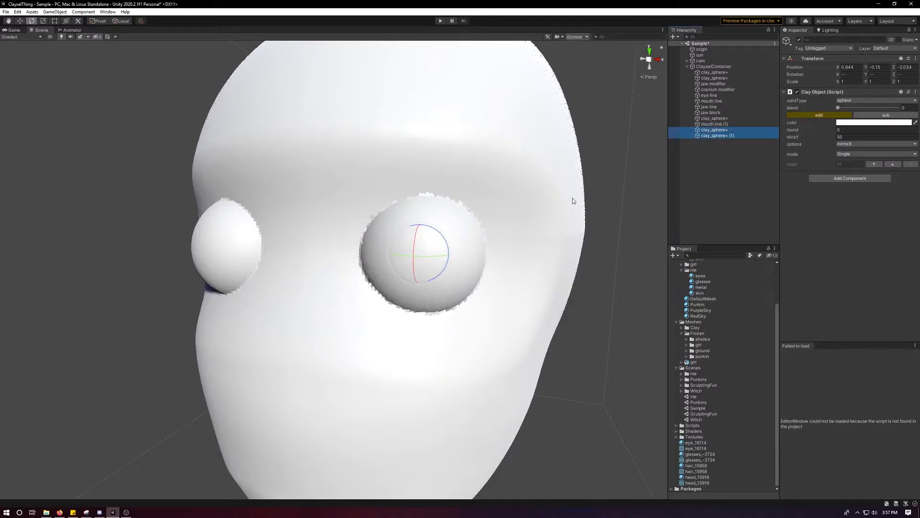
left_click(714, 130)
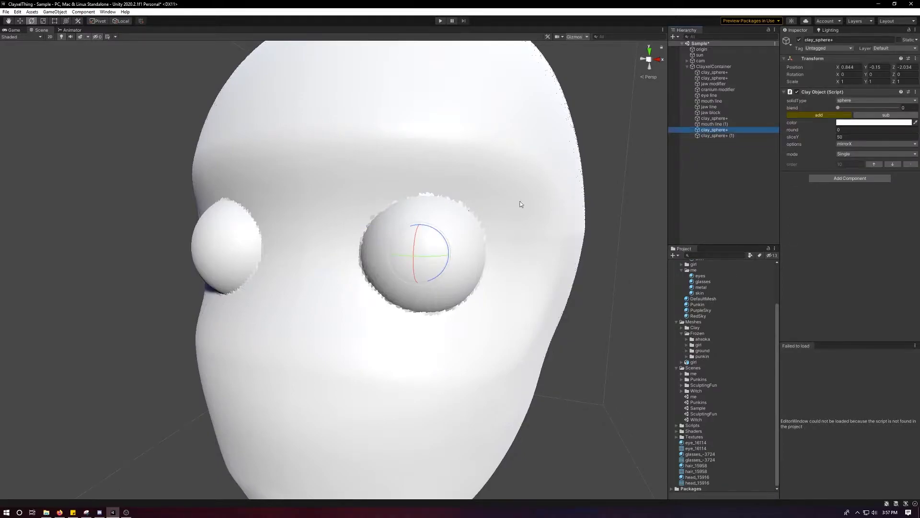
left_click_drag(416, 242, 477, 217)
left_click(708, 136)
left_click(715, 130)
left_click_drag(548, 172, 484, 190, "alt")
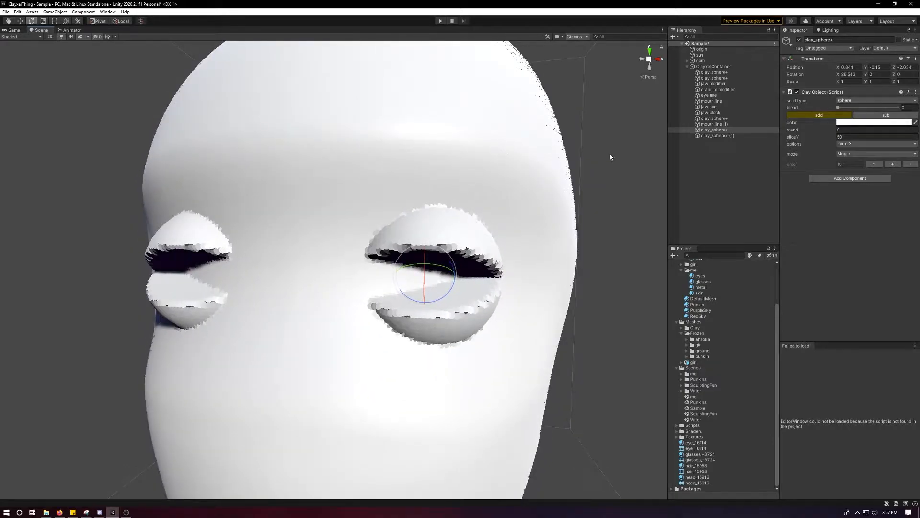
- Create an empty object under the upper eyelid sphere and move it out to sit directly above that sphere in ClayxelContainer
right_click(731, 131)
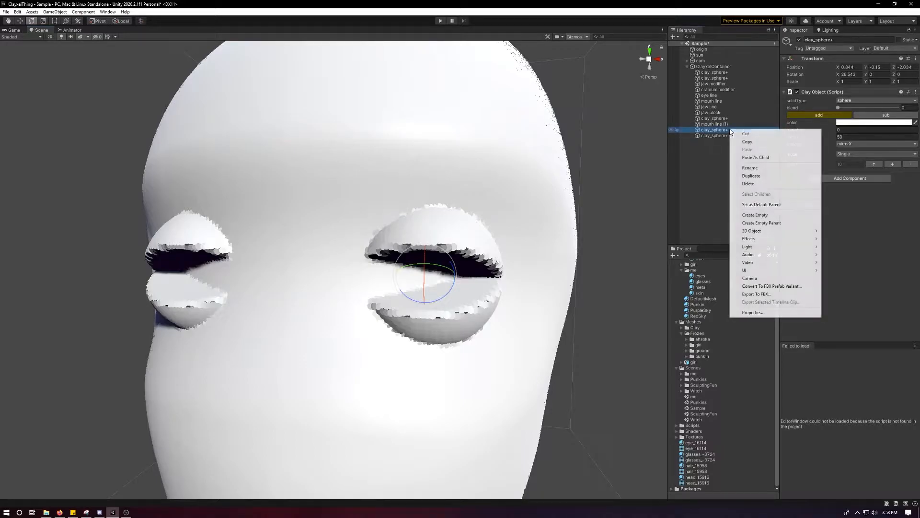
left_click(756, 215)
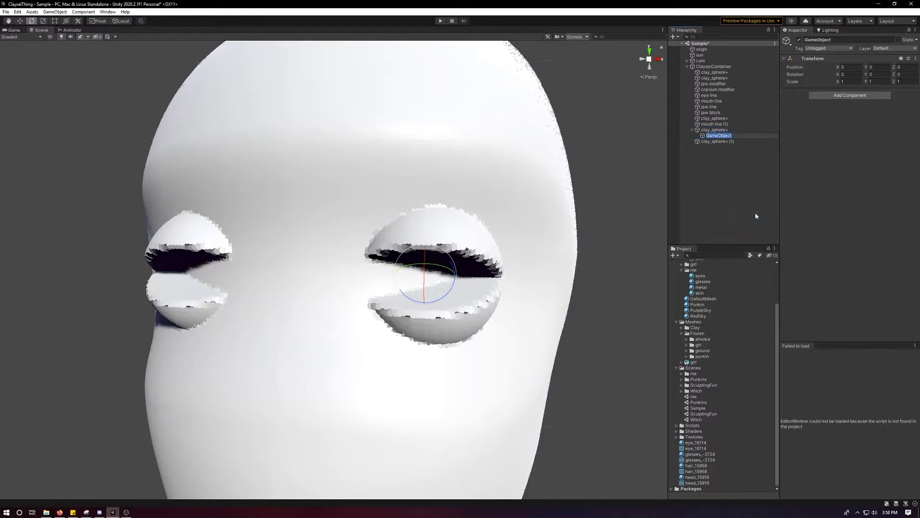
left_click(720, 140)
left_click(719, 137)
left_click_drag(715, 136, 717, 127)
- Compare the position and rotation values of the empty object and the upper eyelid sphere
left_click(713, 135)
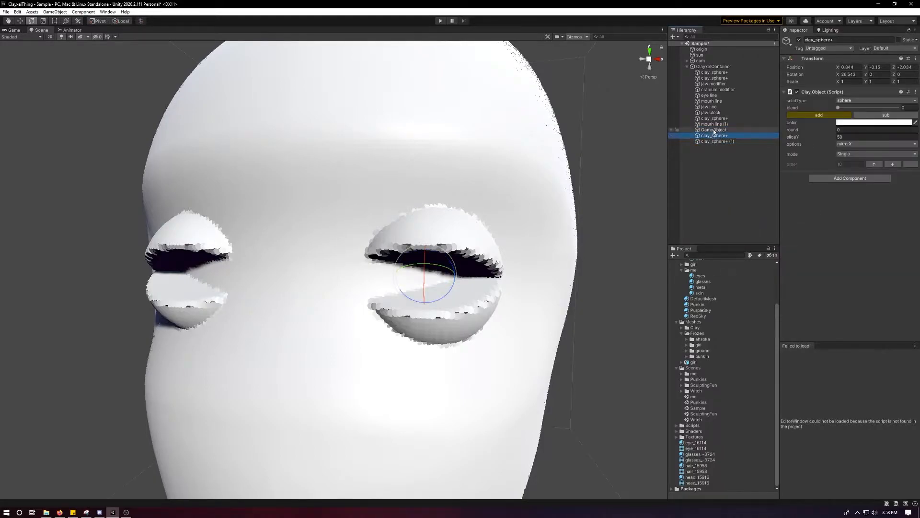
left_click(715, 130)
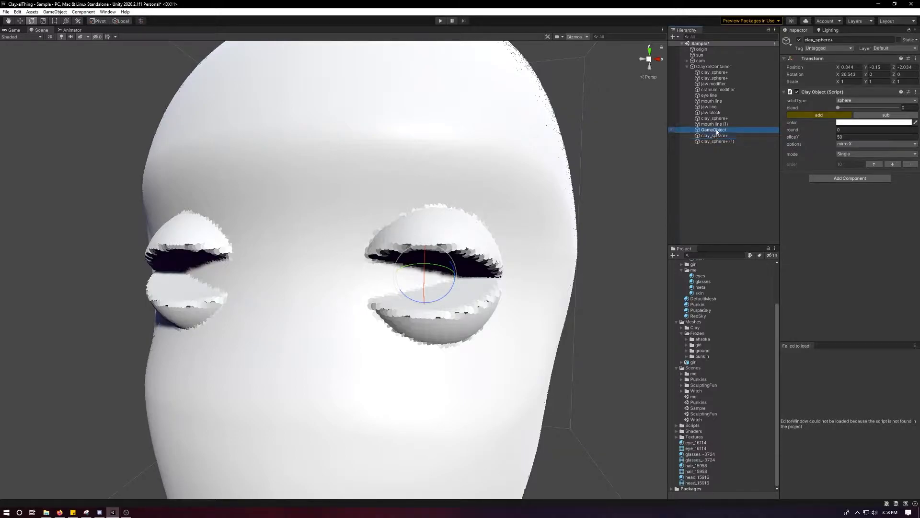
left_click(729, 136)
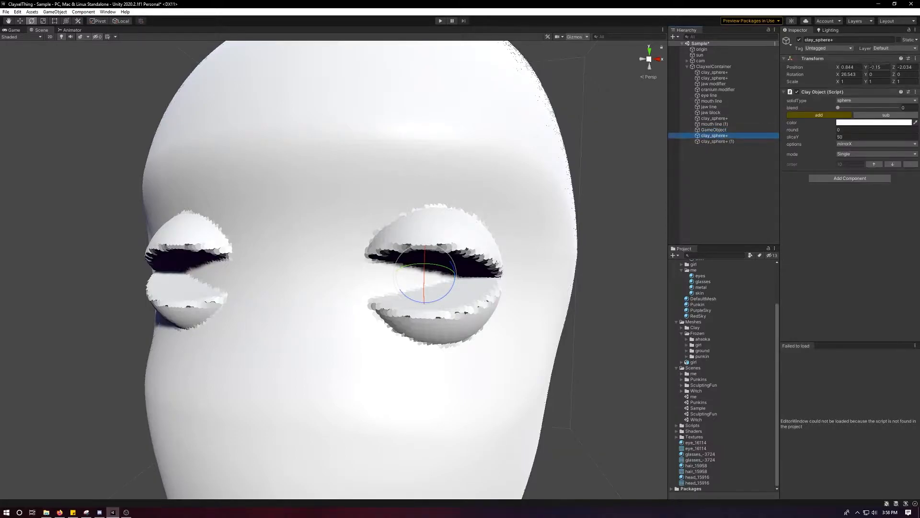
left_click(714, 130)
left_click(721, 136)
left_click(721, 131)
left_click(720, 136)
left_click(721, 131)
left_click(719, 137)
left_click(720, 131)
left_click(714, 137)
mouse_move(566, 149)
left_mouse_down("alt")
mouse_move(473, 160)
mouse_move(596, 160)
mouse_move(606, 168)
mouse_move(517, 150)
mouse_move(590, 150)
mouse_move(574, 160)
mouse_move(541, 154)
mouse_move(522, 177)
mouse_move(497, 168)
mouse_move(485, 177)
mouse_move(563, 160)
left_mouse_up("alt")
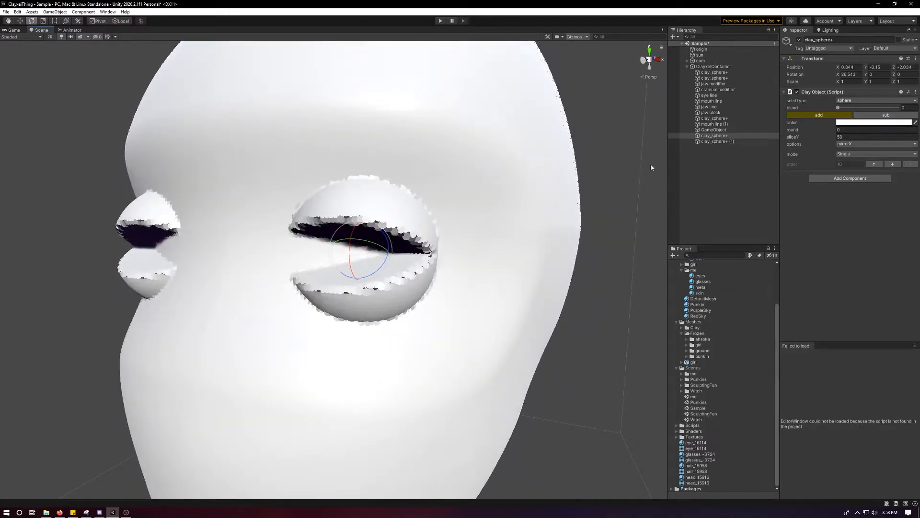
- Set the empty object's X rotation to 0
left_click(721, 130)
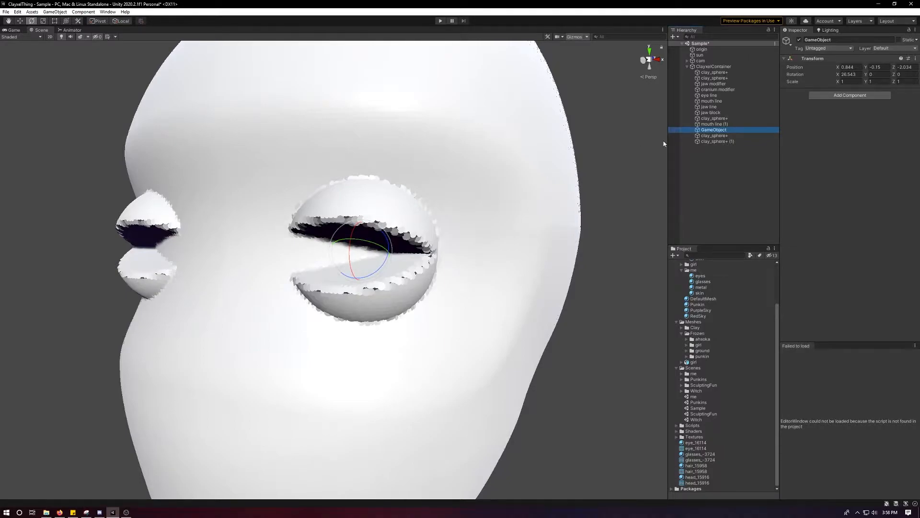
left_click(848, 75)
type("0")
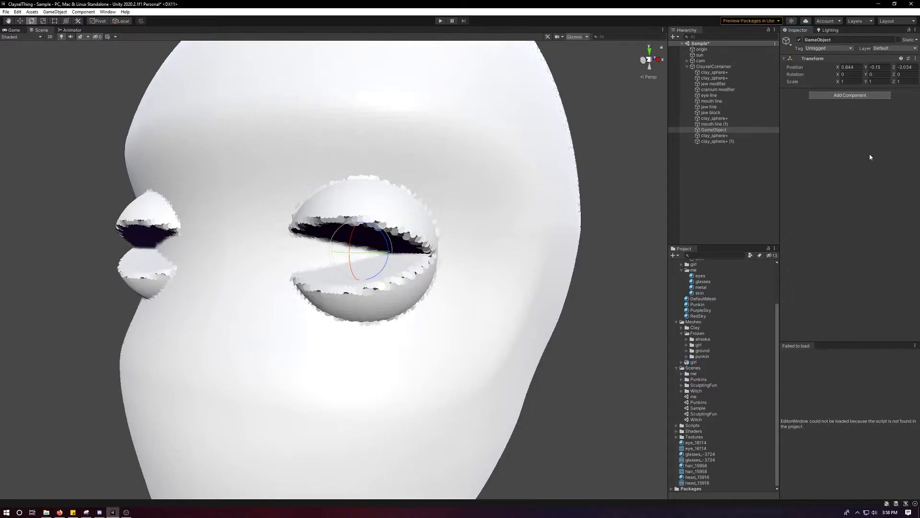
- Nest both eyelid spheres under the empty object and rename that object eye
left_click(717, 136)
left_click(719, 141, "shift")
left_click_drag(718, 133, 719, 130)
left_click(719, 131)
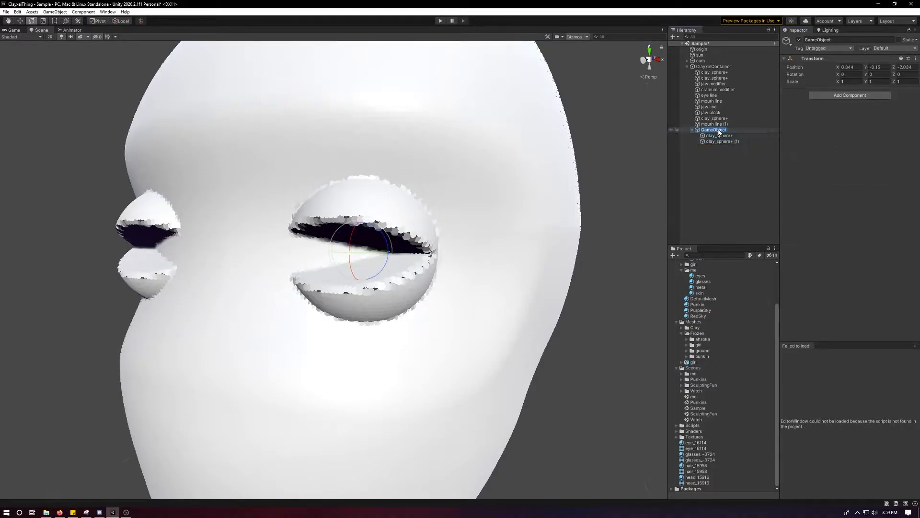
type("eye")
key("Return")
- Try rotating the eye group to test that both eyelids turn together, and undo the rotation
left_click(725, 136)
left_click(716, 130)
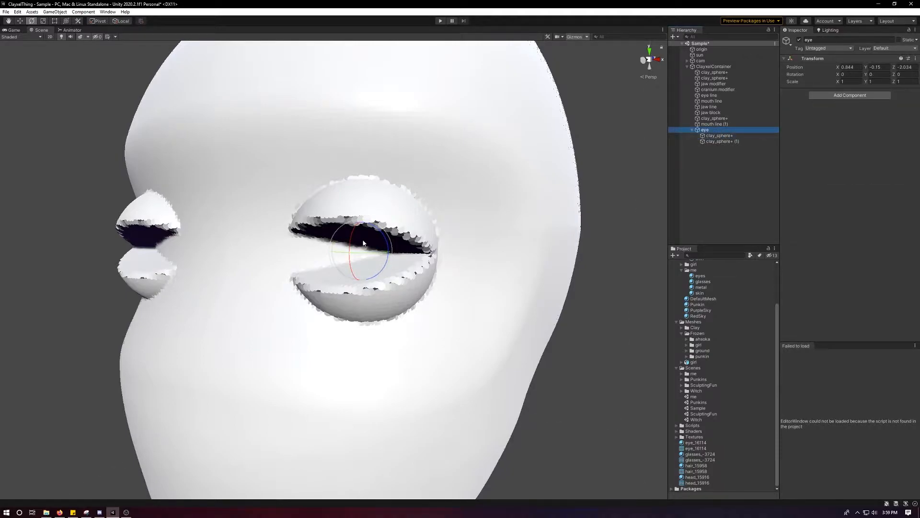
left_click_drag(351, 246, 388, 217)
key("ctrl+z")
key("ctrl+z")
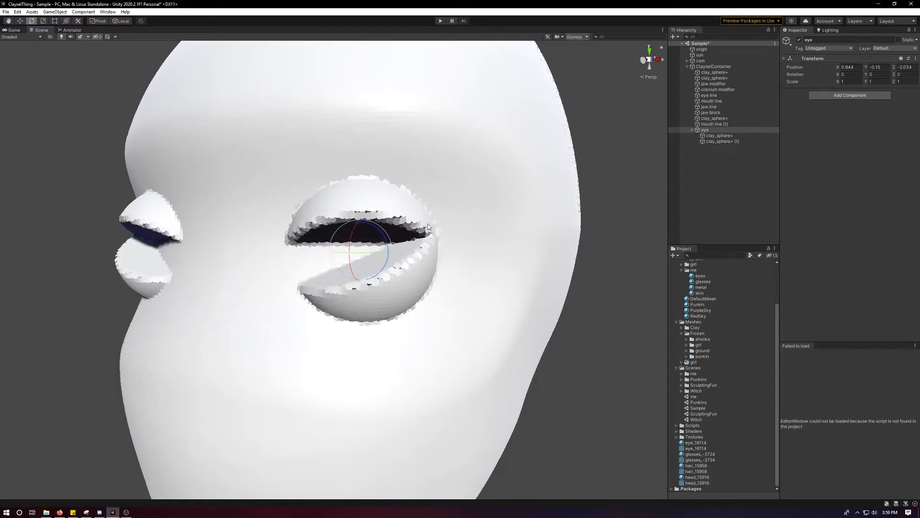
- Save the scene and collapse the eye group in the hierarchy
key("ctrl+s")
mouse_move(459, 224)
left_mouse_down("alt")
mouse_move(520, 217)
mouse_move(421, 226)
mouse_move(460, 225)
left_mouse_up("alt")
scroll(421, 226, "up", 5)
scroll(415, 226, "down", 1)
left_click(692, 129)
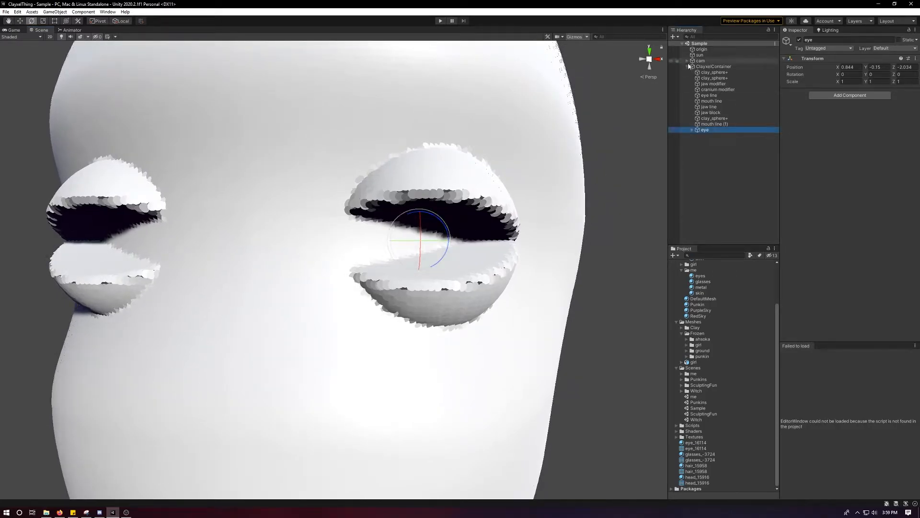
- Add a second Clayxel container to the scene and set its clayxel detail to 100
left_click(700, 165)
right_click(704, 157)
mouse_move(749, 250)
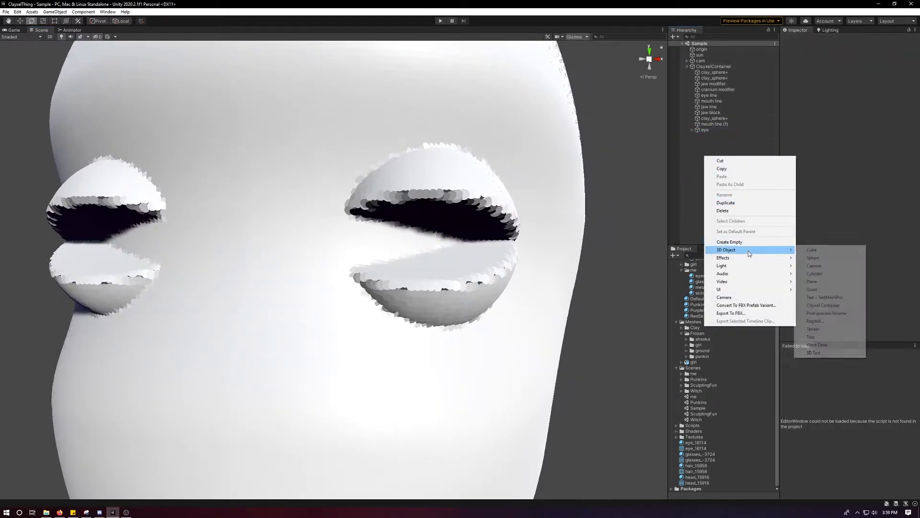
left_click(836, 305)
scroll(616, 187, "down", 5)
left_click(846, 110)
type("19")
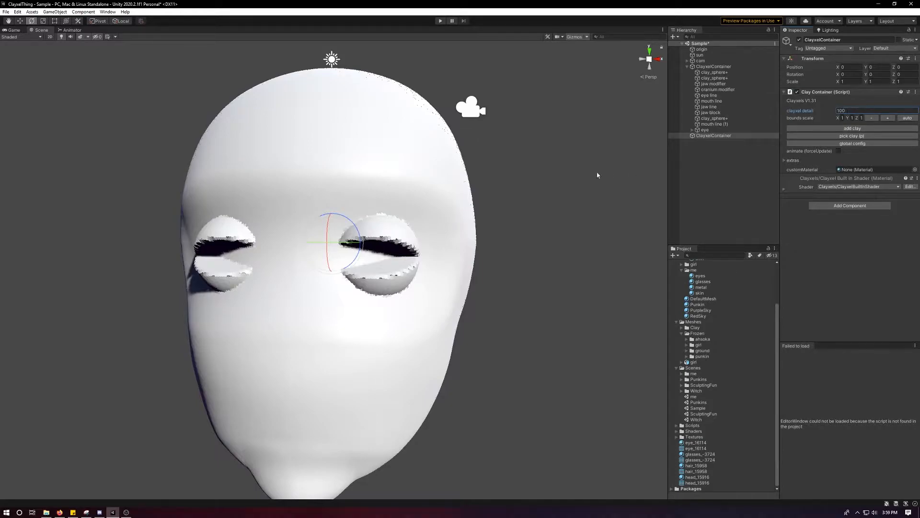
- Move the new container forward to the front of the face between the eyes, at about Y -0.169 and Z -2.384
scroll(616, 176, "down", 3)
left_click(718, 136)
scroll(513, 173, "down", 2)
scroll(488, 192, "up", 6)
left_click_drag(488, 192, 269, 45, "alt")
left_click_drag(252, 119, 271, 214, "alt")
left_click_drag(144, 70, 306, 259, "alt")
key("w")
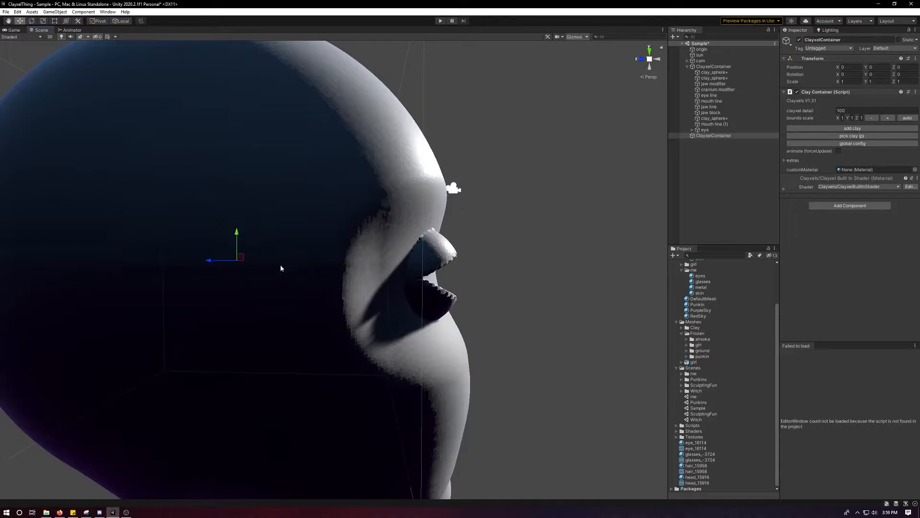
left_click_drag(218, 263, 363, 249)
left_click_drag(363, 249, 517, 256, "alt")
scroll(366, 270, "up", 4)
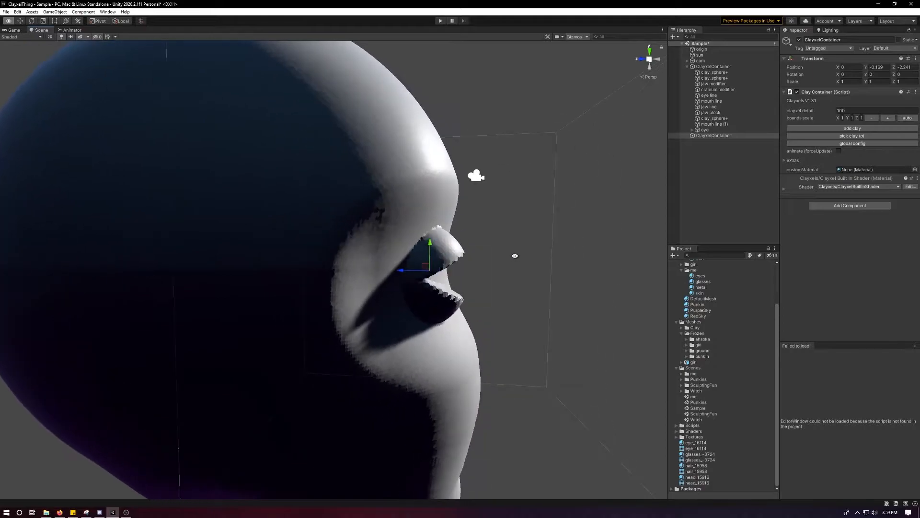
mouse_move(415, 272)
left_mouse_down()
mouse_move(433, 272)
mouse_move(388, 264)
mouse_move(413, 265)
left_mouse_up()
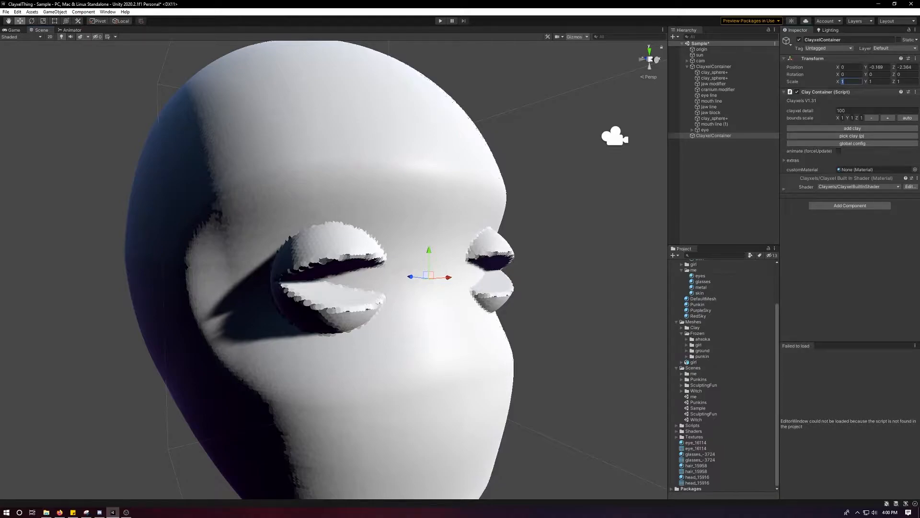
- Scale the new container to 0.5 on the X, Y and Z axes
type("0.5")
key("Tab")
type("0.5")
key("Tab")
type(".5")
scroll(568, 172, "down", 3)
mouse_move(489, 206)
left_mouse_down("alt")
mouse_move(409, 234)
mouse_move(573, 220)
mouse_move(458, 228)
mouse_move(499, 220)
left_mouse_up("alt")
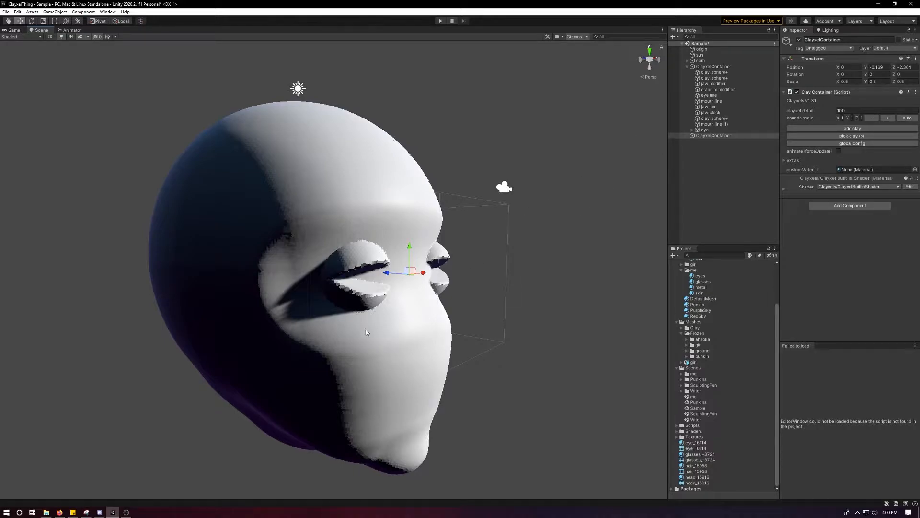
- Try a bounds scale of 2 in X on the new container, check it from the side, and revert it
scroll(505, 247, "up", 3)
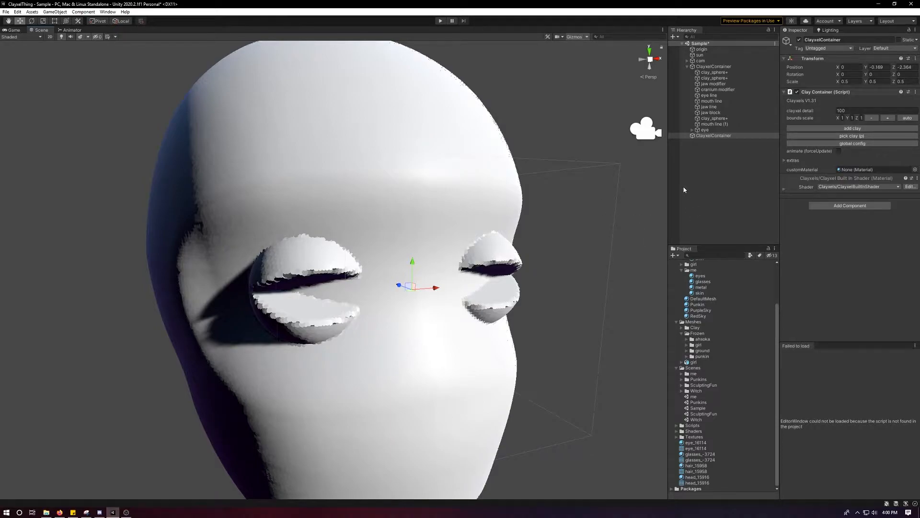
left_click(710, 136)
left_click(790, 136)
left_click_drag(565, 235, 612, 217, "alt")
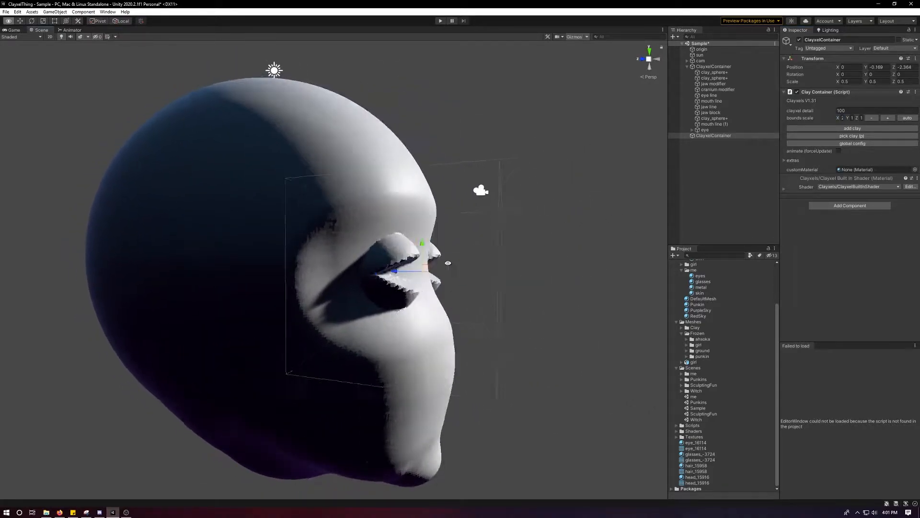
left_click_drag(457, 262, 283, 269, "alt")
left_click_drag(840, 118, 826, 119)
right_click_drag(311, 259, 364, 268, "alt")
left_click_drag(364, 268, 460, 276, "alt")
right_click_drag(460, 276, 514, 288, "alt")
left_click_drag(514, 289, 418, 288, "alt")
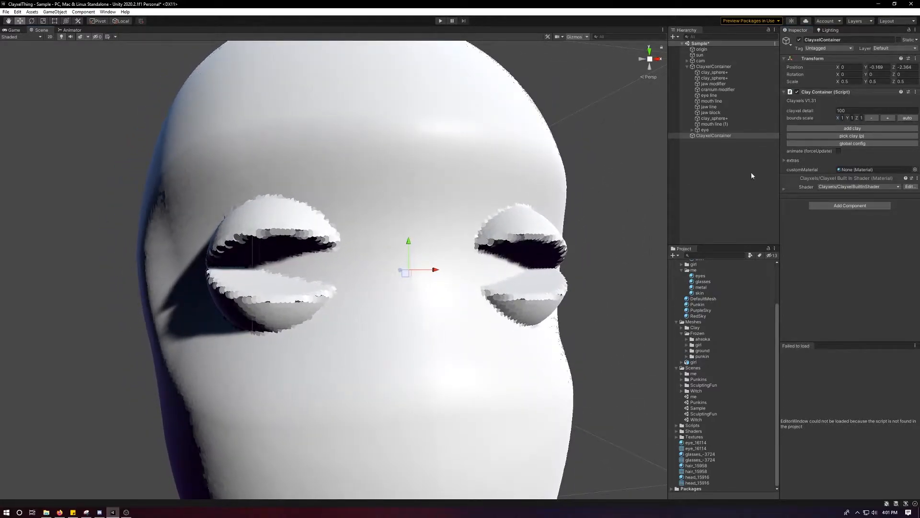
- Change the Clayxels bounds color to red FB0000 with full opacity in the global configuration and close it
left_click(831, 144)
left_click(144, 125)
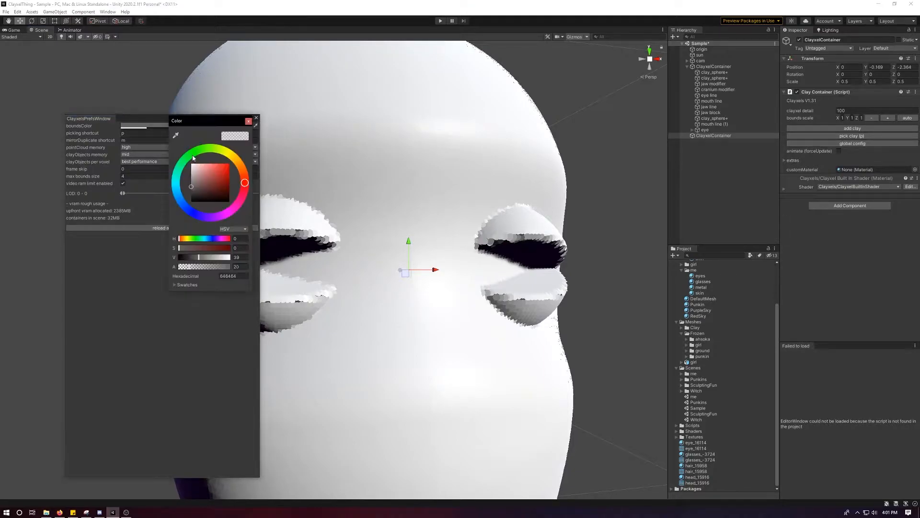
left_click_drag(220, 174, 252, 161)
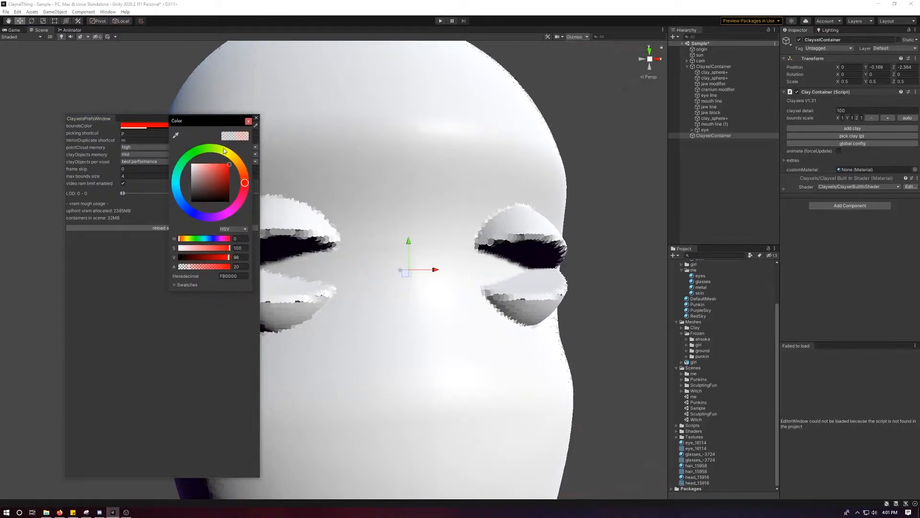
left_click_drag(194, 268, 236, 268)
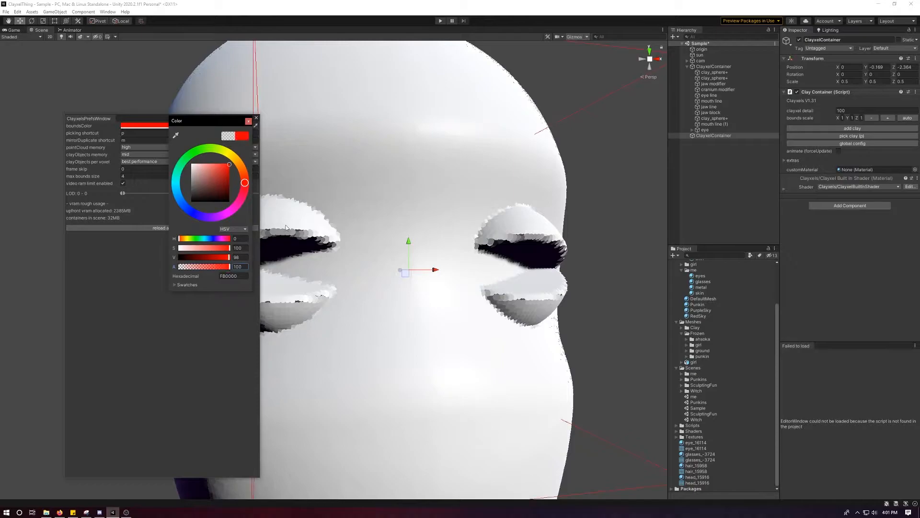
left_click(588, 183)
scroll(484, 179, "down", 4)
left_click(256, 117)
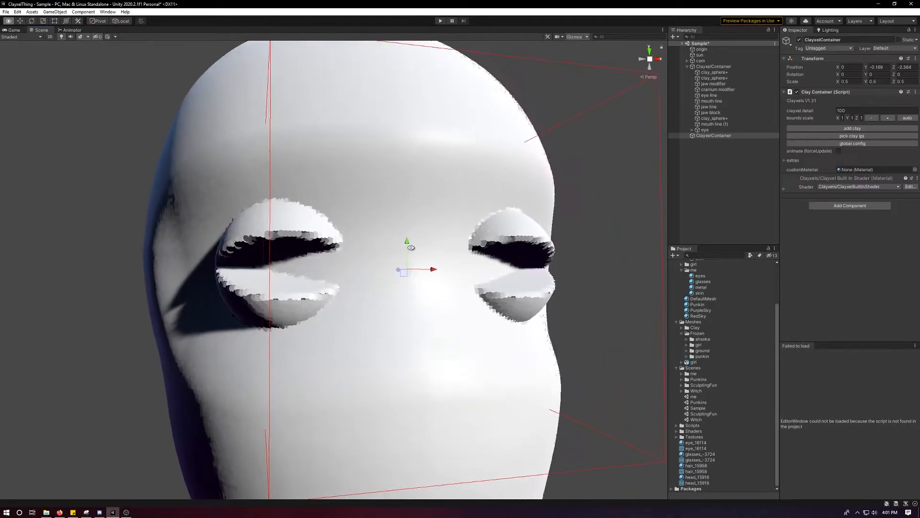
- Set the new container's X bounds scale to 2 so its bounds span both eyes
scroll(280, 206, "down", 3)
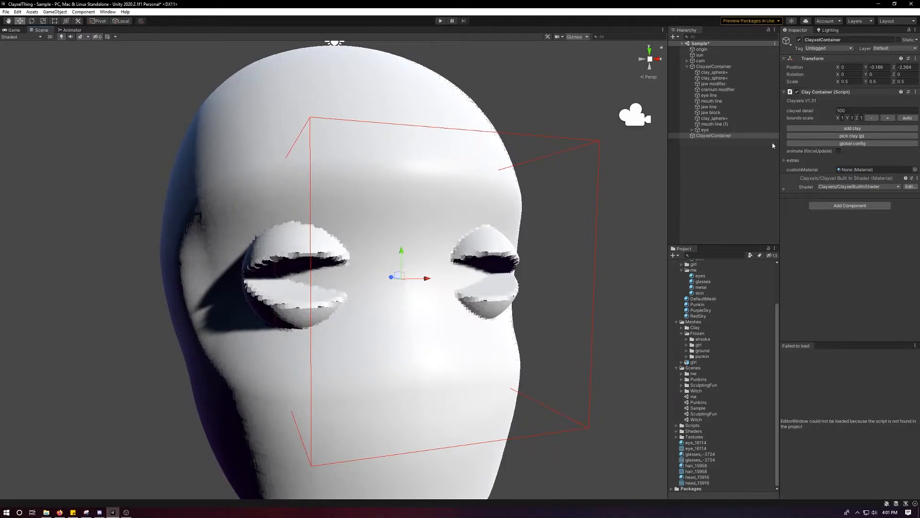
left_click(842, 118)
type("2")
right_click(715, 136)
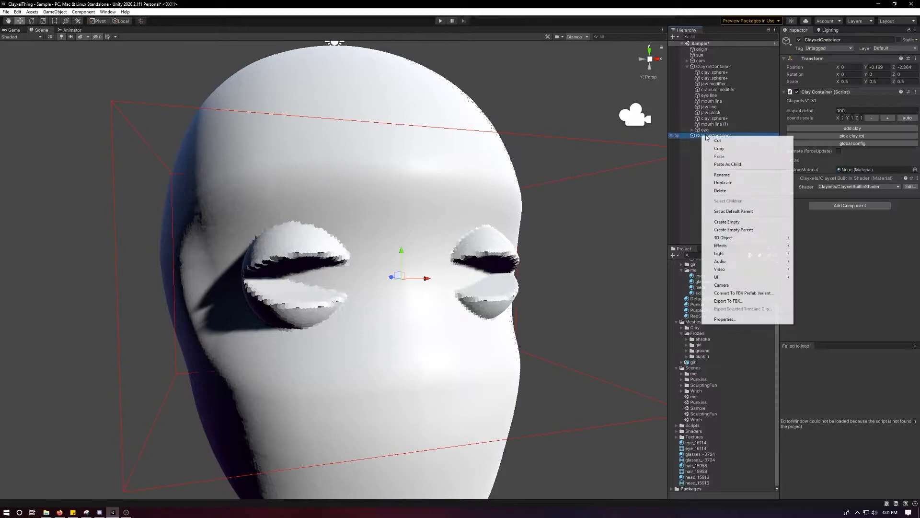
key("Escape")
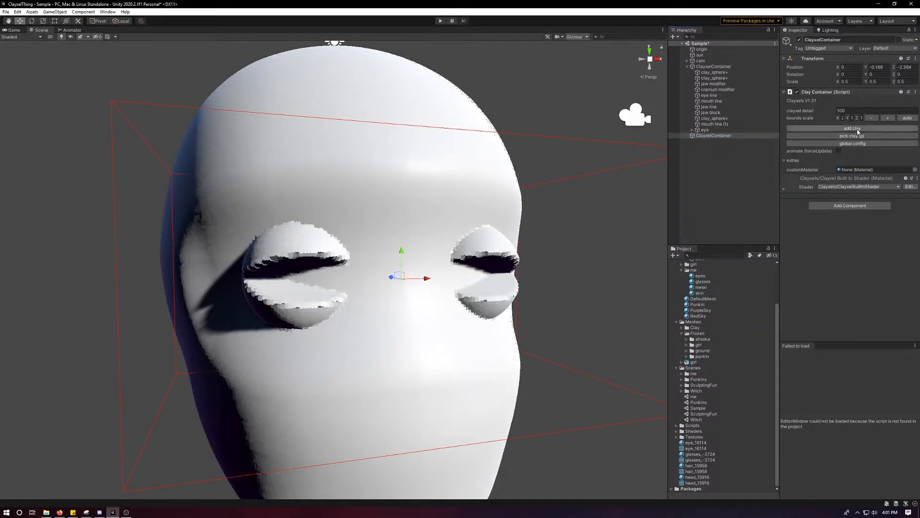
- Try adding a new clay sphere to the second container, and undo it
left_click(852, 128)
left_click(848, 100)
left_click(854, 116)
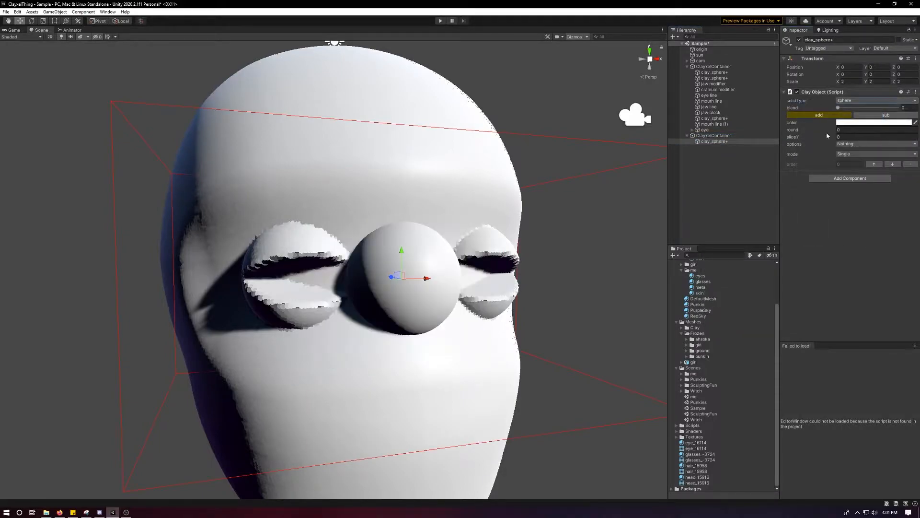
left_click_drag(544, 230, 511, 230, "alt")
key("ctrl+z")
key("ctrl+z")
- Duplicate the upper eyelid sphere from the eye group and nest the copy under the second container
left_click(692, 132)
left_click(692, 130)
left_click(704, 136)
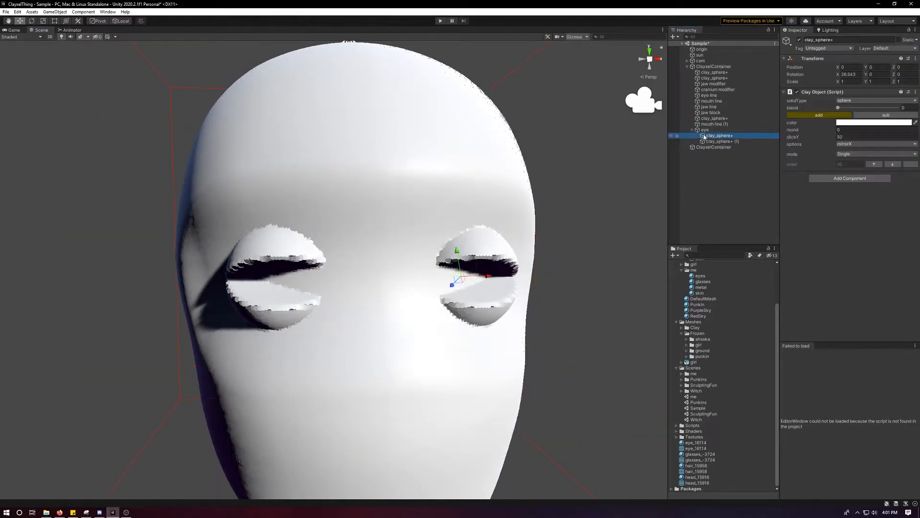
left_click(712, 141)
left_click(718, 137)
key("ctrl+d")
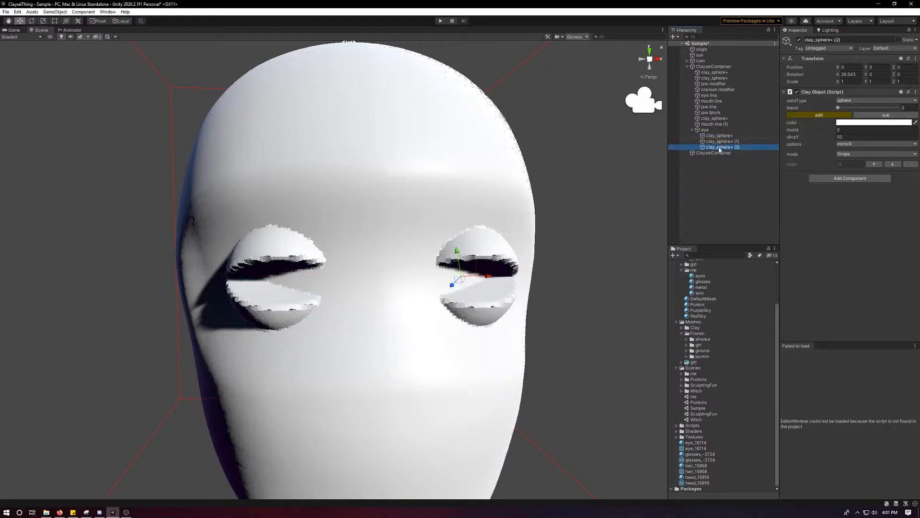
left_click_drag(716, 151, 715, 153)
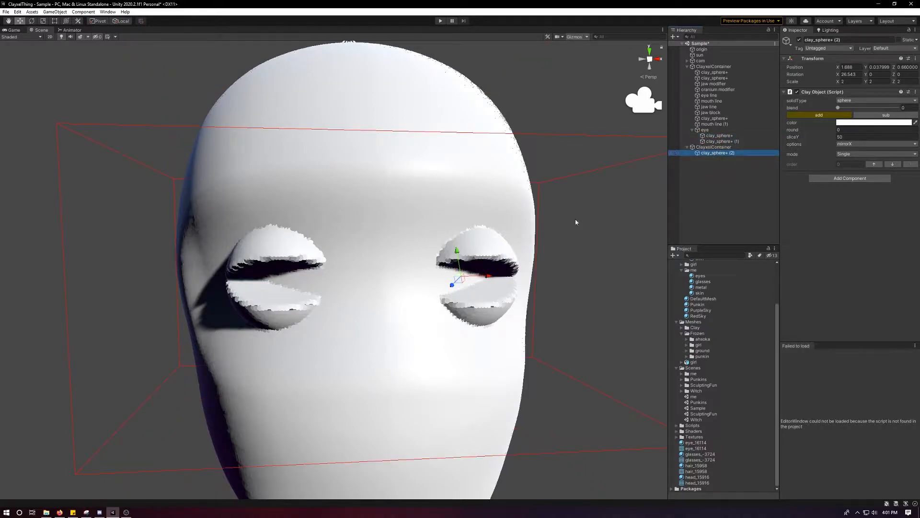
- Turn the copied sphere into a full eyeball with sliceY 0 and X rotation 0, and name it clay_sphere+
left_click(848, 136)
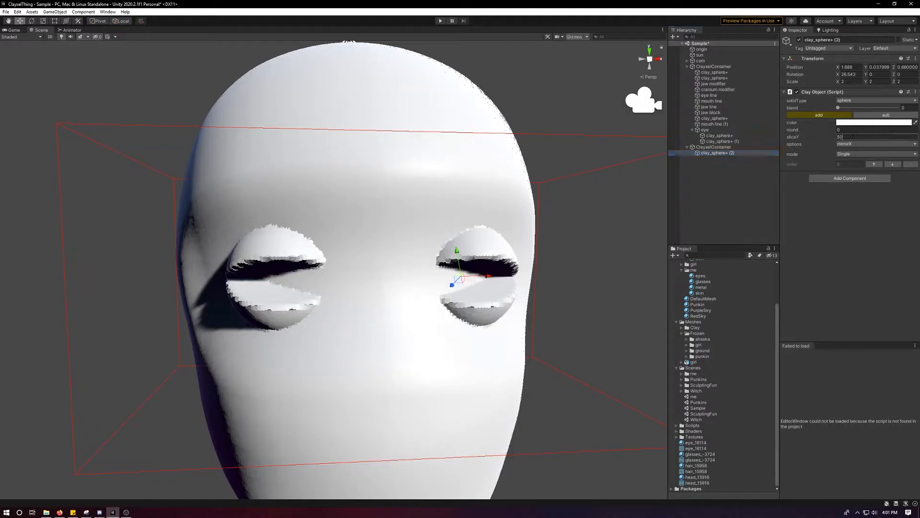
type("0")
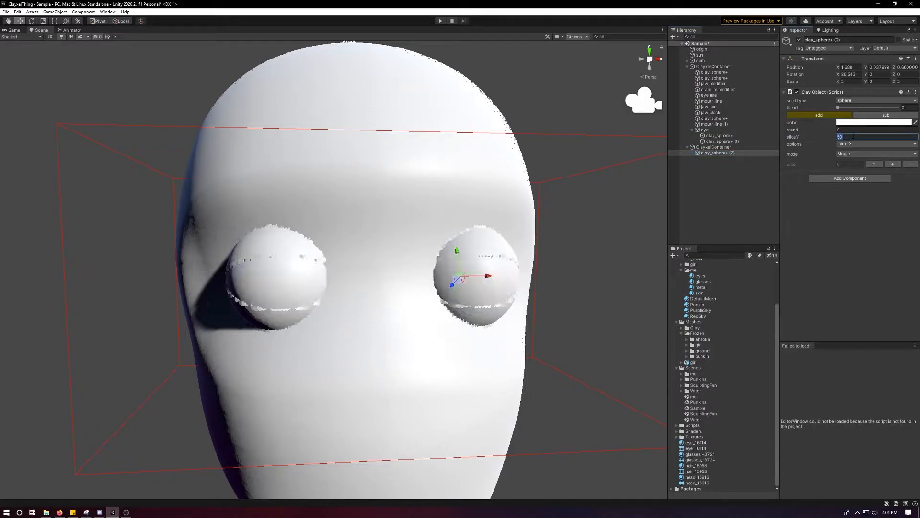
left_click_drag(417, 240, 417, 262, "alt")
scroll(415, 257, "up", 8)
left_click(855, 74)
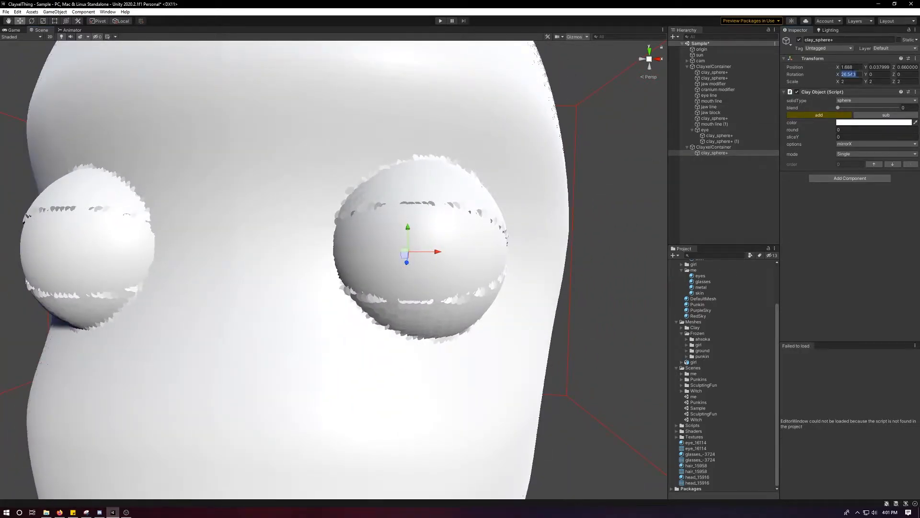
type("0")
- Scale the eyeball sphere down uniformly so it sits slightly inside the eyelids
scroll(559, 152, "down", 10)
left_click_drag(476, 168, 420, 185, "alt")
scroll(419, 185, "up", 10)
mouse_move(382, 223)
left_mouse_down("alt")
mouse_move(362, 216)
mouse_move(374, 220)
left_mouse_up("alt")
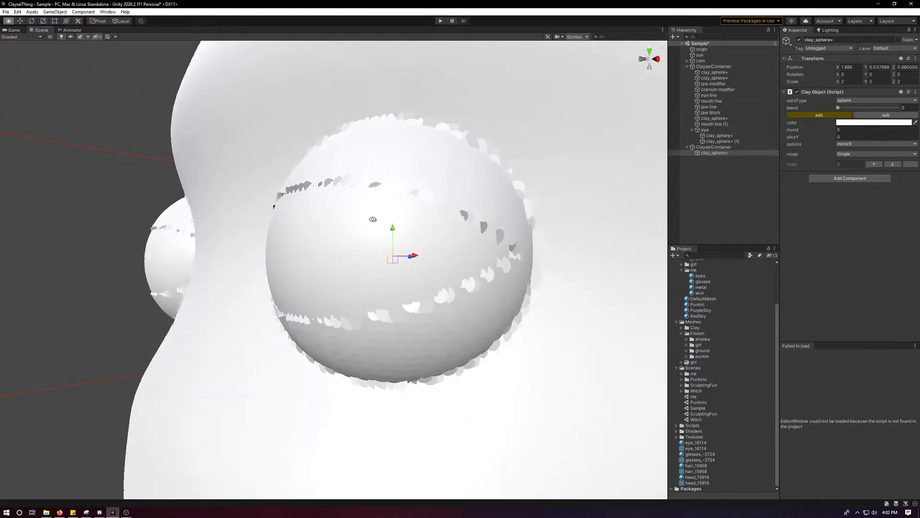
scroll(444, 366, "up", 5)
left_click_drag(417, 314, 379, 320, "alt")
right_click_drag(354, 293, 359, 306, "alt")
left_click_drag(360, 306, 372, 275, "alt")
right_click_drag(336, 273, 334, 94, "alt")
left_click_drag(341, 235, 446, 272, "alt")
scroll(446, 272, "up", 4)
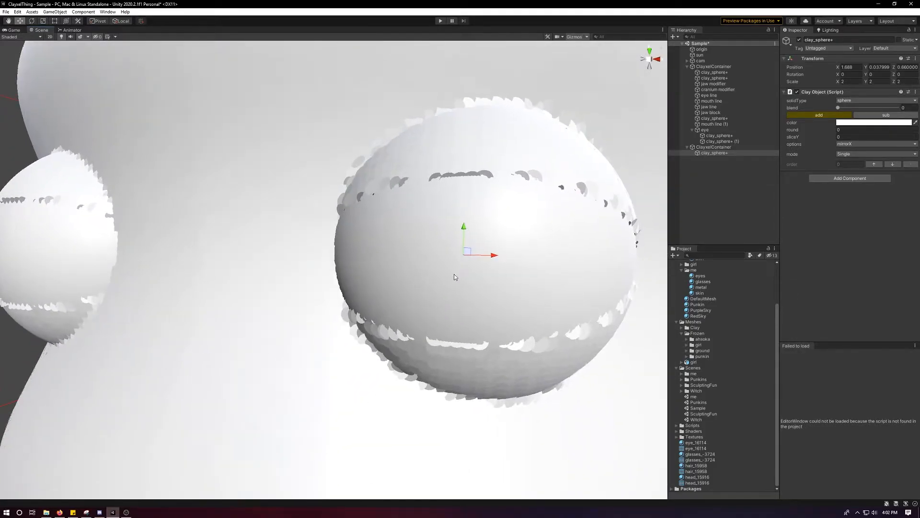
key("r")
mouse_move(464, 257)
left_mouse_down()
mouse_move(395, 252)
mouse_move(501, 244)
mouse_move(472, 242)
left_mouse_up()
- Set the head container's clayxel detail to 100, enlarge its bounds by one step to fit the whole head, and save the scene
left_click(713, 66)
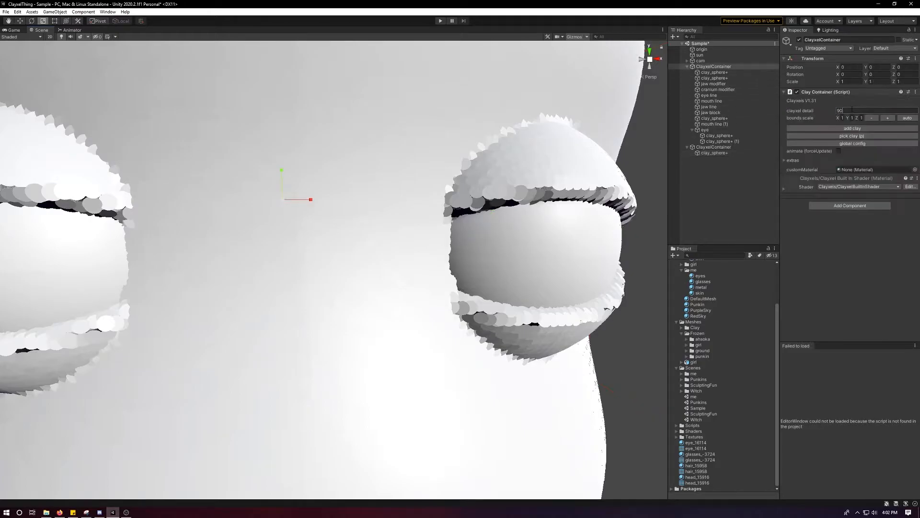
type("100")
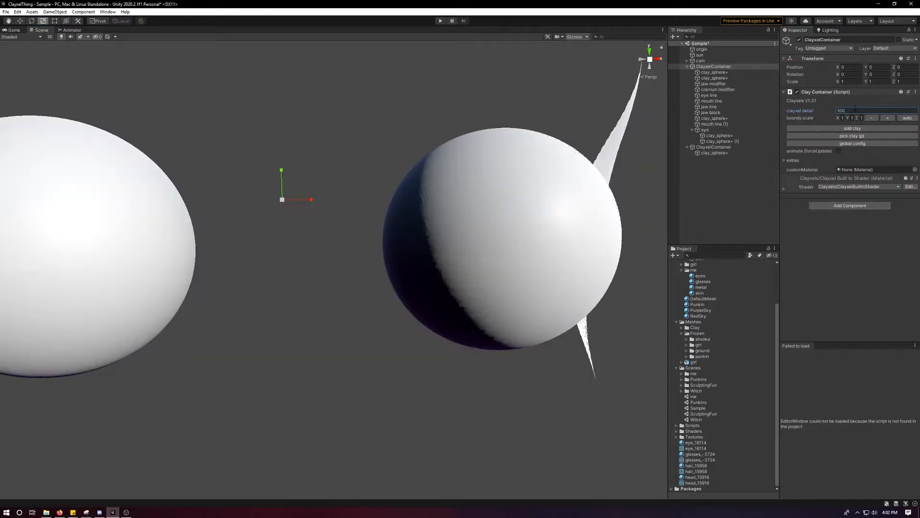
scroll(573, 171, "down", 9)
left_click_drag(573, 171, 499, 173, "alt")
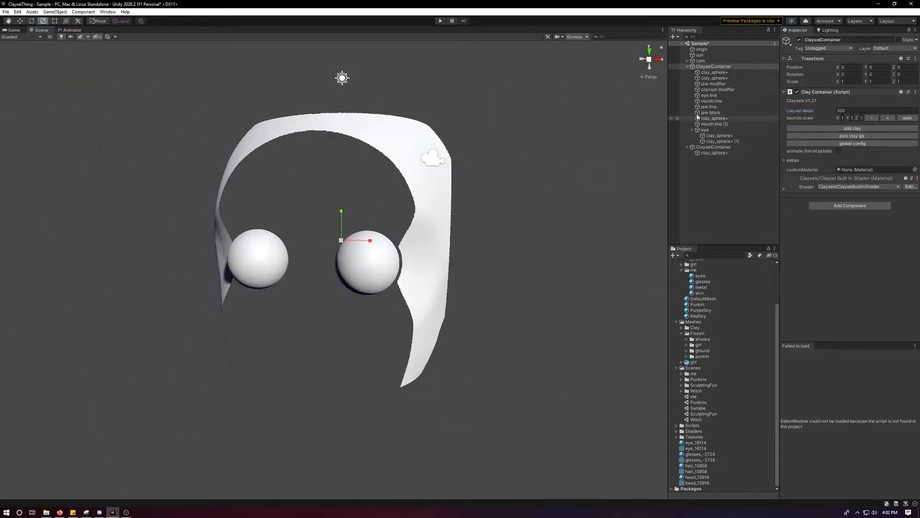
left_click(888, 118)
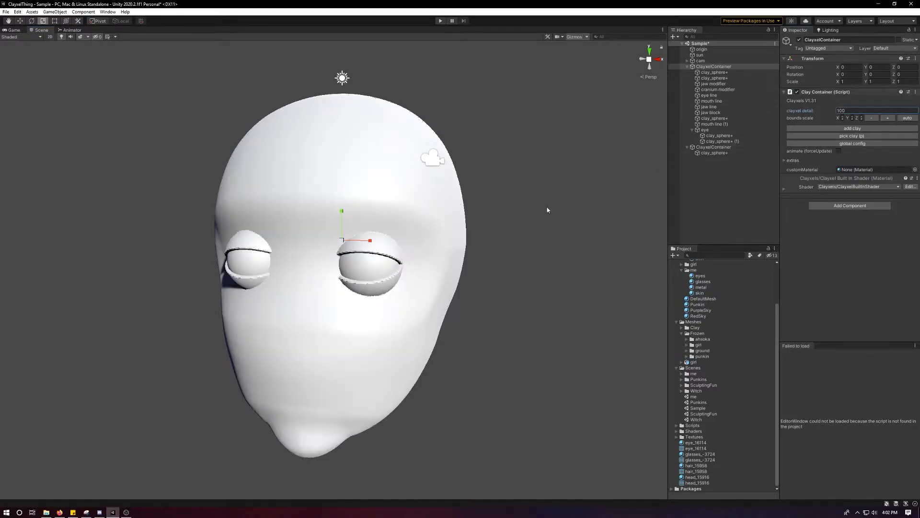
key("ctrl+s")
- Examine the eyelids, eyeballs and overall head shape up close and from several angles
scroll(499, 244, "up", 6)
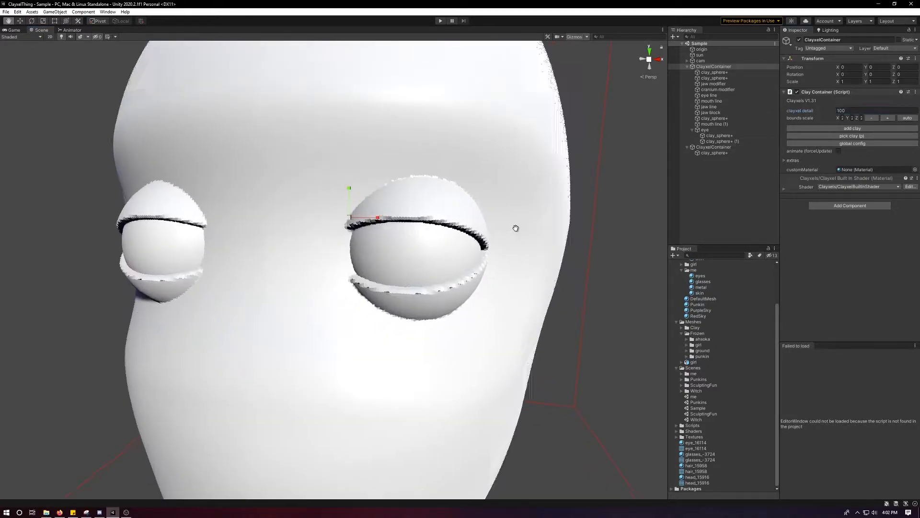
left_click_drag(513, 230, 436, 215, "alt")
scroll(436, 215, "up", 4)
middle_click_drag(436, 215, 422, 240, "alt")
left_click_drag(422, 240, 498, 259, "alt")
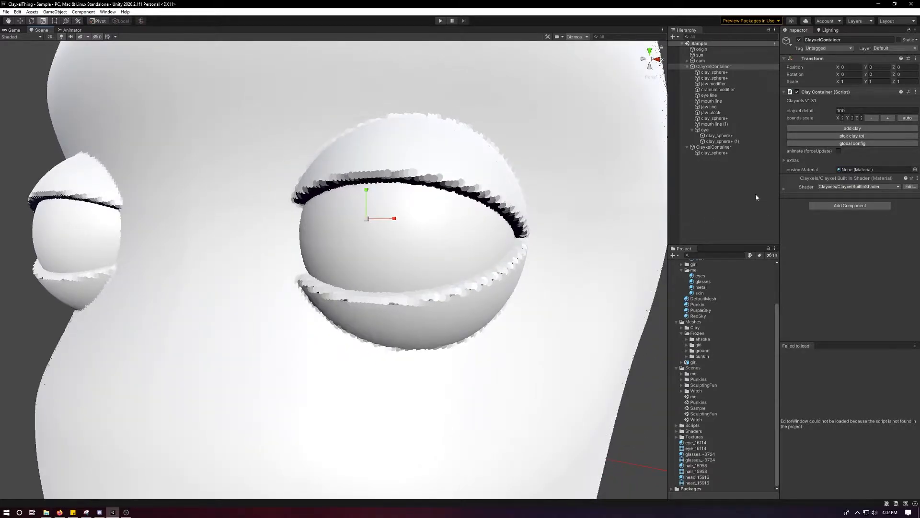
scroll(530, 220, "down", 10)
left_click_drag(526, 230, 452, 228, "alt")
scroll(485, 286, "up", 2)
left_click_drag(485, 287, 470, 234, "alt")
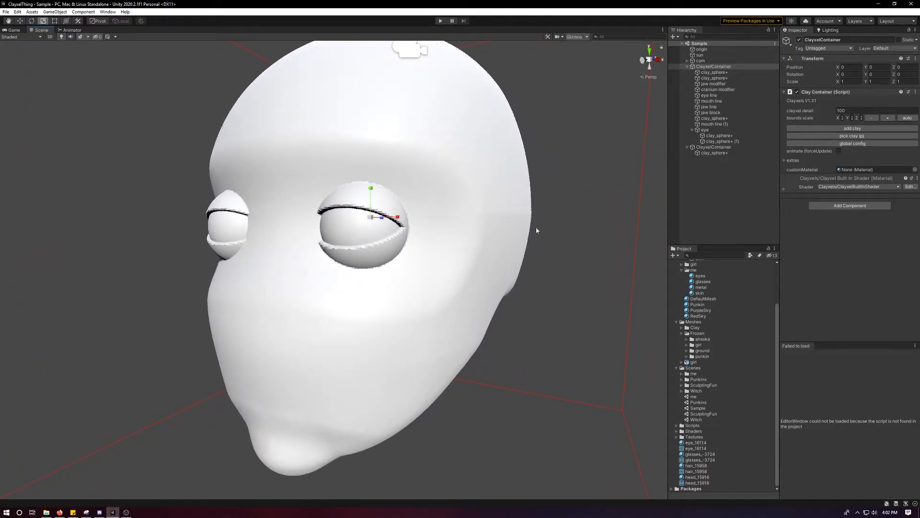
- Open the Clayxels global configuration, review the clayObjects per voxel options, and keep best performance
left_click(847, 144)
left_click_drag(128, 122, 590, 113)
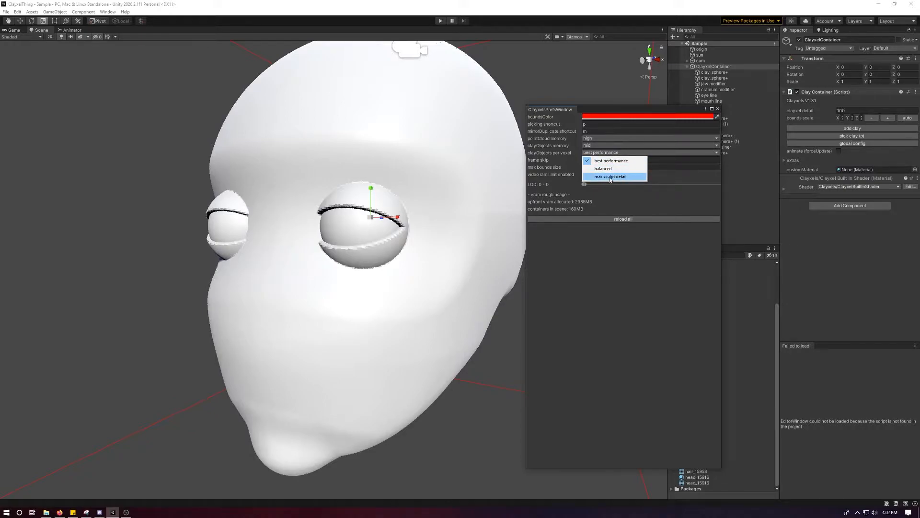
left_click(602, 160)
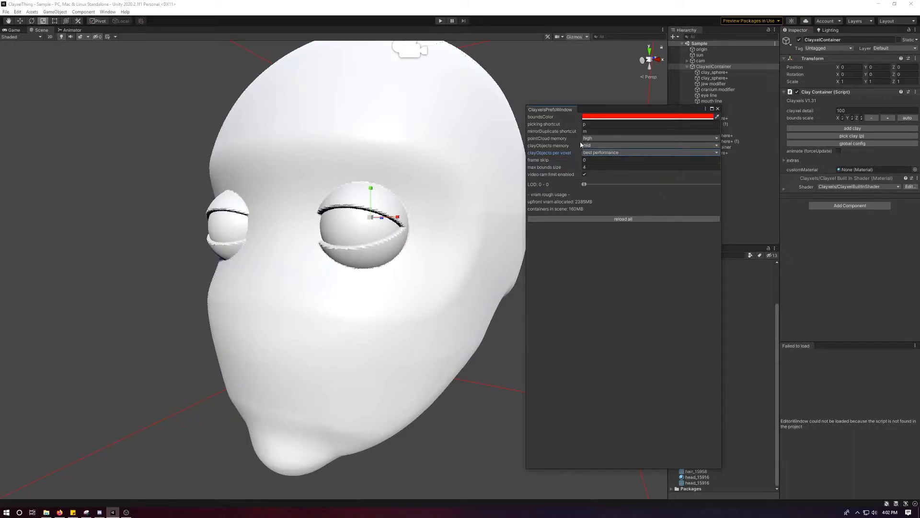
scroll(445, 189, "down", 10)
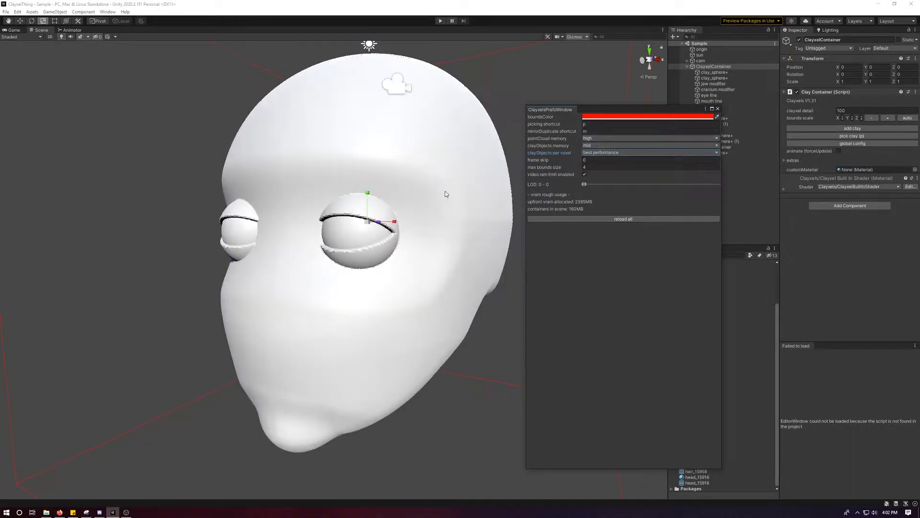
- Reload all clay containers from the Clayxels global configuration, inspect the eyes up close, and close the configuration window
scroll(433, 222, "up", 5)
left_click(609, 220)
left_click(461, 193)
scroll(449, 197, "up", 4)
left_click_drag(449, 198, 453, 225, "alt")
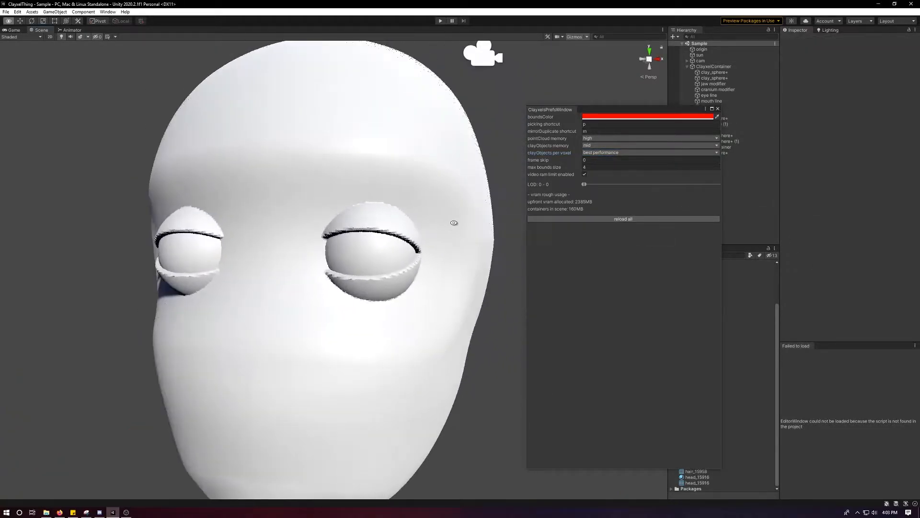
scroll(291, 215, "up", 2)
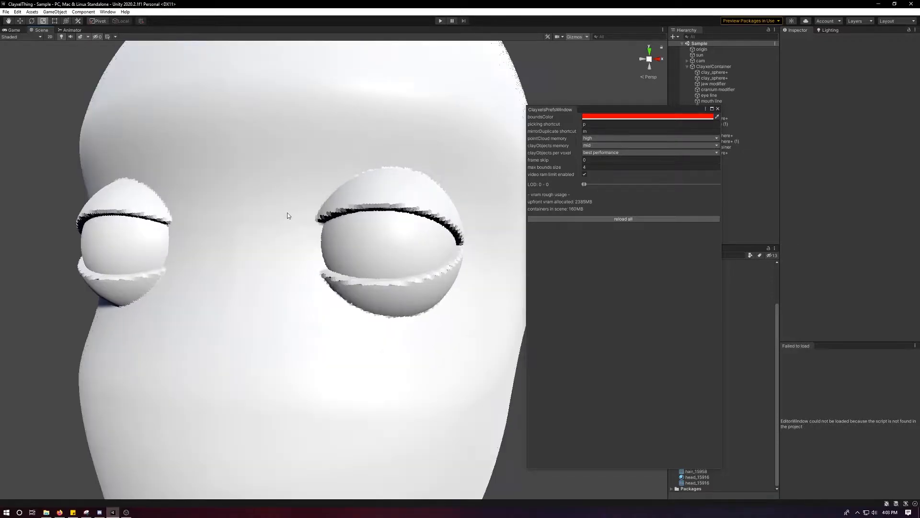
scroll(281, 221, "down", 1)
scroll(281, 223, "up", 3)
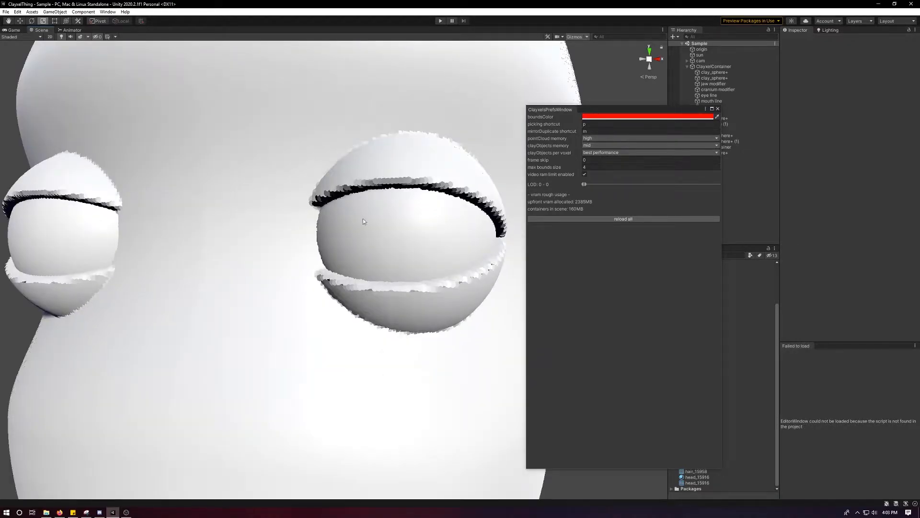
scroll(404, 198, "up", 2)
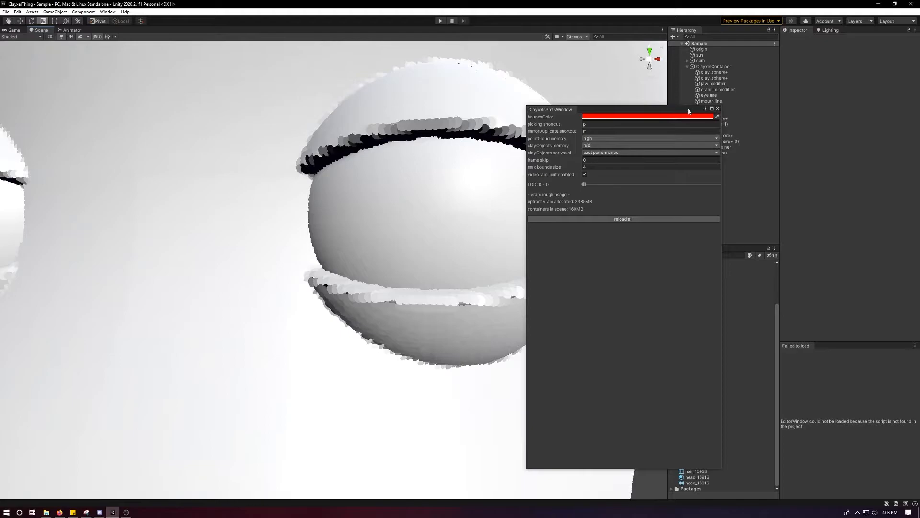
left_click(718, 109)
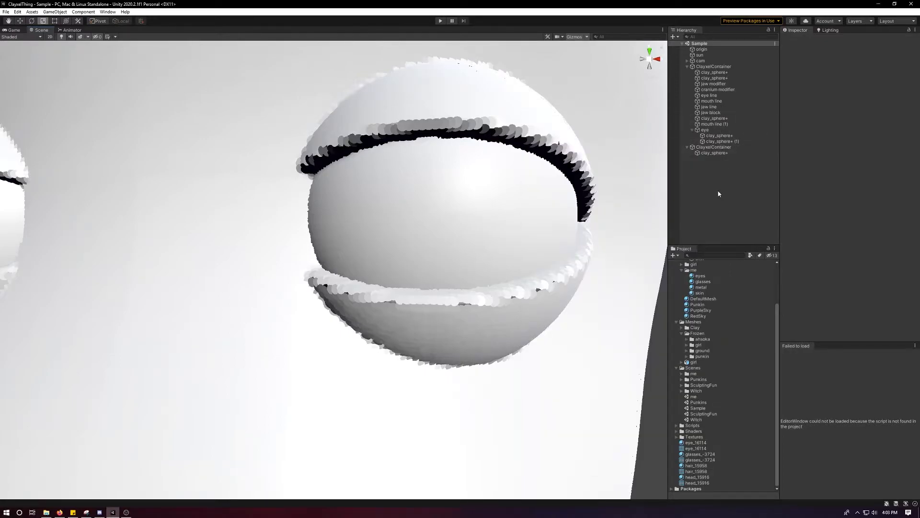
- Duplicate the eyeball sphere, scale the copy down uniformly to about 0.71, and move it to the front of the eyeball
middle_click_drag(510, 172, 458, 214)
right_click_drag(458, 214, 403, 218)
key("w")
left_click(717, 154)
scroll(483, 246, "down", 3)
scroll(403, 218, "up", 10)
left_click_drag(403, 218, 406, 239, "alt")
scroll(407, 240, "down", 5)
key("ctrl+d")
key("w")
left_click_drag(439, 230, 306, 271)
key("r")
key("w")
- Align the small sphere with the eye opening from the side, setting its Z position to about -0.2
left_click_drag(306, 271, 288, 264, "alt")
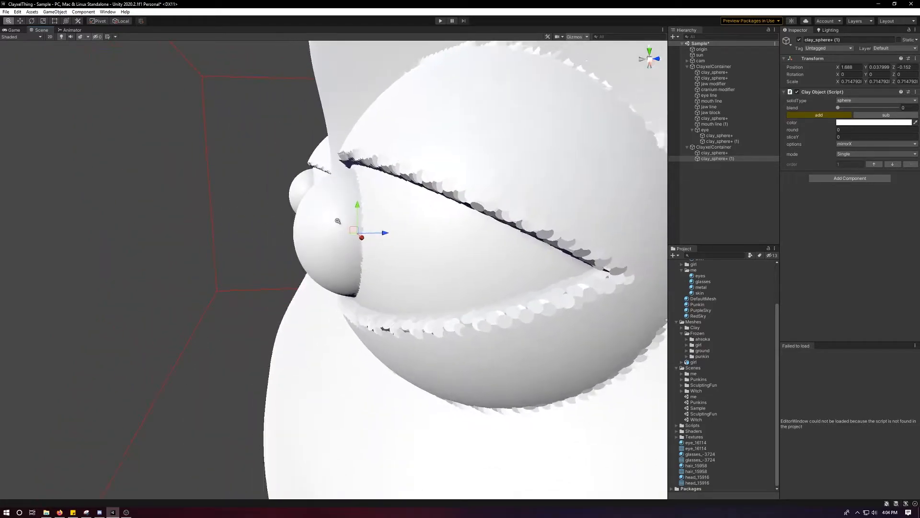
scroll(393, 268, "up", 5)
middle_click_drag(418, 269, 386, 332)
mouse_move(372, 255)
left_mouse_down()
mouse_move(317, 261)
mouse_move(357, 263)
left_mouse_up()
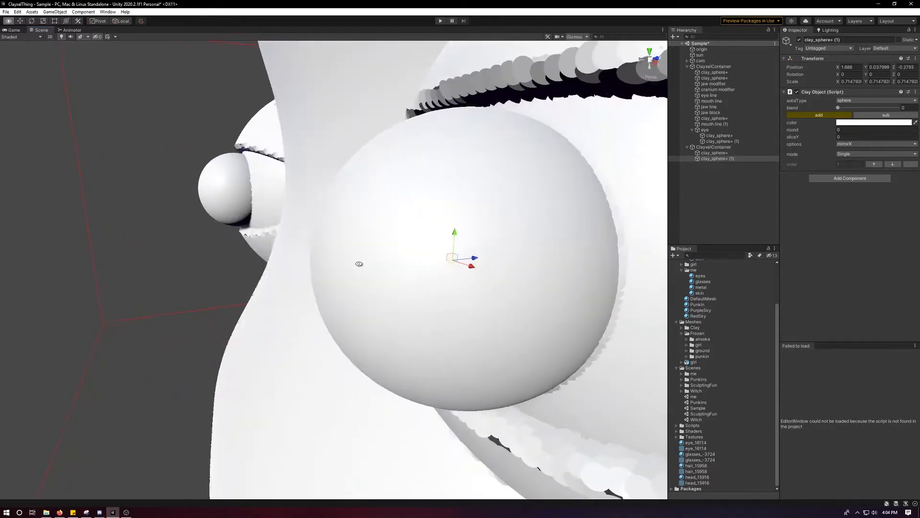
left_click(652, 60)
left_click(641, 60)
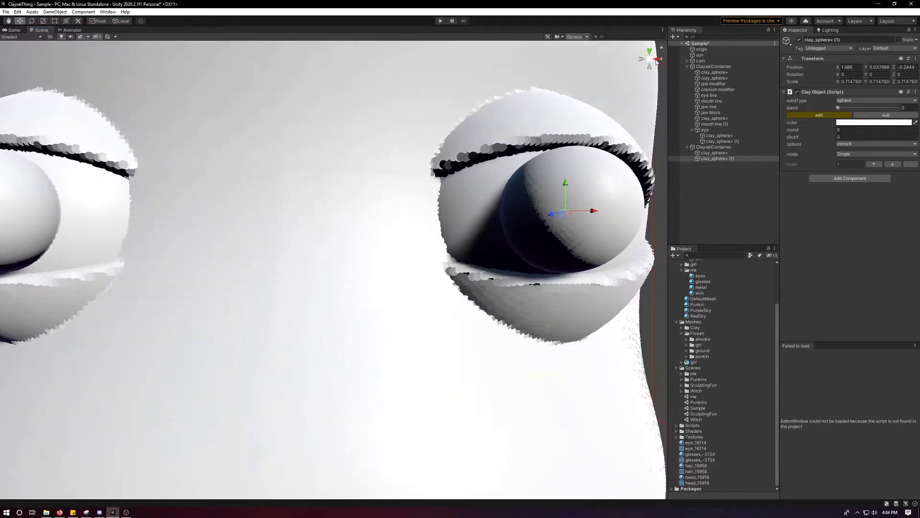
left_click(657, 60)
left_click(649, 59)
middle_click_drag(374, 172, 408, 225)
right_click_drag(384, 249, 426, 288, "alt")
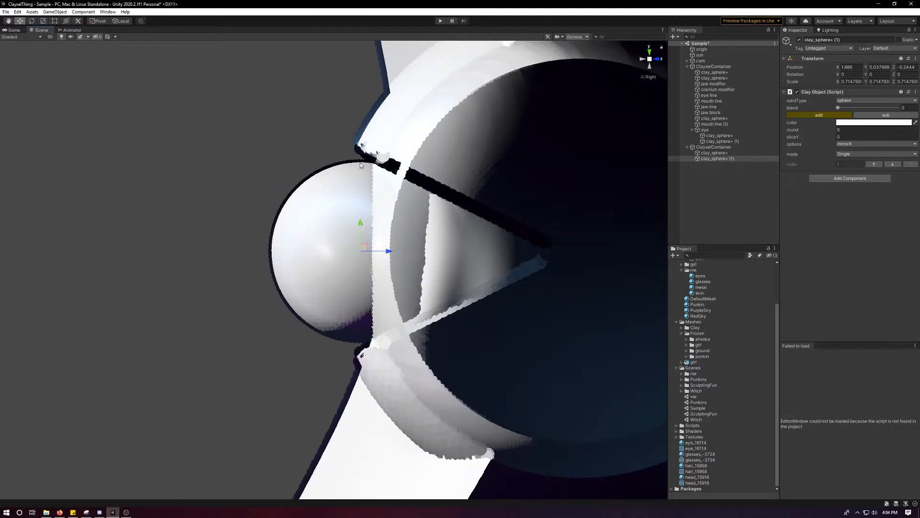
left_click_drag(383, 253, 396, 255)
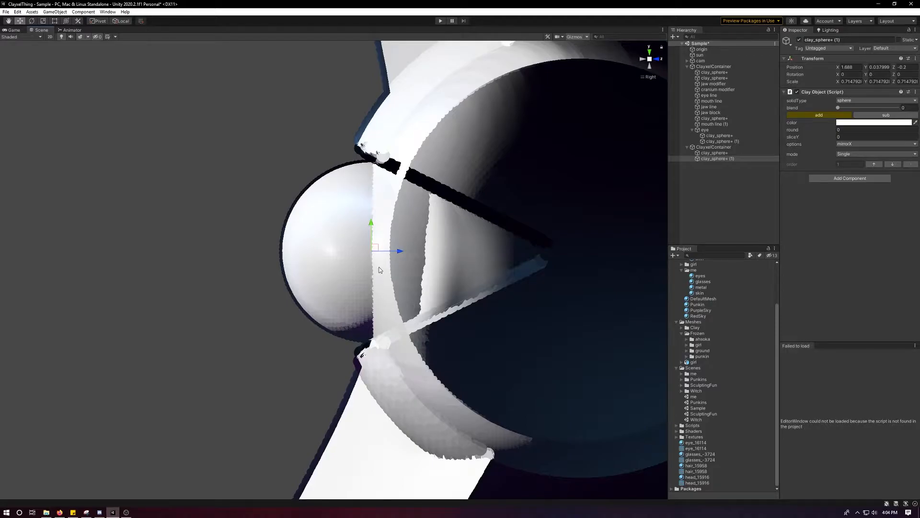
- Flatten the small sphere into an iris disc by scaling it along Z to about 0.23
left_click(651, 61)
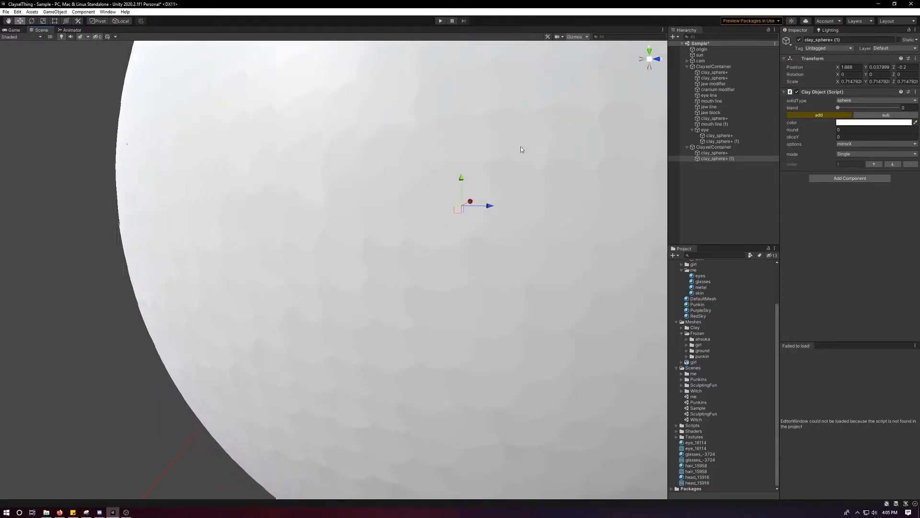
scroll(527, 143, "down", 8)
left_click_drag(388, 211, 466, 230, "alt")
right_click_drag(457, 268, 464, 328, "alt")
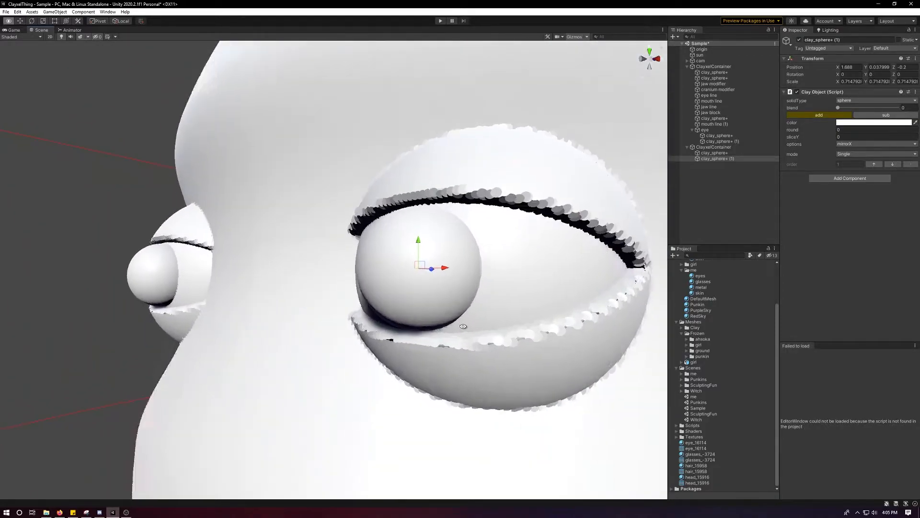
left_click_drag(464, 329, 384, 333, "alt")
scroll(361, 292, "up", 3)
scroll(362, 293, "down", 1)
left_click_drag(361, 295, 335, 272, "alt")
key("r")
scroll(375, 260, "down", 6)
scroll(375, 260, "up", 6)
middle_click_drag(336, 272, 332, 290)
- Fit the iris disc against the front of the eyeball and thin it slightly along Z
key("w")
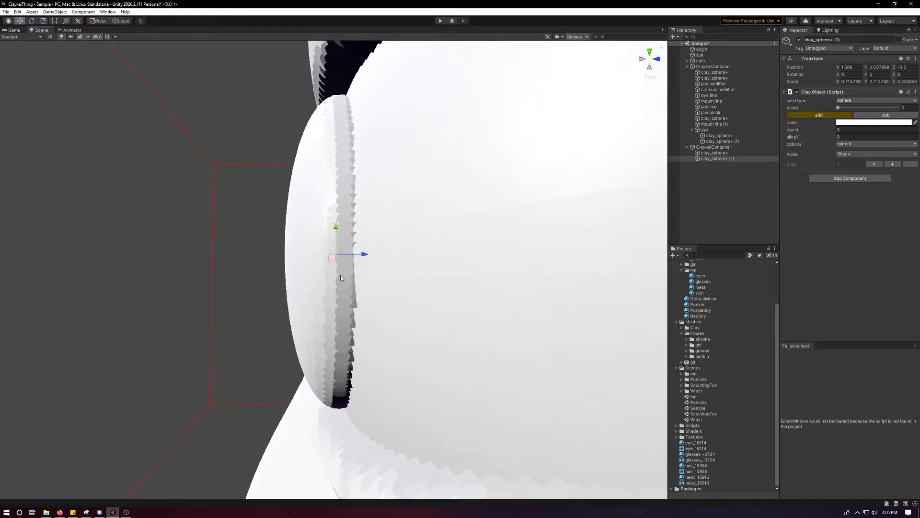
left_click_drag(360, 258, 365, 289)
scroll(357, 262, "down", 5)
scroll(356, 260, "up", 5)
scroll(356, 260, "up", 3)
key("r")
scroll(365, 290, "down", 5)
key("w")
- Create an empty parent named eyeball at the eyeball sphere's position and place both the eyeball and iris spheres inside it
left_click(708, 153)
right_click(708, 154)
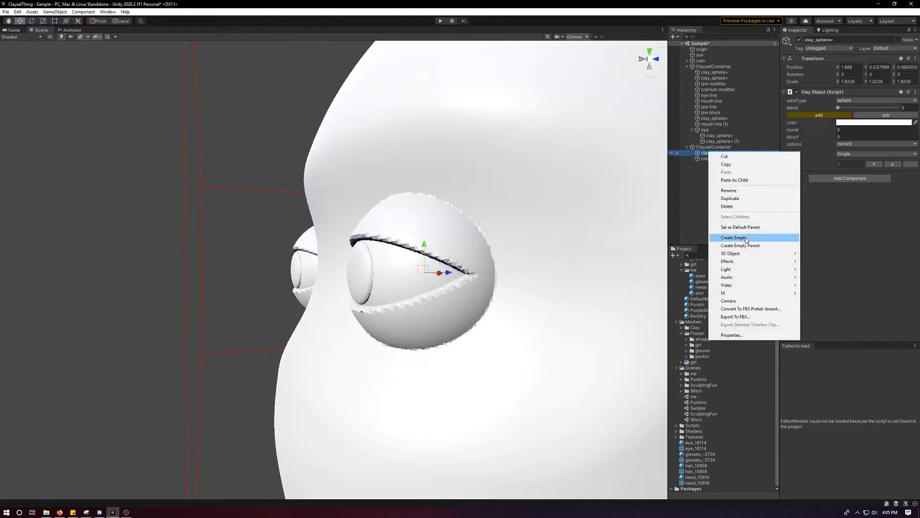
left_click(728, 236)
type("e")
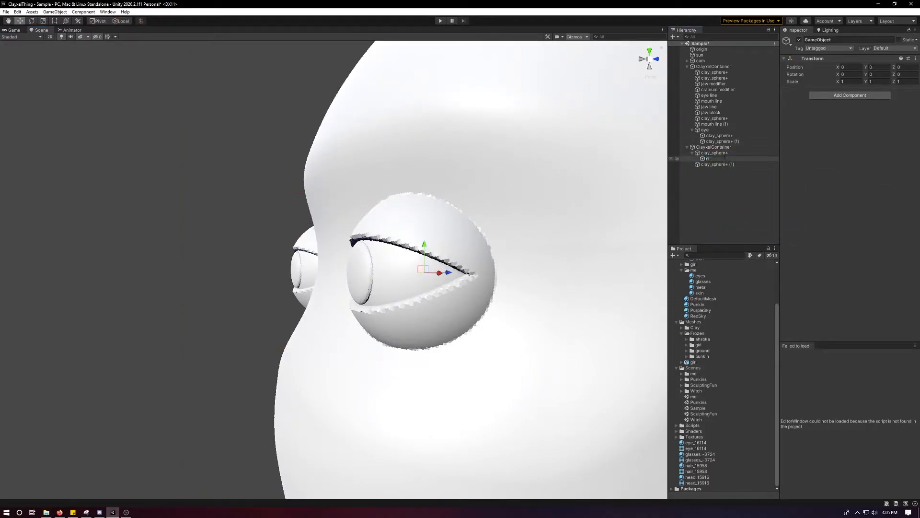
type("yeball")
key("Return")
left_click_drag(712, 159, 709, 153)
left_click(711, 158)
left_click(712, 164, "shift")
- Try rotating the eyeball group about its pivot and undo the rotation
left_click(708, 152)
key("f")
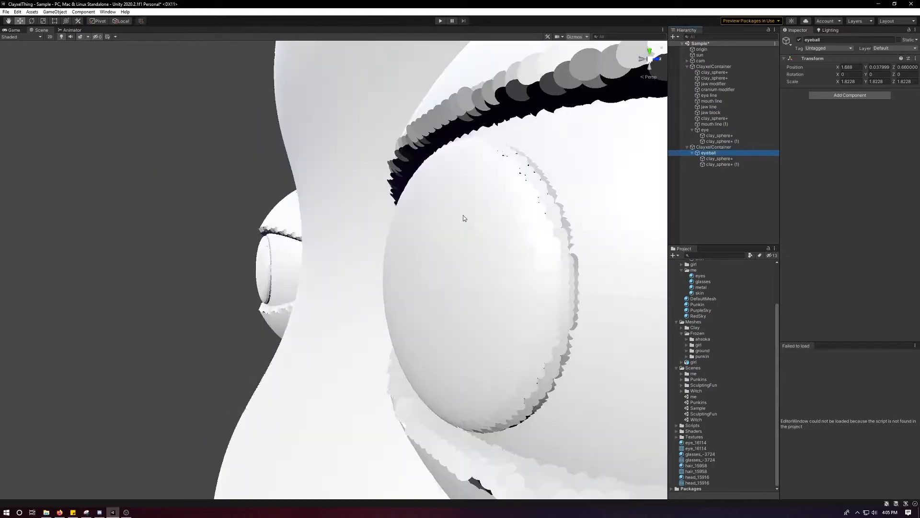
left_click_drag(463, 218, 442, 214, "alt")
scroll(438, 219, "down", 5)
key("e")
left_click_drag(431, 253, 443, 236)
key("ctrl+z")
- Examine how the iris disc sits on the eyeball and between the eyelids from several angles and distances
left_click(714, 159)
left_click(698, 164)
scroll(462, 220, "down", 5)
scroll(458, 272, "up", 5)
scroll(458, 271, "down", 4)
scroll(433, 261, "up", 5)
left_click_drag(516, 321, 432, 287, "alt")
right_click_drag(431, 287, 483, 281, "alt")
left_click_drag(483, 282, 518, 269, "alt")
right_click_drag(518, 268, 583, 372, "alt")
left_click_drag(582, 372, 532, 357, "alt")
right_click_drag(532, 357, 286, 154, "alt")
mouse_move(312, 221)
left_mouse_down("alt")
mouse_move(518, 249)
mouse_move(374, 238)
mouse_move(311, 220)
left_mouse_up("alt")
right_click_drag(312, 220, 452, 290, "alt")
left_click_drag(452, 290, 431, 301, "alt")
right_click_drag(431, 302, 511, 357, "alt")
left_click_drag(510, 357, 489, 322, "alt")
left_click(712, 188)
left_click(723, 164)
key("ctrl+d")
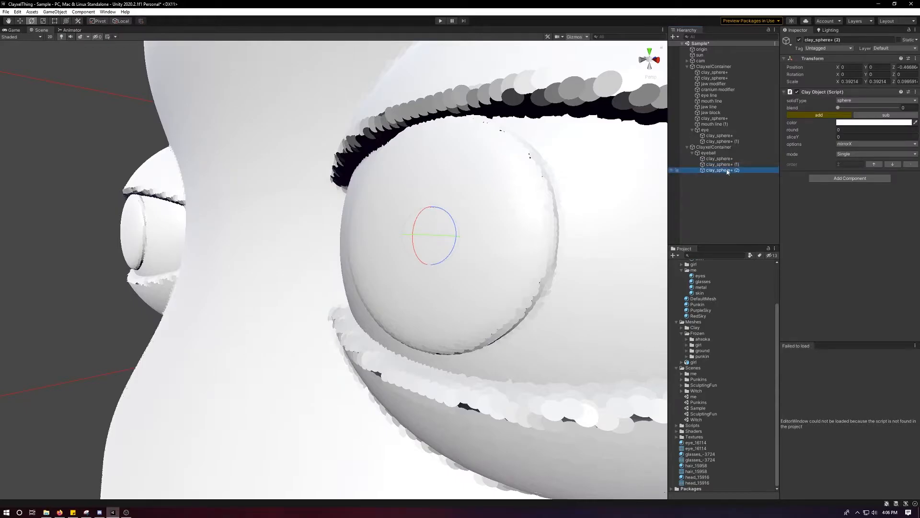
key("ctrl+z")
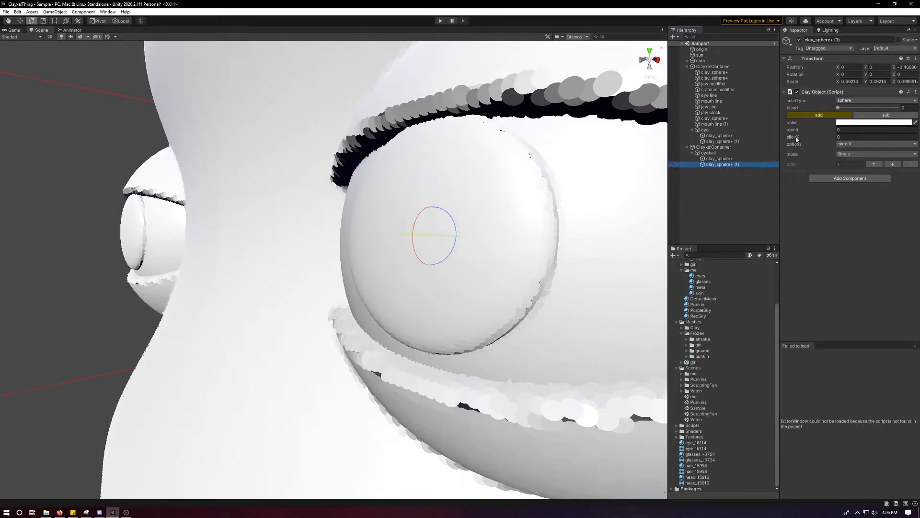
- Color the iris disc a very dark blue-purple, hex 090027
left_click(861, 123)
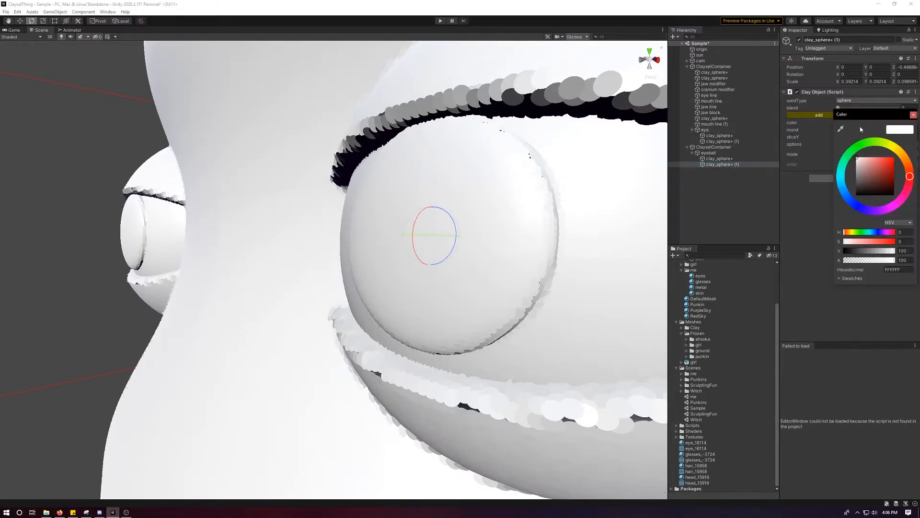
left_click(856, 206)
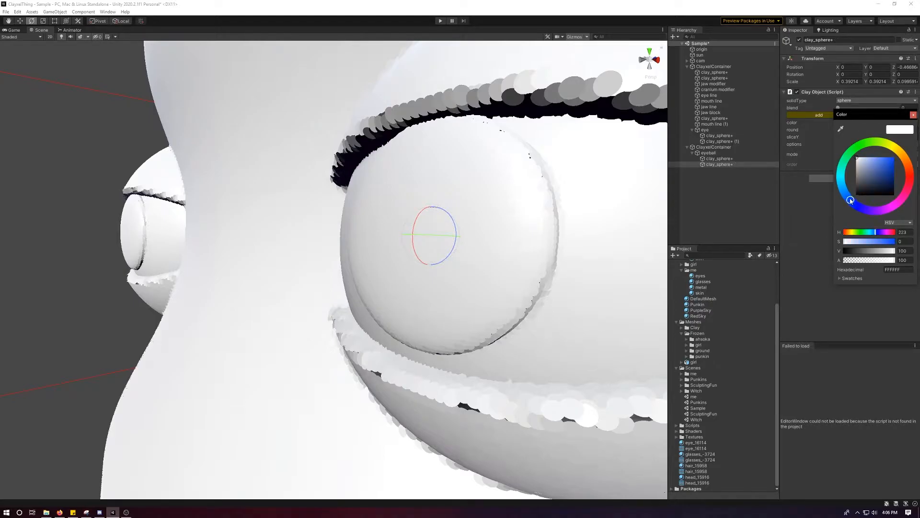
left_click_drag(856, 206, 864, 215)
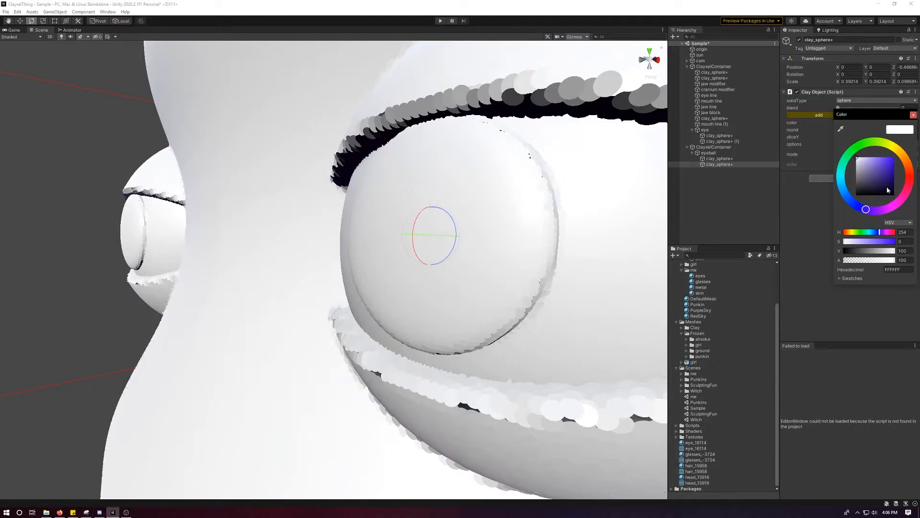
left_click_drag(894, 183, 904, 193)
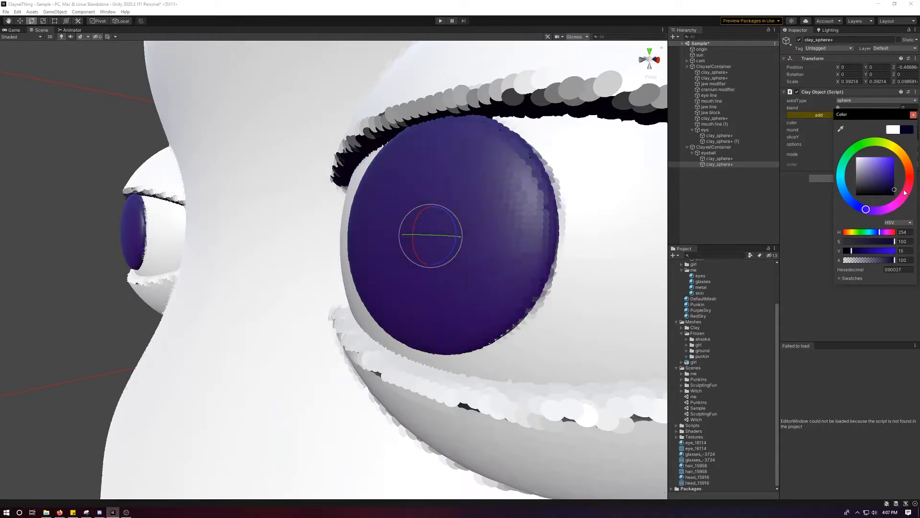
scroll(508, 201, "down", 8)
left_click_drag(501, 202, 532, 195, "alt")
scroll(534, 196, "up", 8)
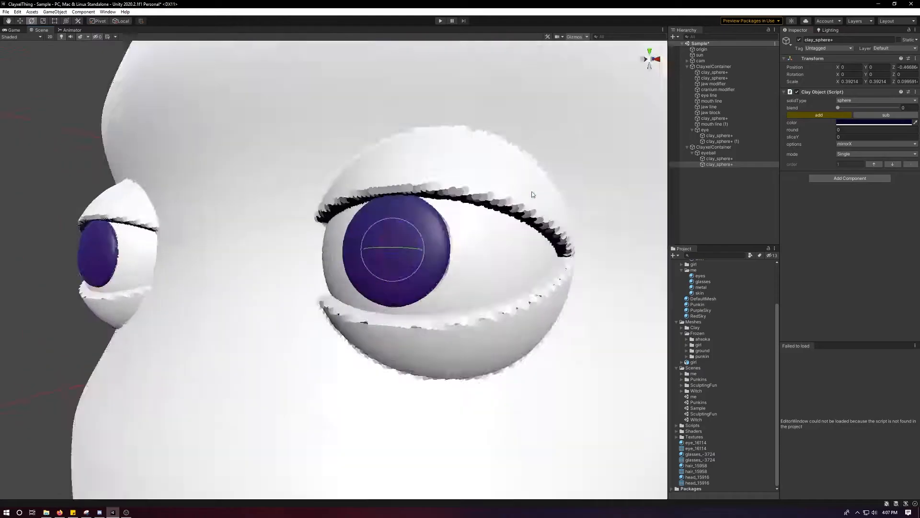
middle_click_drag(486, 196, 444, 218)
left_click_drag(444, 218, 466, 221, "alt")
middle_click_drag(467, 222, 436, 251)
- Switch to the browser and enlarge the blue eye photo from the eye image results to study the iris coloring
left_click_drag(916, 79, 343, 94)
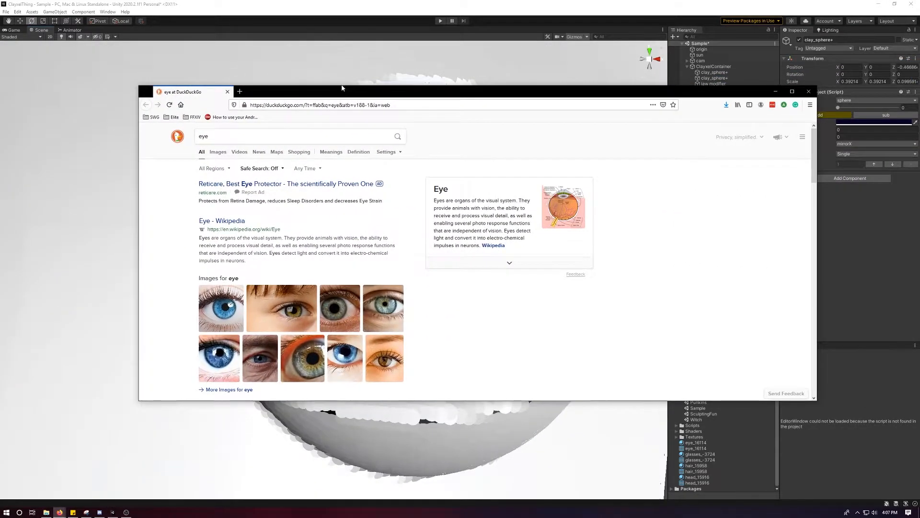
double_click(342, 88)
left_click(107, 212)
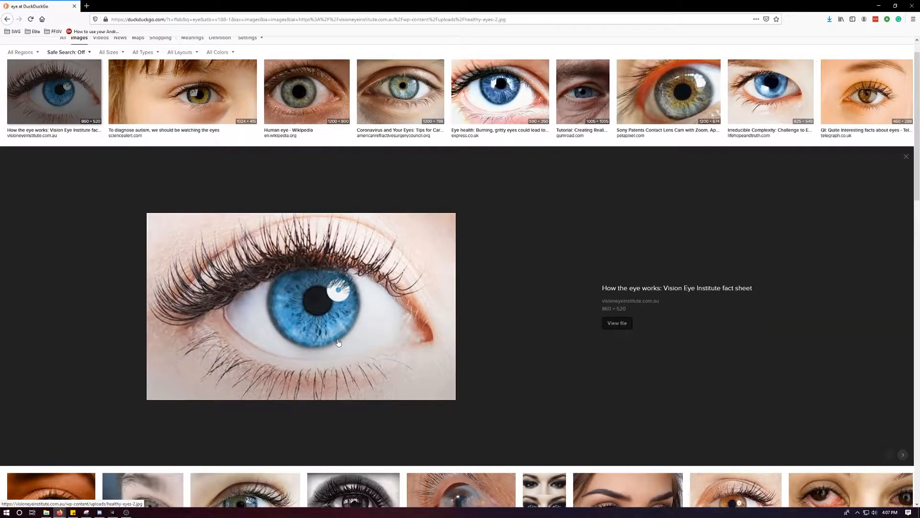
left_click(878, 6)
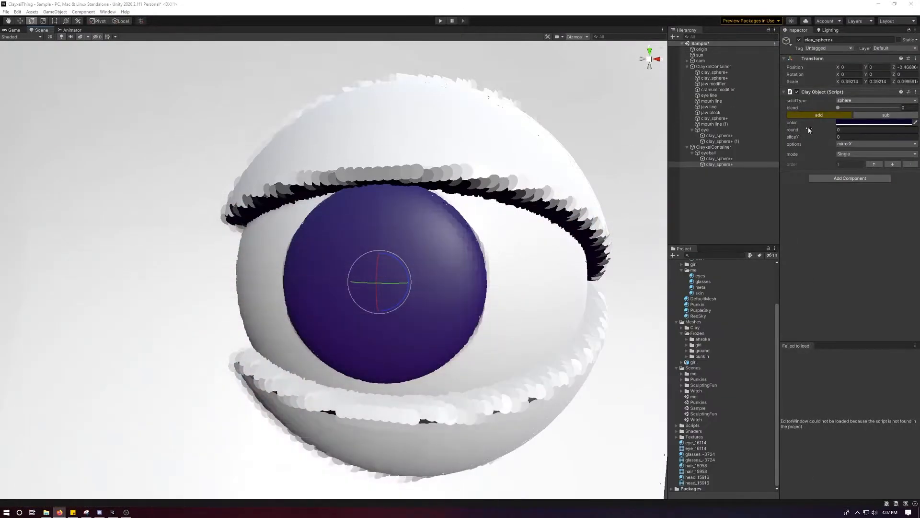
- Duplicate the dark iris sphere and set the copy's options to Everything
left_click(730, 164)
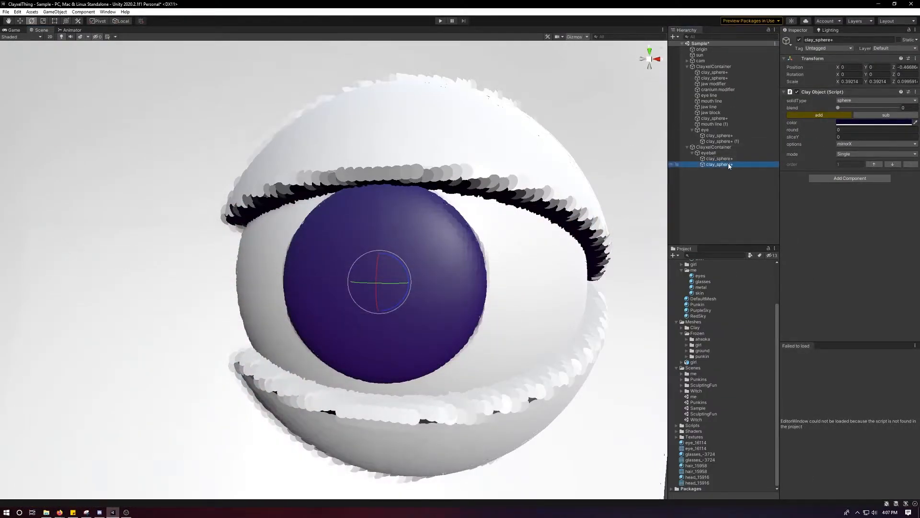
key("ctrl+d")
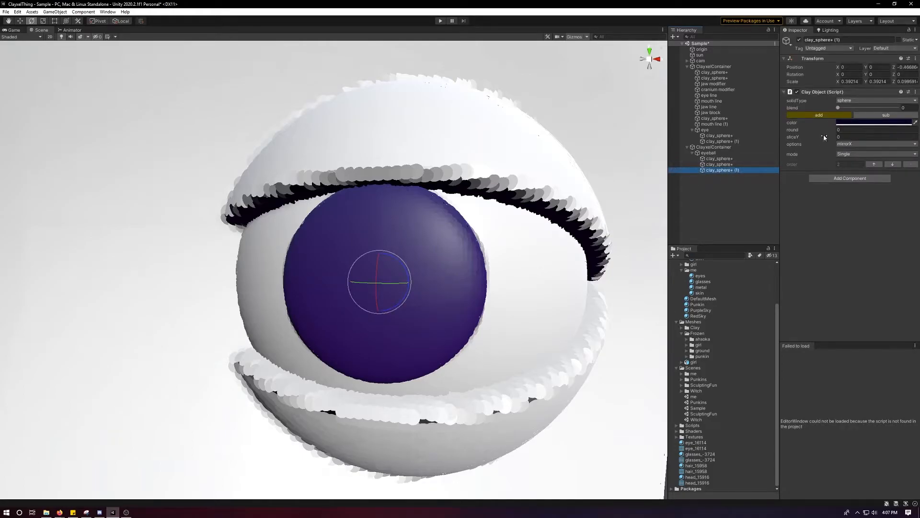
left_click(868, 144)
left_click(858, 160)
- Scale the duplicated iris sphere down uniformly to about 0.36 and color it bright blue
key("r")
left_click_drag(380, 280, 376, 283)
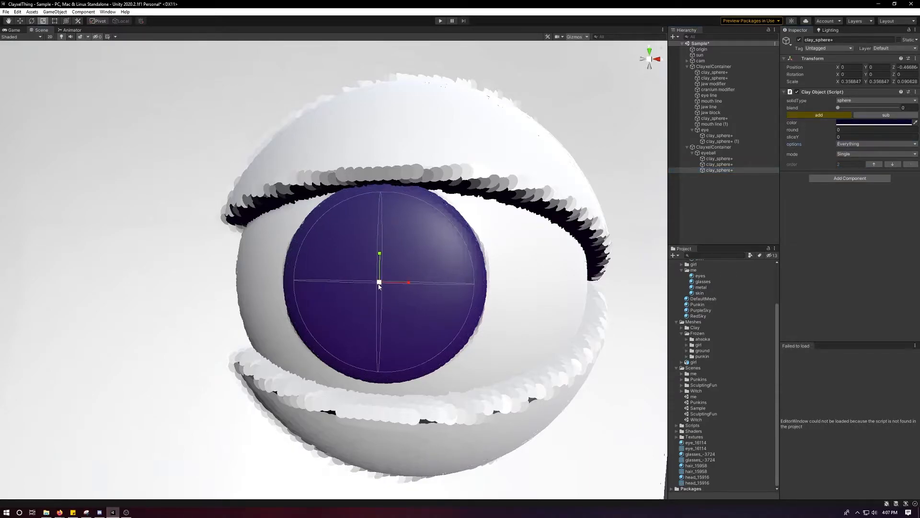
left_click(847, 123)
left_click_drag(846, 163, 896, 178)
- Deepen the blue iris sphere along Z to about 0.19 and set its blend to 4.2
left_click_drag(584, 230, 393, 288, "alt")
mouse_move(383, 286)
left_mouse_down("alt")
mouse_move(398, 282)
mouse_move(380, 282)
left_mouse_up("alt")
left_click(839, 109)
left_click_drag(840, 109, 842, 110)
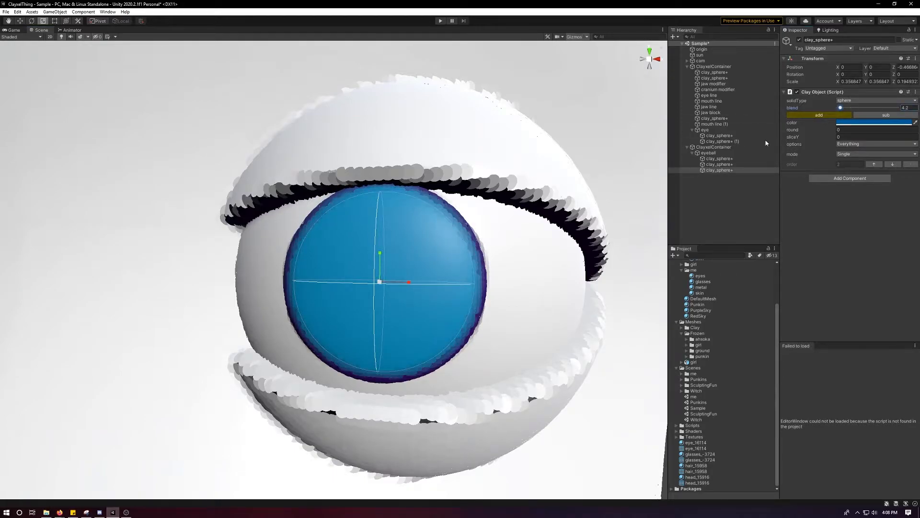
- Try a higher blend on the dark iris rim sphere and reset it to 0
left_click(717, 164)
left_click_drag(839, 108, 842, 109)
left_click_drag(587, 211, 436, 215, "alt")
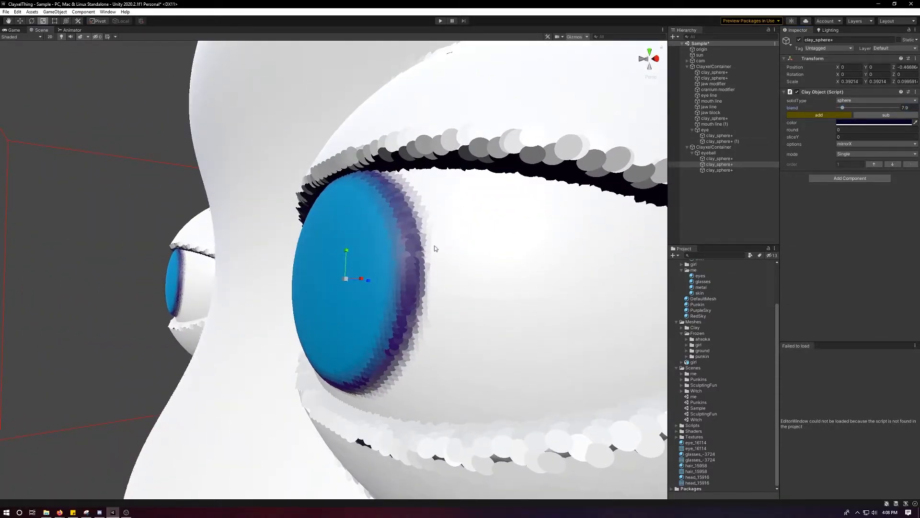
mouse_move(842, 108)
left_mouse_down()
mouse_move(813, 112)
mouse_move(850, 107)
mouse_move(825, 111)
left_mouse_up()
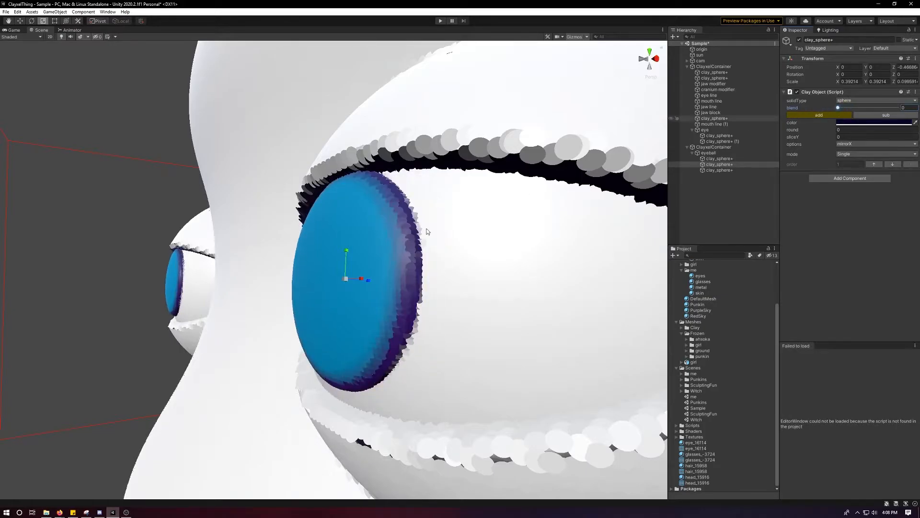
- Switch to the browser again and check the blue eye photo for how the iris edge meets the white
mouse_move(59, 512)
left_click(139, 488)
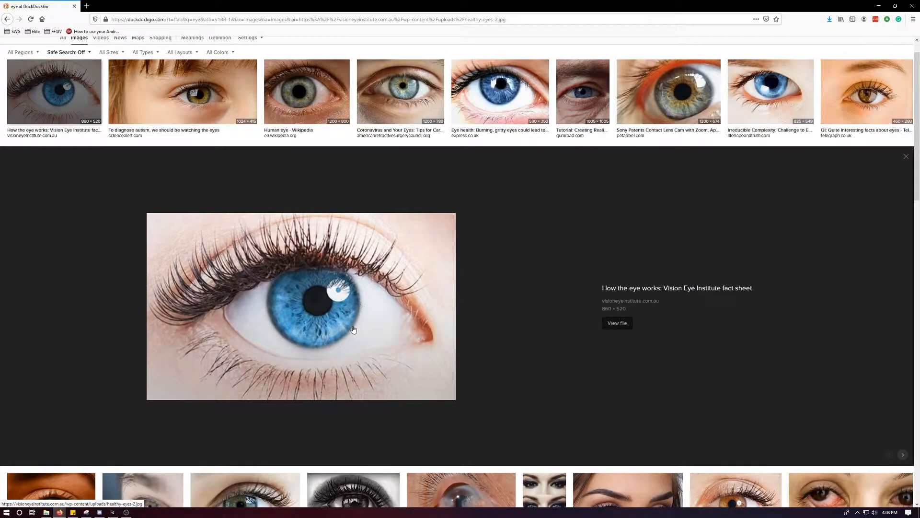
left_click(879, 6)
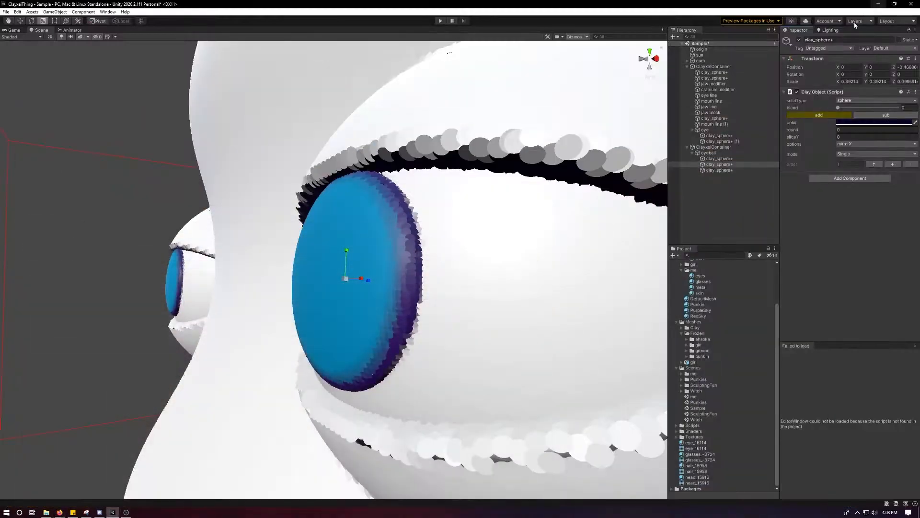
- Set the dark iris rim sphere's blend to about 9.1 to soften its edge into the eyeball
left_click(719, 164)
left_click_drag(838, 109, 843, 109)
left_click_drag(520, 155, 460, 278, "alt")
scroll(376, 278, "down", 4)
scroll(461, 277, "up", 5)
scroll(462, 277, "down", 5)
left_click_drag(497, 302, 445, 294, "alt")
scroll(446, 293, "up", 2)
- Mute the blue iris sphere's color by lowering its saturation to 74
left_click(722, 171)
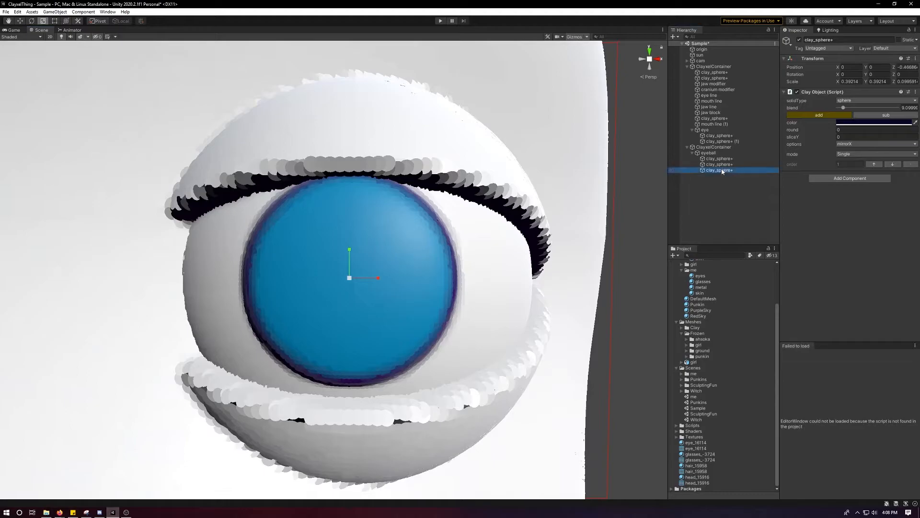
left_click(853, 122)
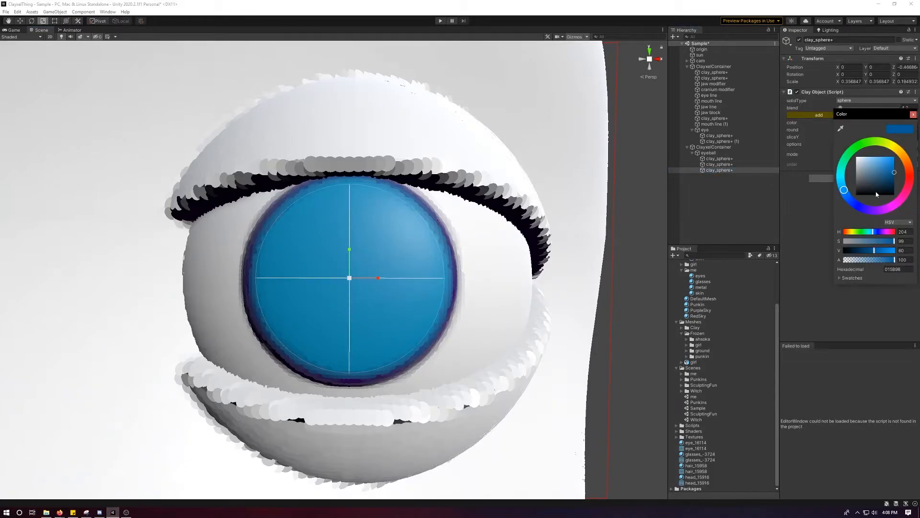
left_click_drag(894, 242, 881, 244)
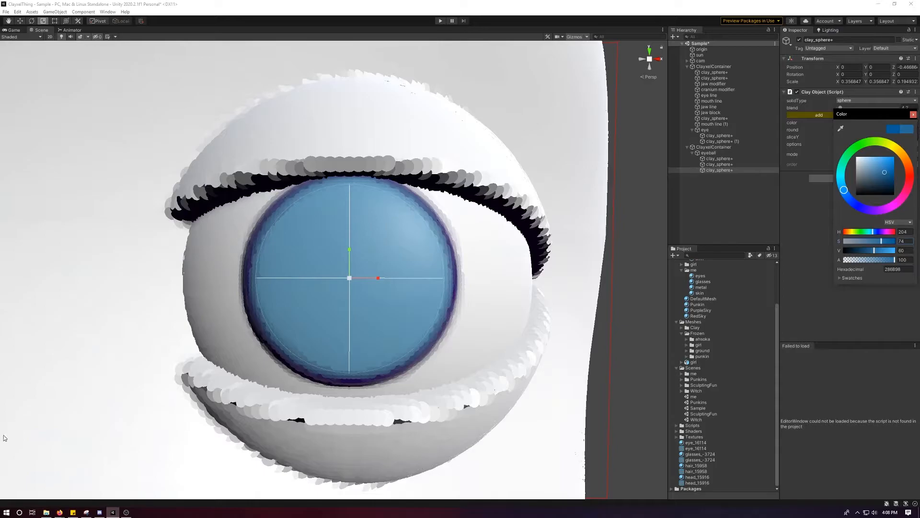
- Switch to the browser, browse the eye photo results and open the close-up of the blue-green eye with visible iris detail
left_click(58, 512)
left_click(109, 484)
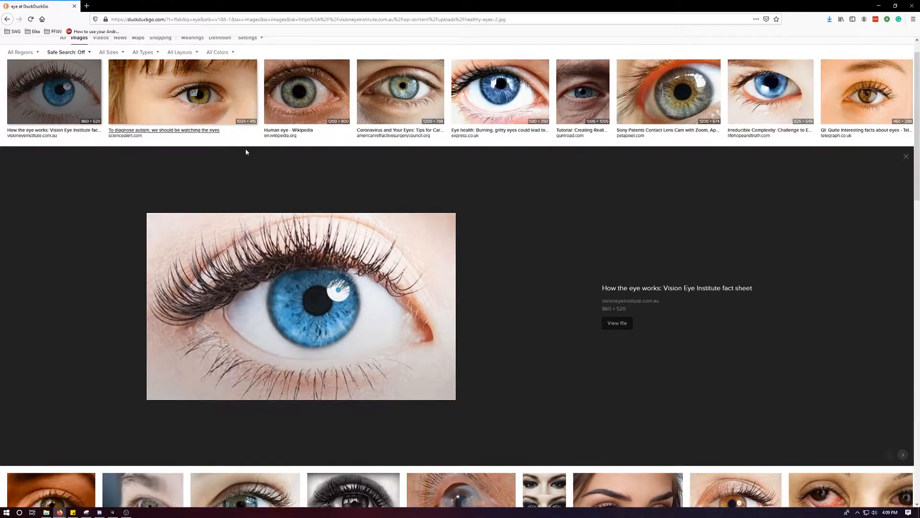
scroll(412, 216, "down", 5)
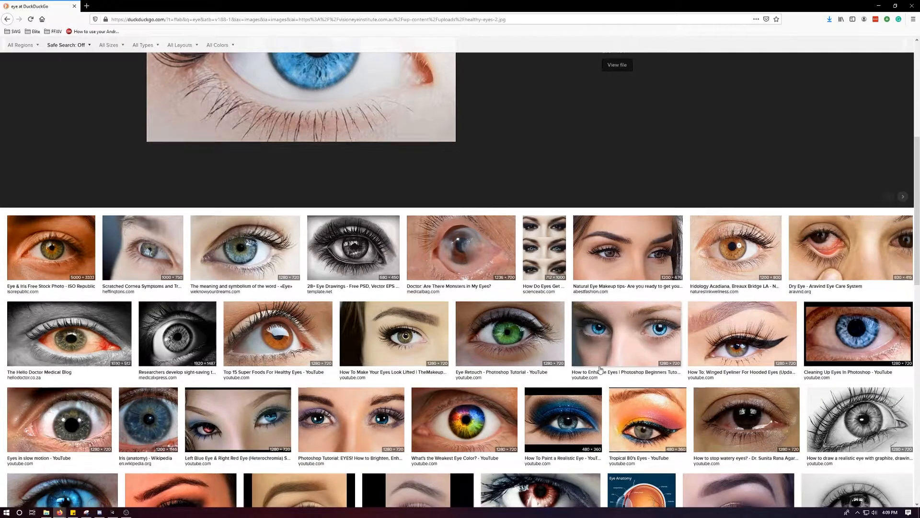
scroll(601, 368, "down", 1)
scroll(265, 257, "down", 1)
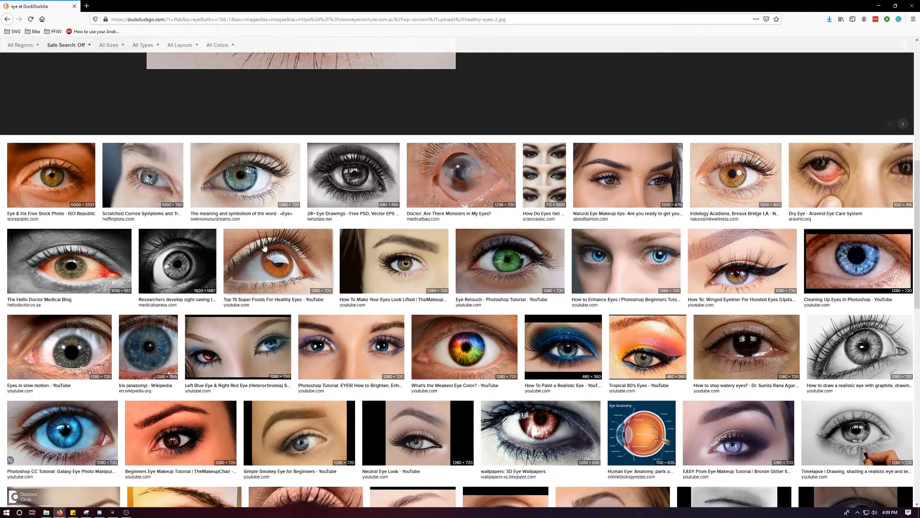
left_click(249, 186)
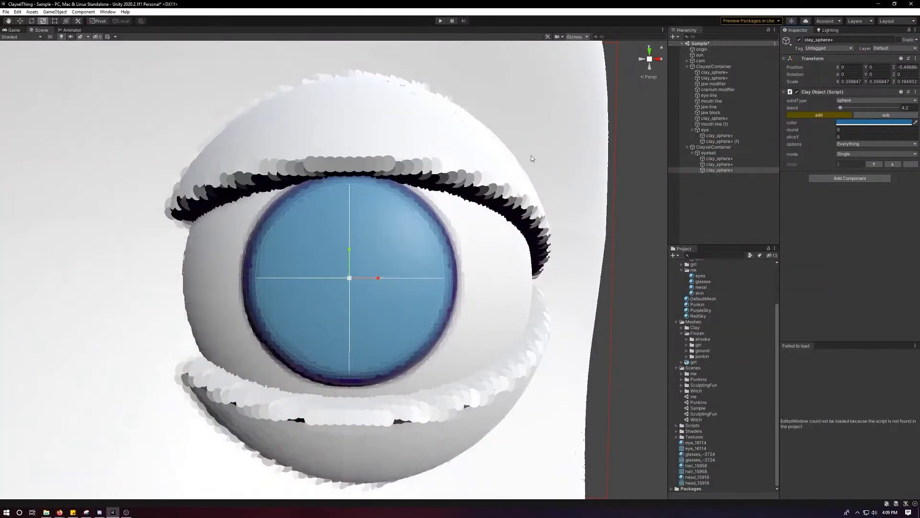
- Duplicate the blue iris sphere and give the copy a brighter blue with hue 196, saturation 84 and value 86
scroll(501, 194, "down", 10)
scroll(499, 287, "up", 6)
left_click_drag(508, 316, 480, 331, "alt")
scroll(490, 343, "up", 6)
key("ctrl+d")
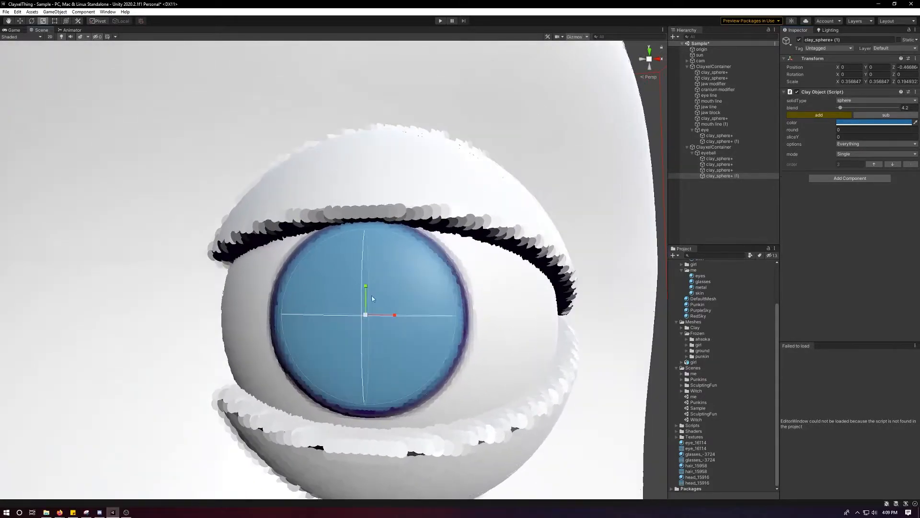
left_click(846, 123)
left_click_drag(886, 177, 891, 166)
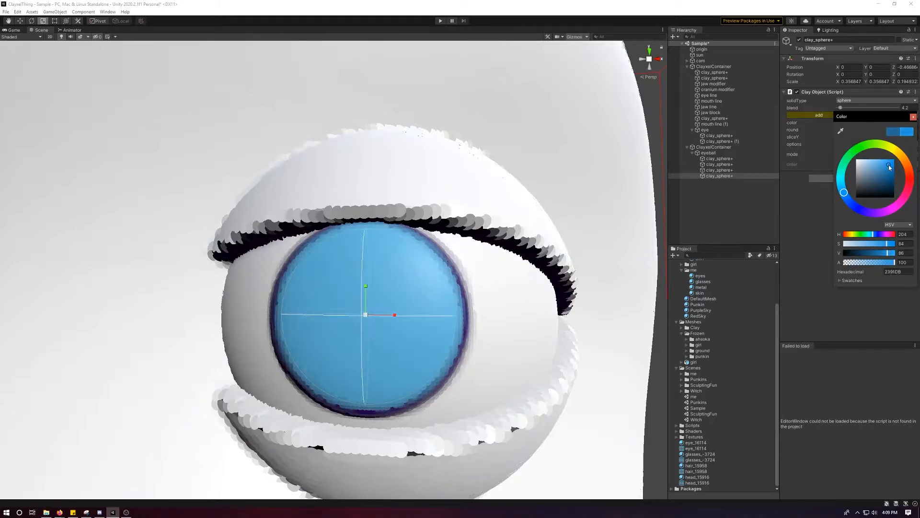
left_click_drag(846, 195, 842, 190)
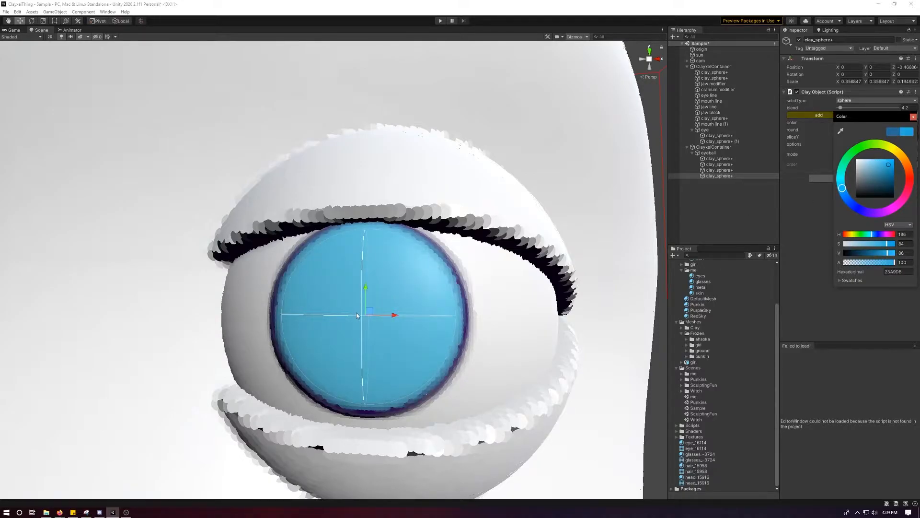
- Shrink the brighter blue sphere to about 0.27 wide and 0.148 deep, and lower it to Y of about -0.049
mouse_move(366, 315)
left_mouse_down()
mouse_move(369, 340)
mouse_move(366, 326)
left_mouse_up()
key("w")
key("r")
key("w")
key("r")
key("w")
left_click_drag(418, 299, 434, 260, "alt")
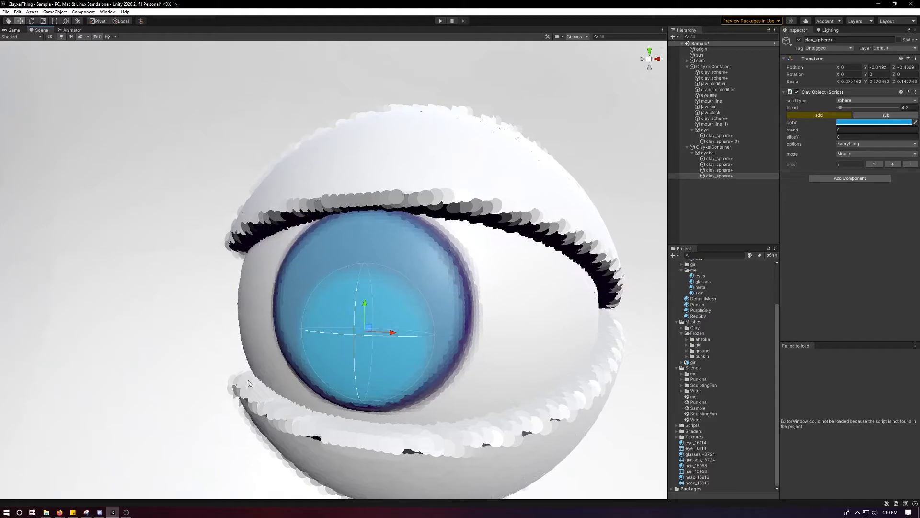
- Switch to the browser and search the images for "eye anatomy"
left_click(59, 512)
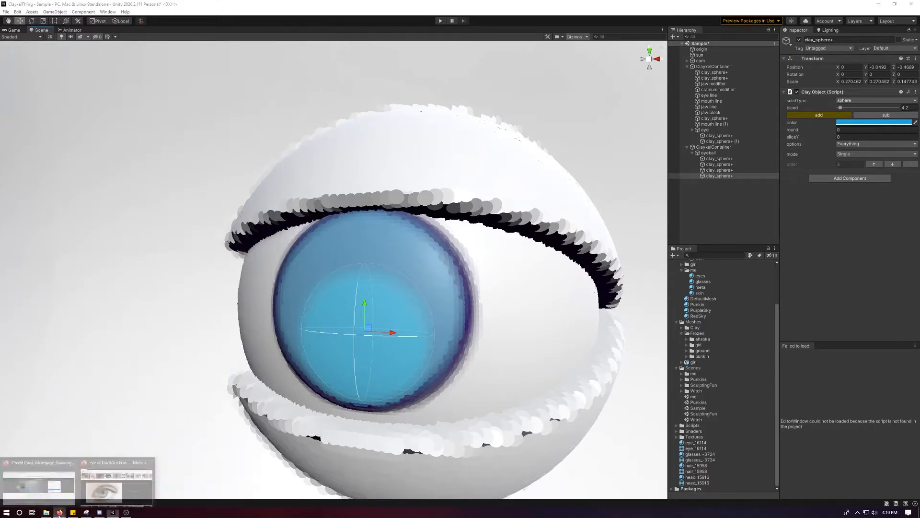
left_click(119, 479)
scroll(178, 56, "up", 3)
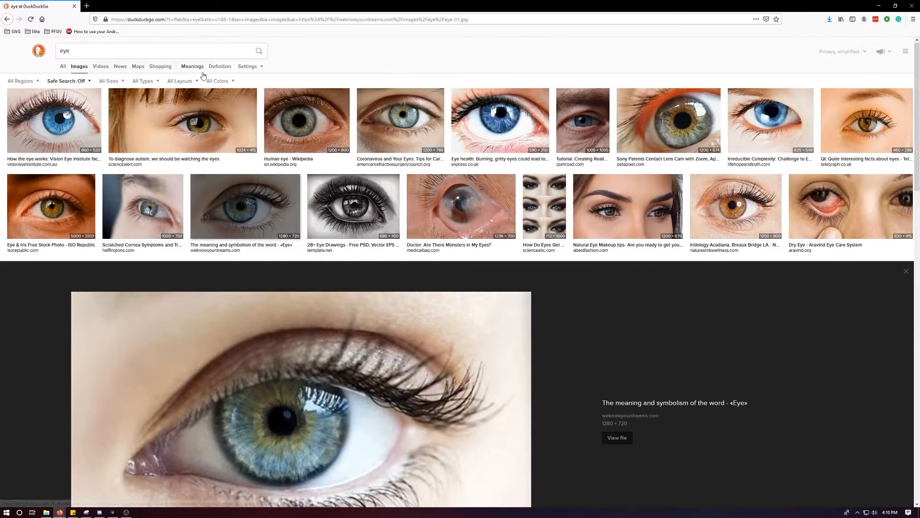
left_click(182, 51)
type("an")
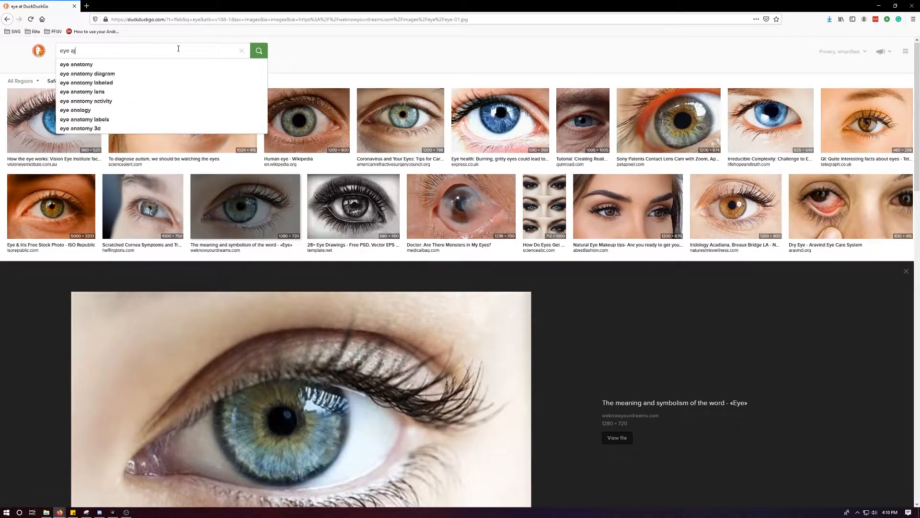
type("atomy")
key("Return")
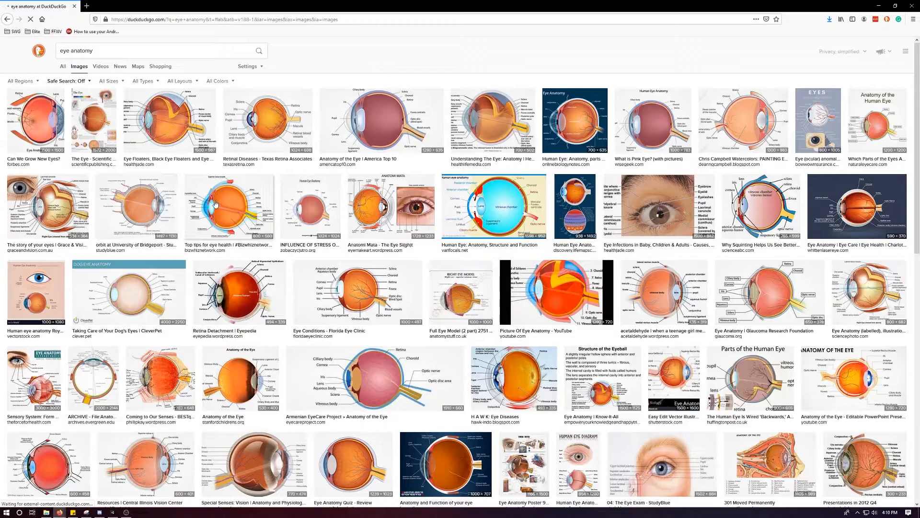
- Open the labelled eye cross-section diagram and examine how the cornea, iris, pupil and lens are arranged
left_click(213, 207)
scroll(232, 296, "up", 4)
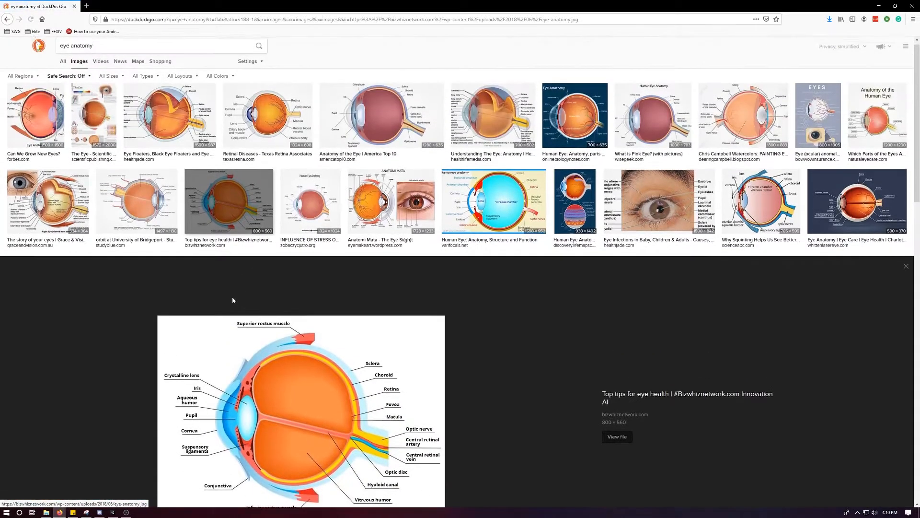
scroll(233, 307, "down", 3)
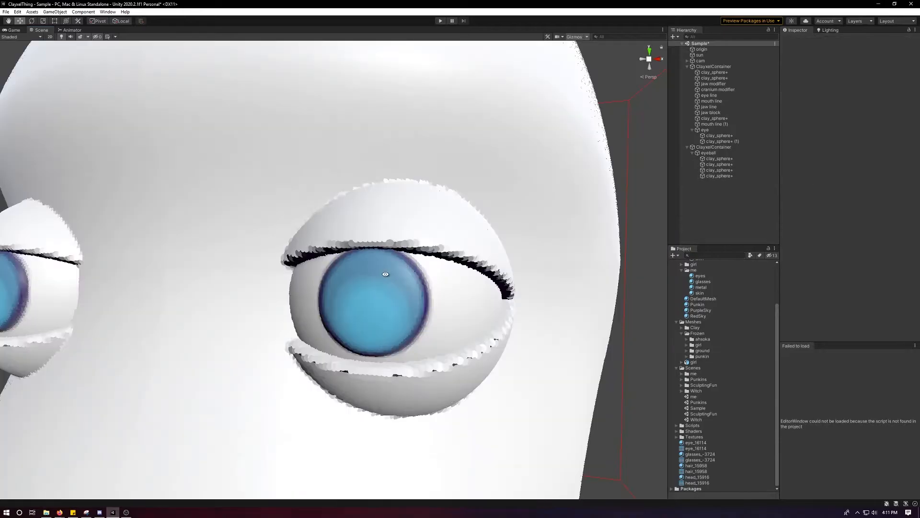
- Duplicate the brighter blue inner iris sphere, raise the copy to Y of about -0.001 and color it white (FFFFFF)
left_click_drag(364, 269, 417, 281, "alt")
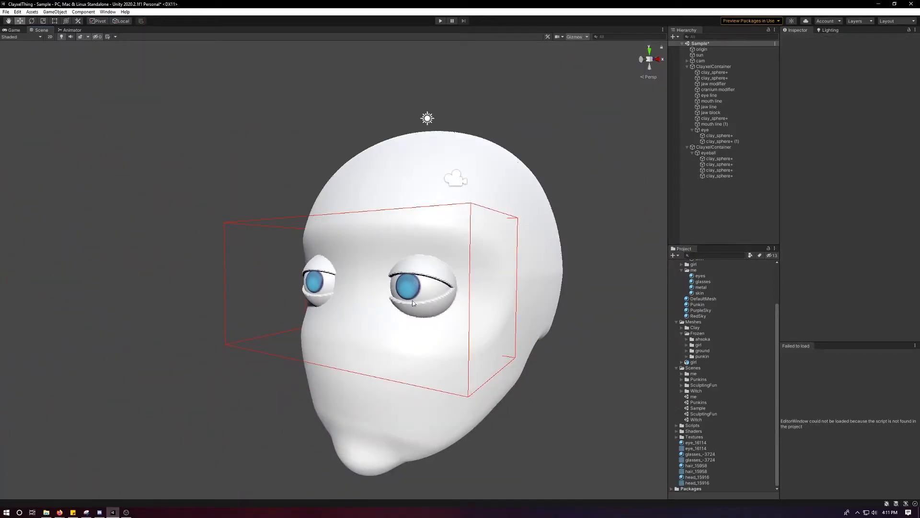
double_click(719, 176)
key("ctrl+d")
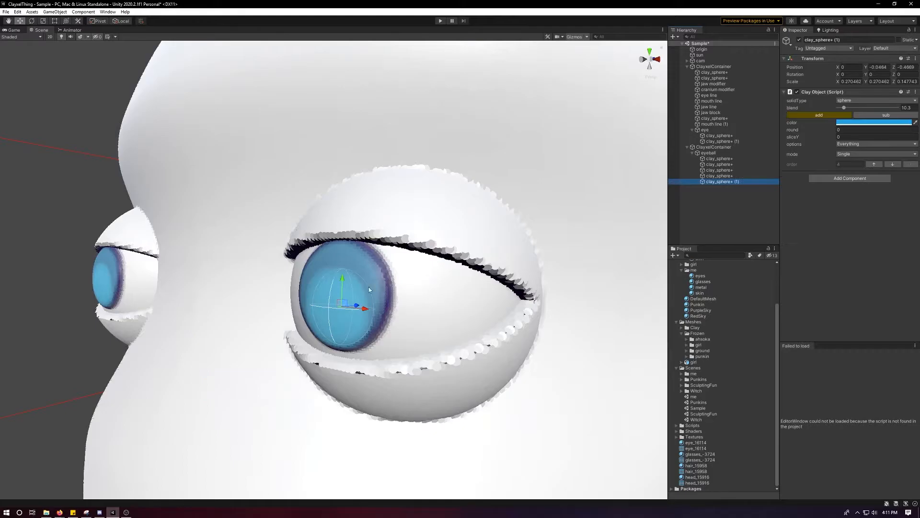
left_click_drag(343, 293, 343, 281)
left_click(873, 122)
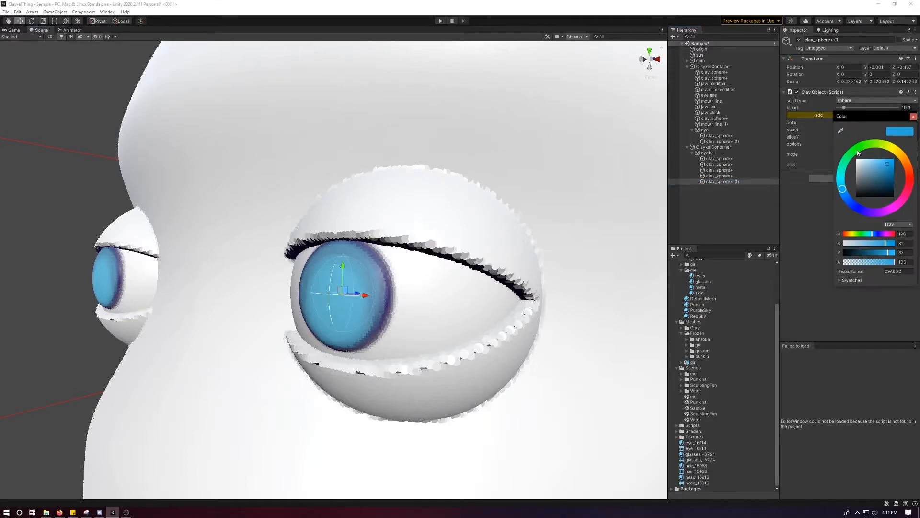
left_click(865, 170)
mouse_move(866, 170)
left_mouse_down()
mouse_move(840, 170)
mouse_move(861, 156)
left_mouse_up()
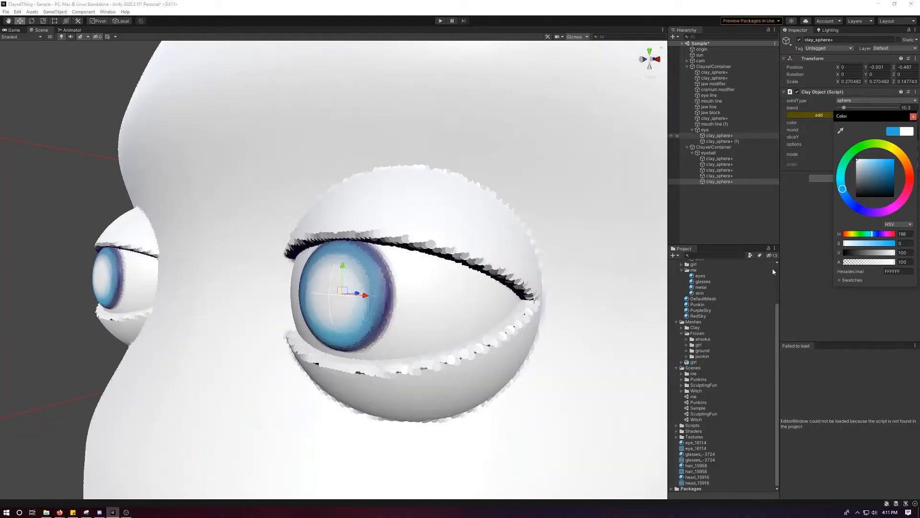
left_click(817, 148)
- Set the white highlight sphere's blend to 12.7, shrink it to about 0.143 and move it to Y 0.112, Z -0.504
left_click_drag(845, 111, 817, 111)
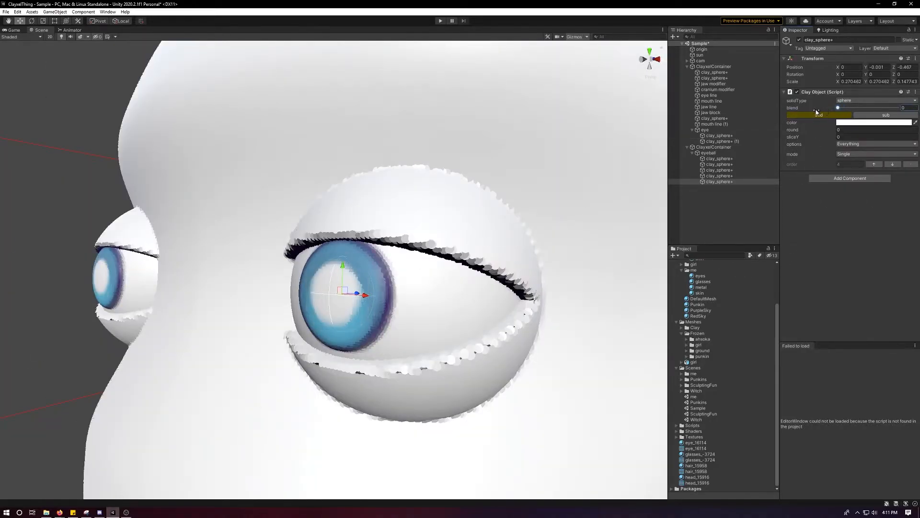
left_click_drag(841, 111, 839, 113)
key("r")
mouse_move(342, 294)
left_mouse_down()
mouse_move(337, 300)
mouse_move(347, 258)
mouse_move(343, 276)
left_mouse_up()
key("w")
key("r")
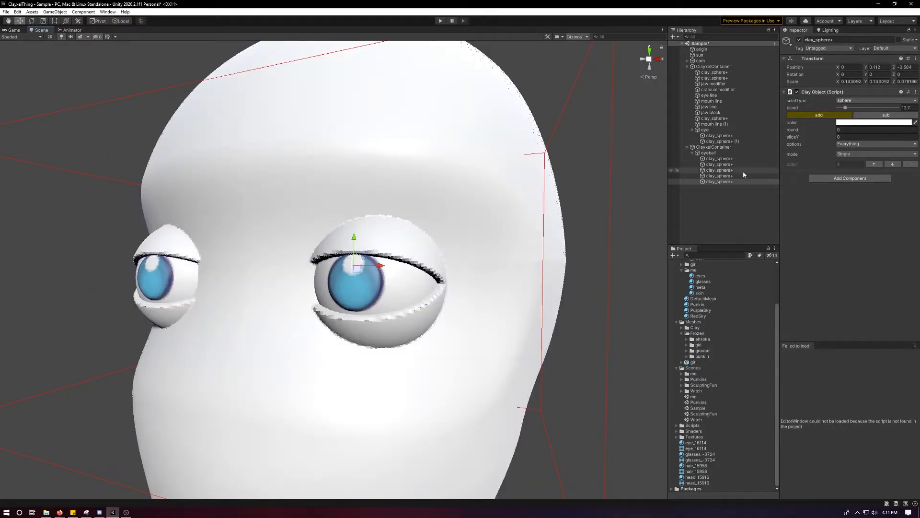
- Duplicate the white highlight sphere, set the copy's Y position to 0 and pull it forward to Z of about -0.518
left_click(738, 175)
left_click(735, 181)
key("ctrl+d")
left_click(875, 67)
type("0")
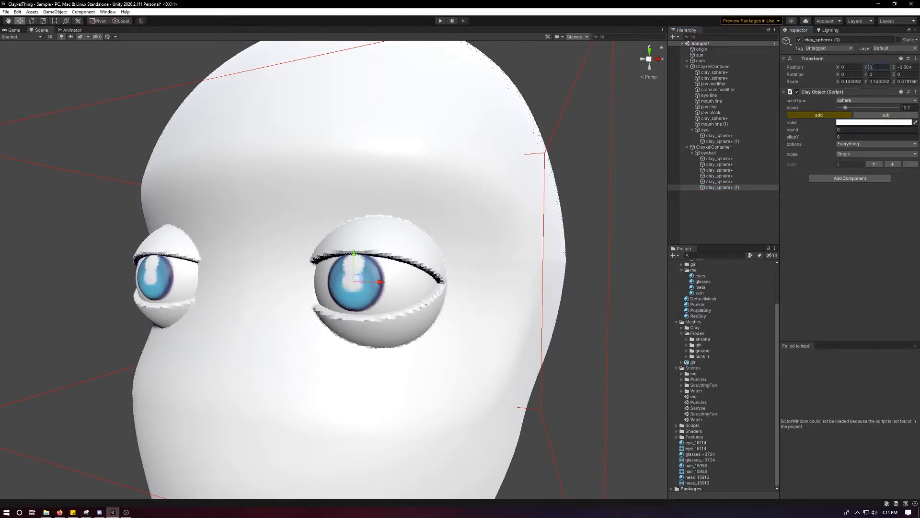
scroll(469, 238, "up", 12)
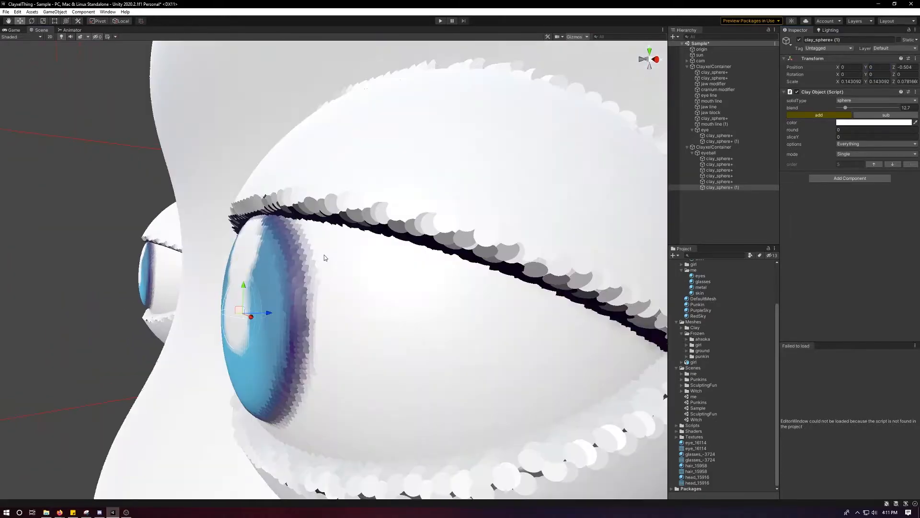
left_click_drag(312, 262, 382, 256, "alt")
left_click_drag(311, 305, 303, 306)
- Color the centered copy black as the pupil and set its blend to 0
left_click(853, 122)
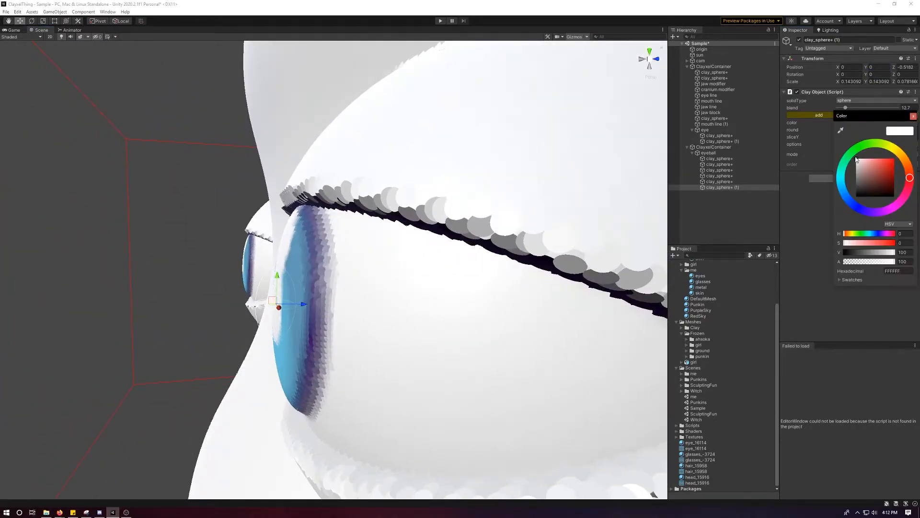
left_click_drag(855, 157, 850, 239)
left_click(808, 327)
left_click_drag(845, 107, 815, 108)
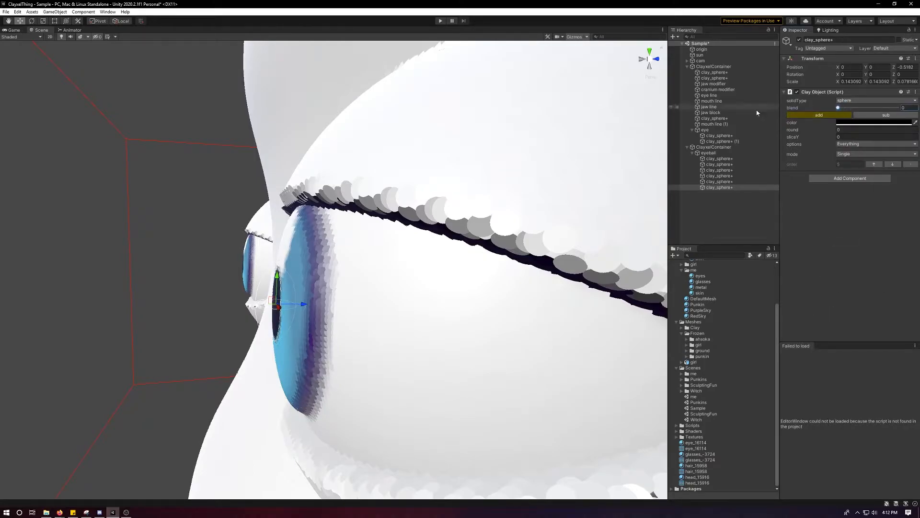
- Change the black pupil sphere from adding to subtracting so it carves a hole in the iris
scroll(352, 285, "down", 5)
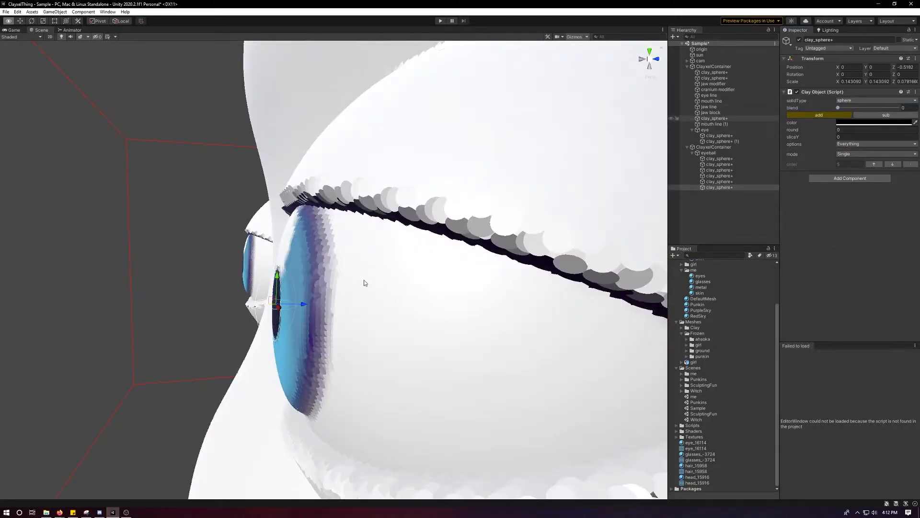
scroll(336, 293, "down", 3)
scroll(331, 287, "up", 2)
left_click_drag(330, 287, 390, 289, "alt")
scroll(481, 401, "up", 4)
left_click_drag(390, 322, 456, 320, "alt")
left_click(886, 115)
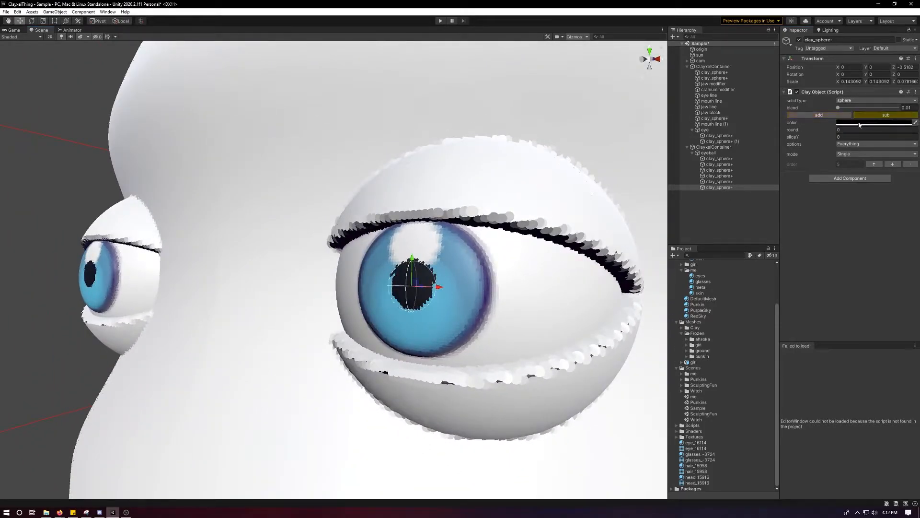
- Make the pupil sphere uniformly round by setting its Z scale to 0.1430926, matching X and Y
left_click_drag(369, 232, 425, 230, "alt")
scroll(325, 270, "up", 4)
left_click_drag(325, 270, 369, 261, "alt")
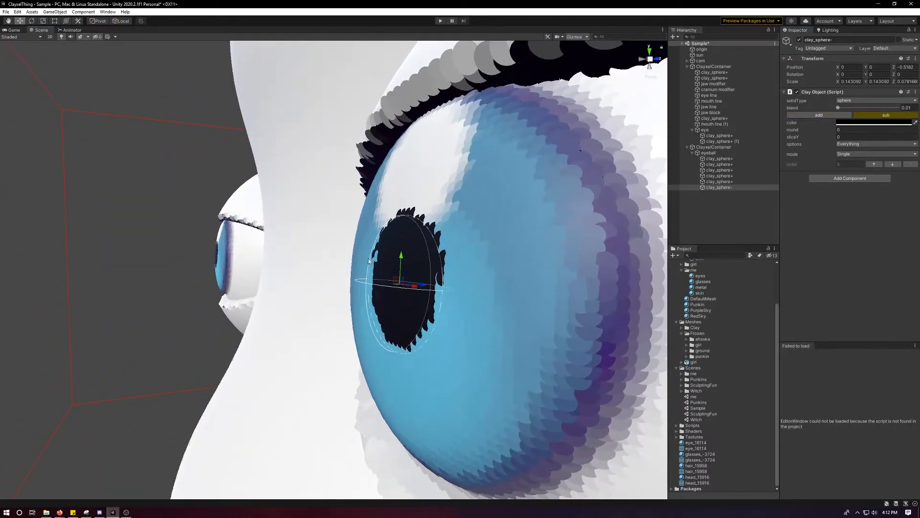
key("r")
left_click_drag(425, 285, 432, 287)
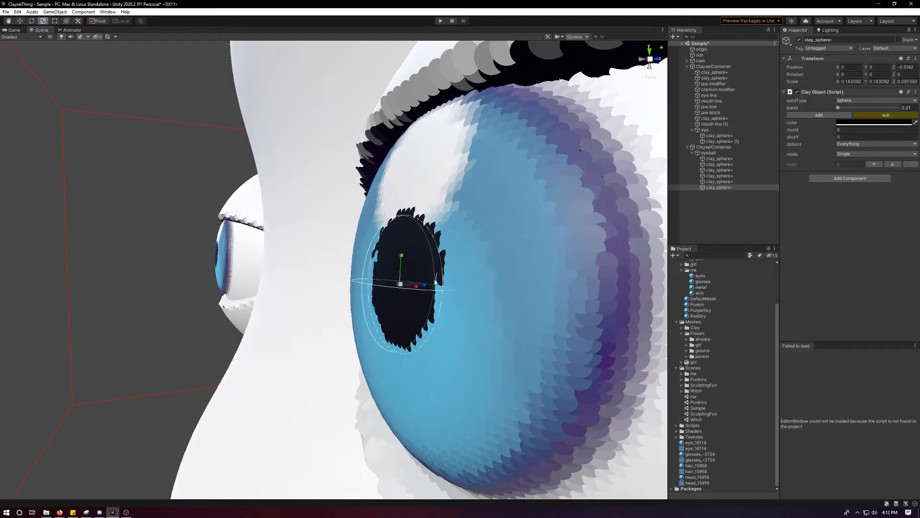
left_click(851, 82)
left_click(881, 81)
left_click(853, 81)
left_click(880, 81)
left_click(908, 82)
type("0.1430926")
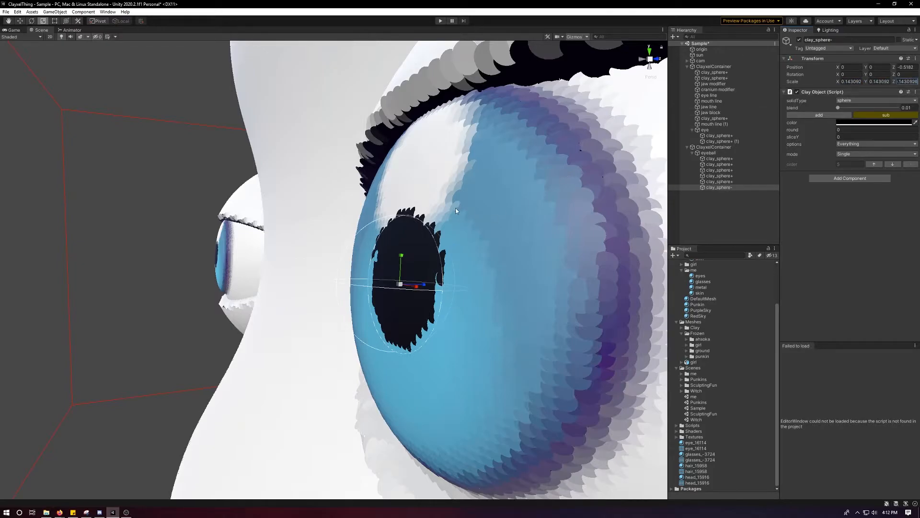
- Push the subtracting pupil sphere slightly deeper into the iris, to Z of about -0.516
scroll(458, 211, "down", 10)
left_click_drag(179, 295, 202, 262, "alt")
right_click_drag(201, 261, 409, 393, "alt")
left_click_drag(410, 393, 372, 390, "alt")
scroll(368, 312, "up", 6)
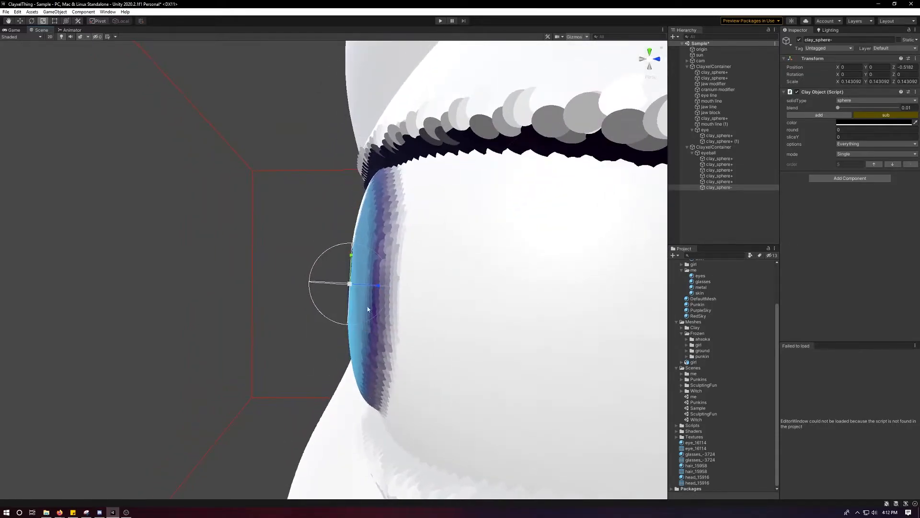
left_click_drag(364, 288, 370, 288)
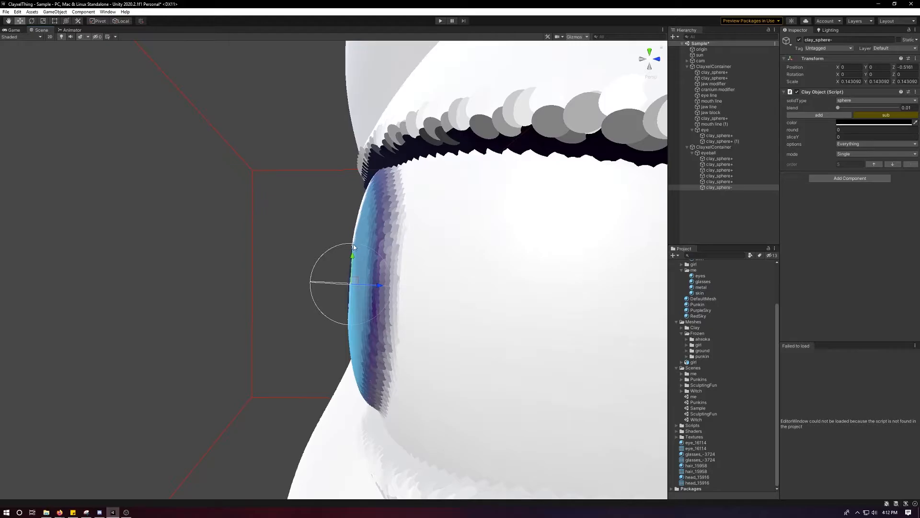
left_click_drag(355, 320, 483, 298, "alt")
scroll(459, 299, "up", 10)
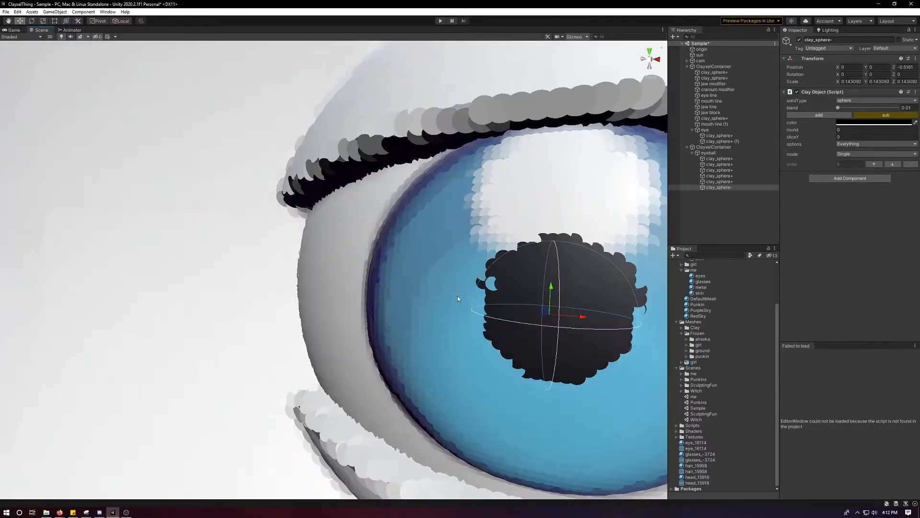
- Scale the subtracting pupil sphere up uniformly to about 0.16
key("r")
left_click_drag(549, 314, 628, 274)
scroll(553, 316, "down", 6)
- Try the pupil sphere as an additive, paint-only shape with a blend of 0 and mirroring off
left_click(887, 116)
key("ctrl+z")
left_click(817, 115)
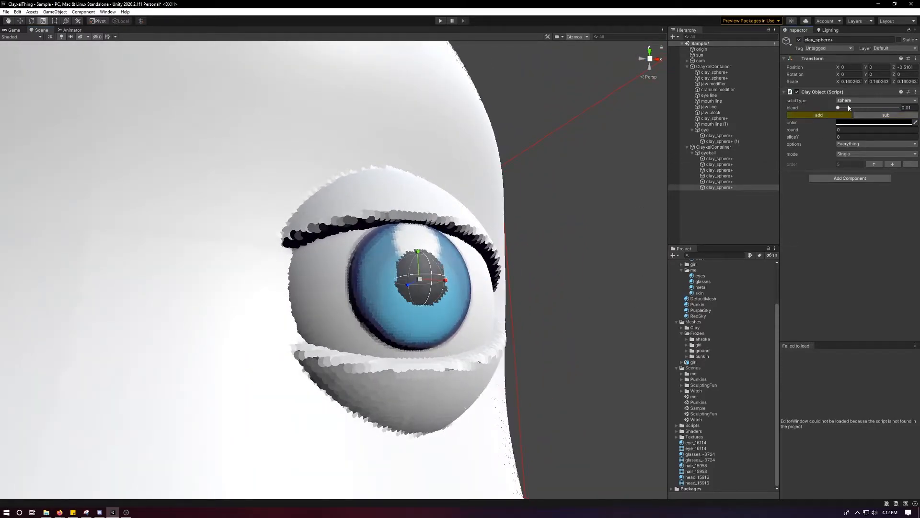
left_click(857, 144)
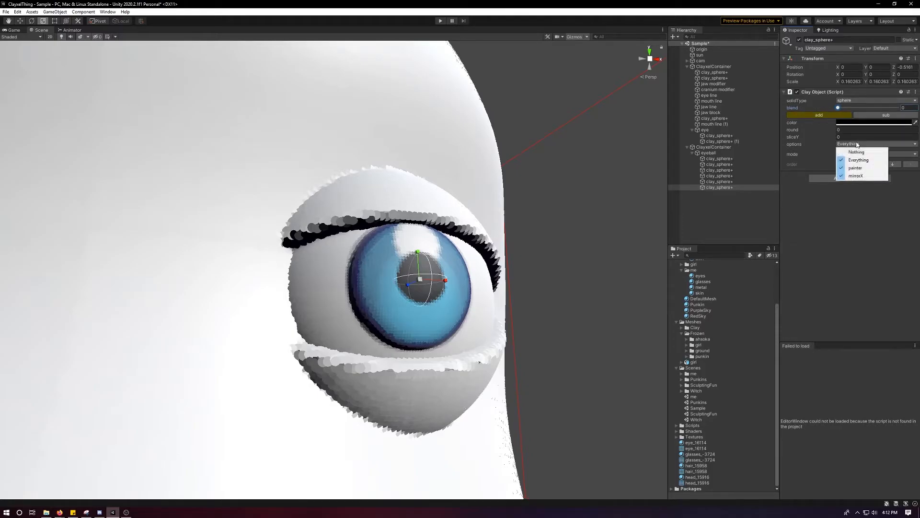
left_click(857, 176)
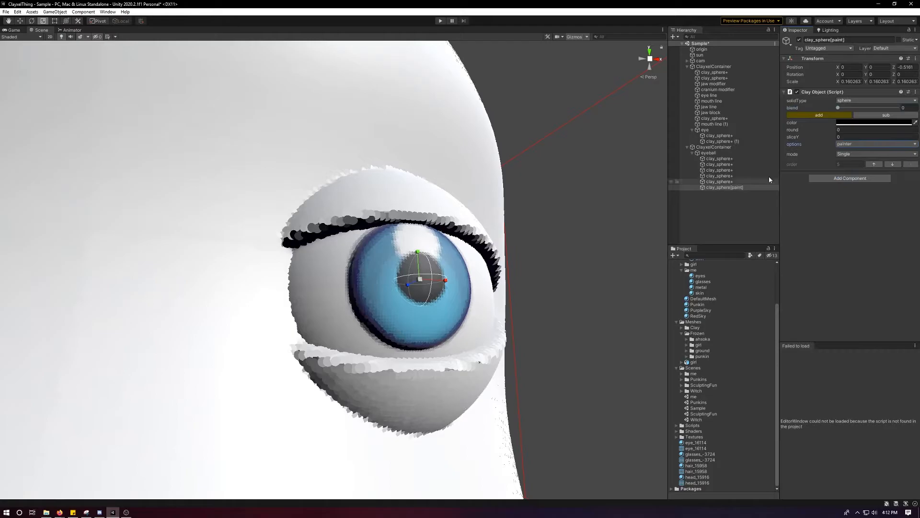
- Limit the pupil sphere's options to mirrorX and set it to subtract, carving the pupils into both eyes
left_click(855, 144)
left_click(857, 176)
left_click(851, 144)
left_click(855, 168)
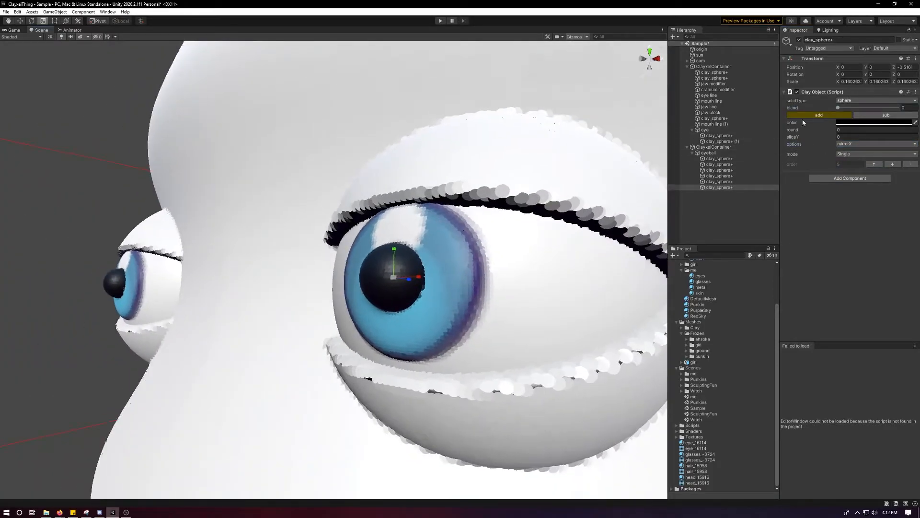
left_click(862, 116)
left_click_drag(546, 191, 643, 191, "alt")
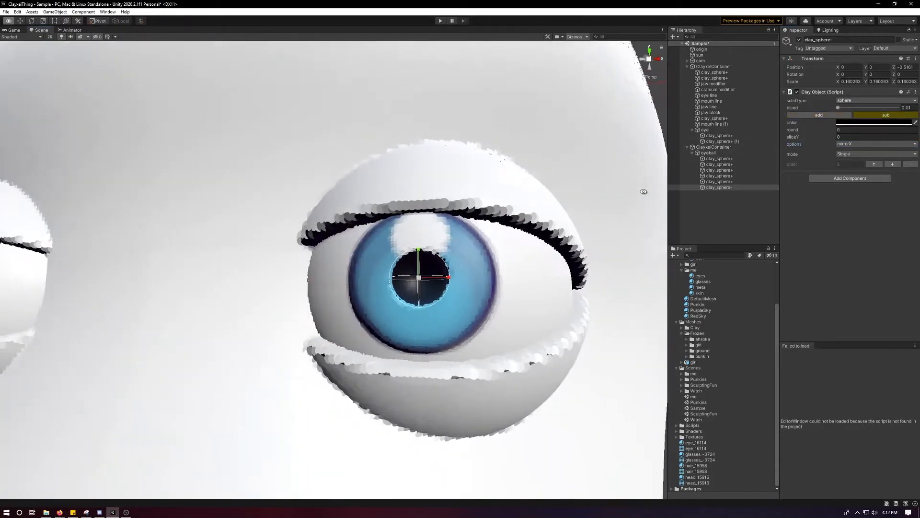
right_click_drag(643, 191, 585, 175, "alt")
left_click_drag(584, 176, 445, 184, "alt")
- Shrink the white highlight sphere to an X and Y scale of about 0.098, sitting at Y 0.122 above the pupil
left_click(58, 334)
scroll(140, 318, "up", 3)
left_click_drag(140, 318, 528, 298, "alt")
right_click_drag(527, 299, 556, 314, "alt")
left_click(719, 175)
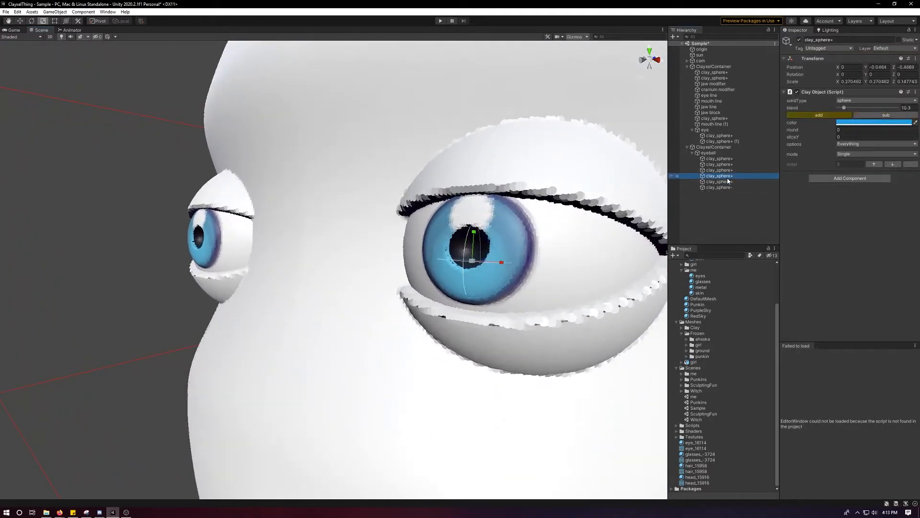
left_click(708, 181)
left_click_drag(472, 220, 548, 249)
key("w")
scroll(547, 249, "down", 4, "alt")
middle_click_drag(547, 250, 495, 250)
scroll(496, 254, "up", 5)
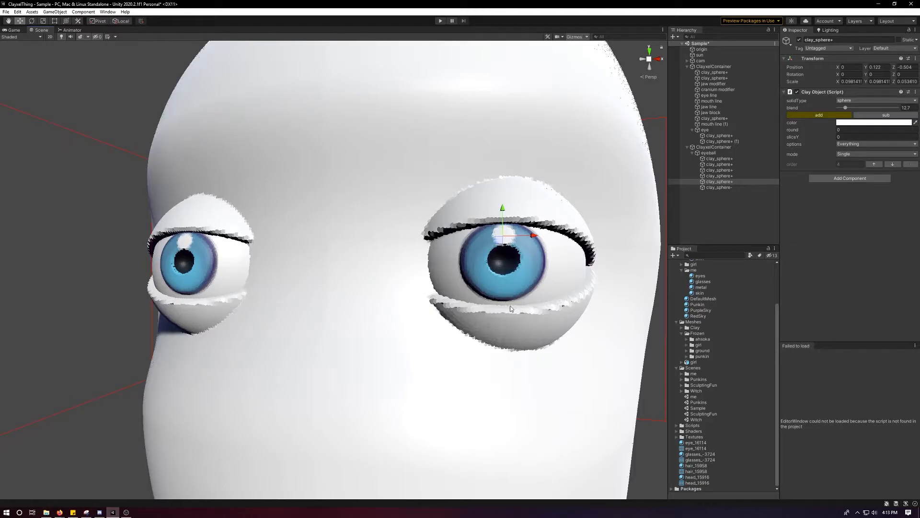
- Try offsetting the white highlight and the blue iris sphere sideways, and return both to X 0
left_click_drag(524, 235, 541, 239)
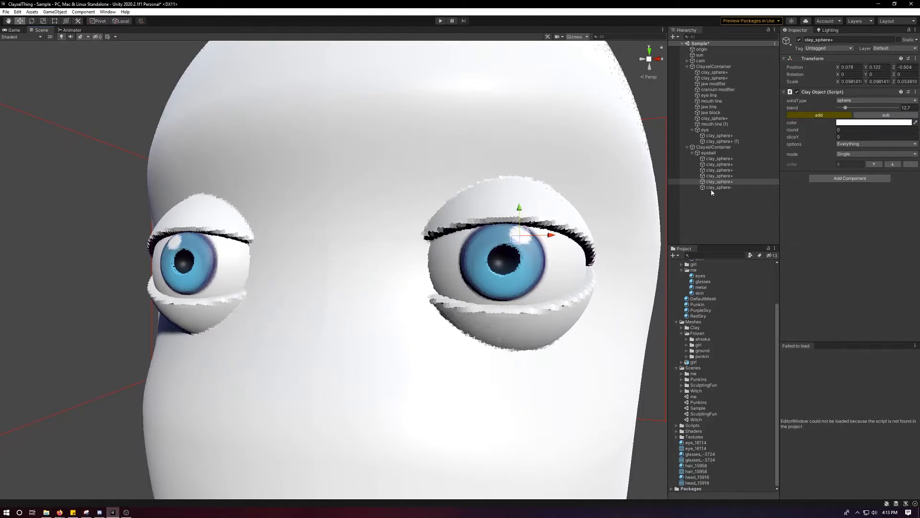
left_click(717, 176)
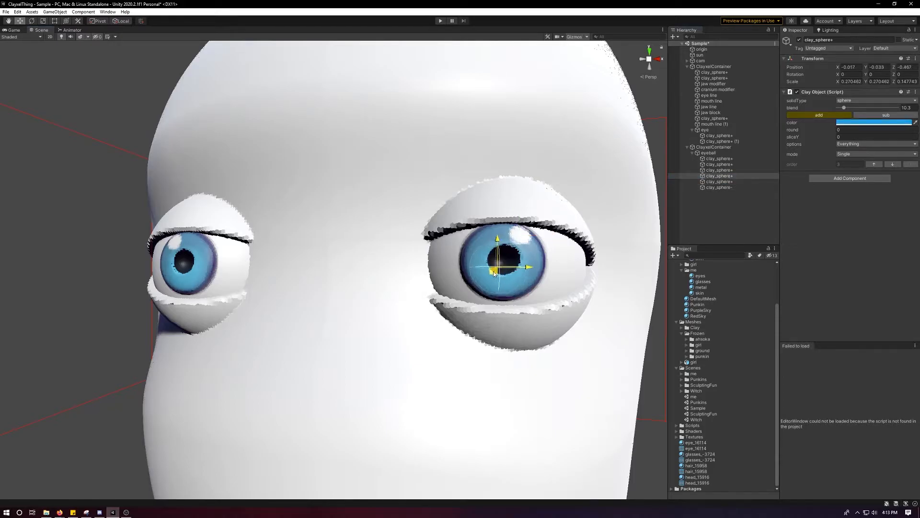
left_click(597, 288)
scroll(597, 287, "down", 5)
left_click_drag(520, 282, 545, 293, "alt")
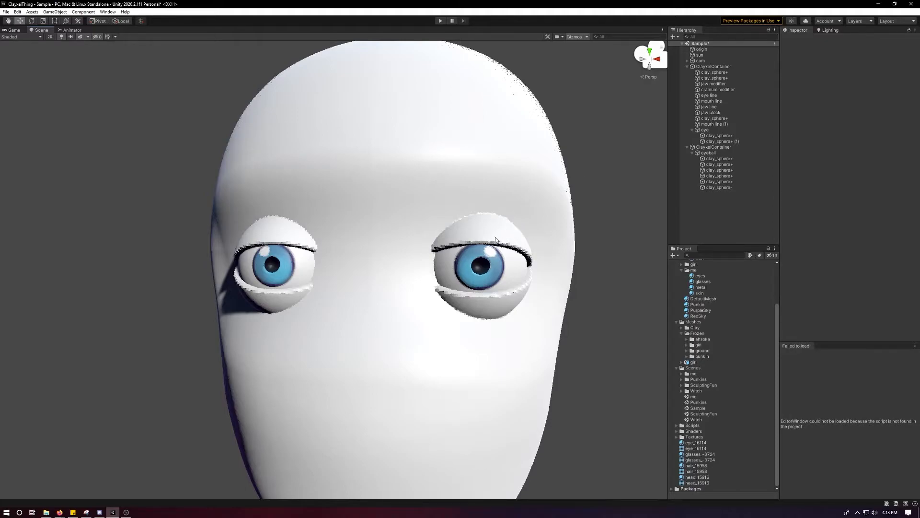
left_click(541, 259)
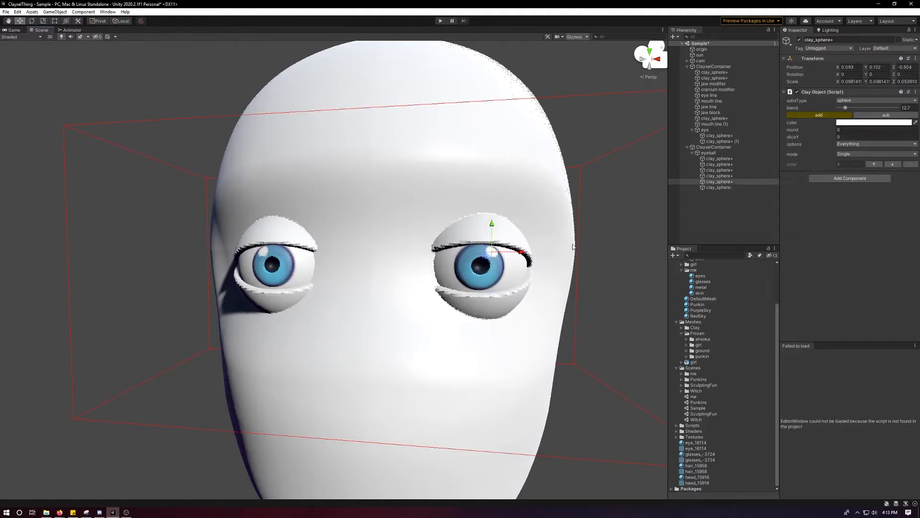
left_click(731, 188)
left_click(729, 182)
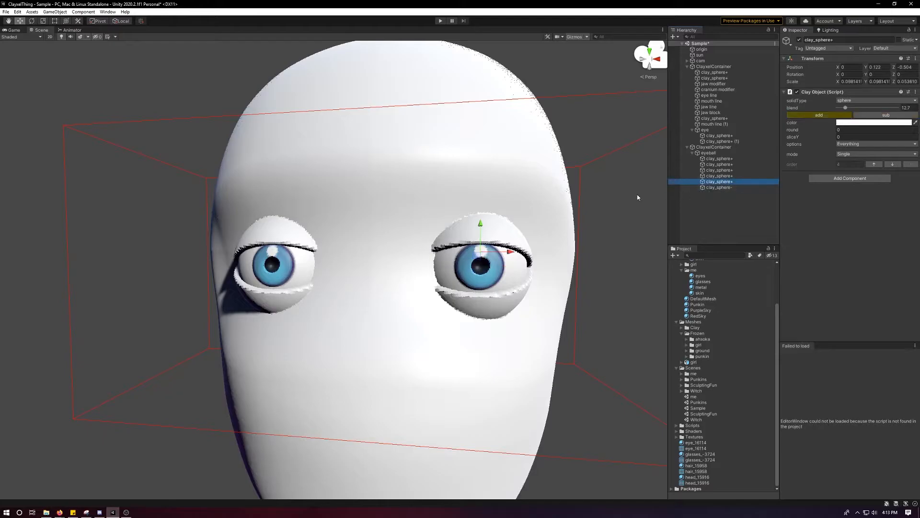
- Delete the white highlight sphere from the eyeball group
scroll(528, 261, "up", 5)
scroll(575, 259, "down", 4)
right_click_drag(349, 263, 523, 241)
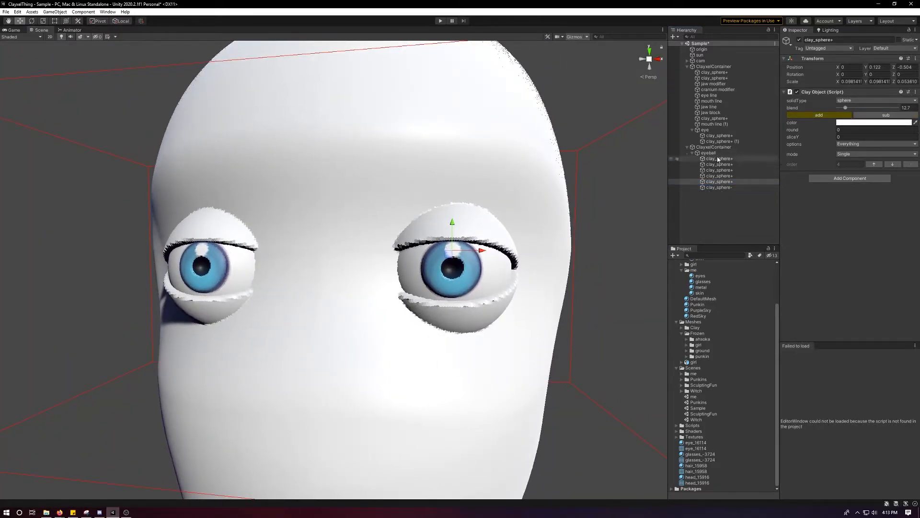
left_click(709, 153)
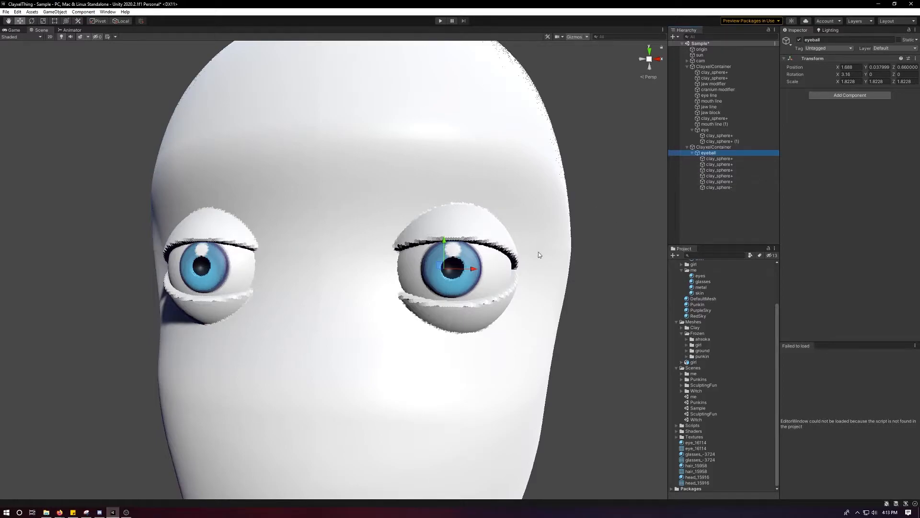
scroll(541, 253, "up", 8)
middle_click_drag(402, 250, 306, 250)
scroll(528, 223, "down", 8)
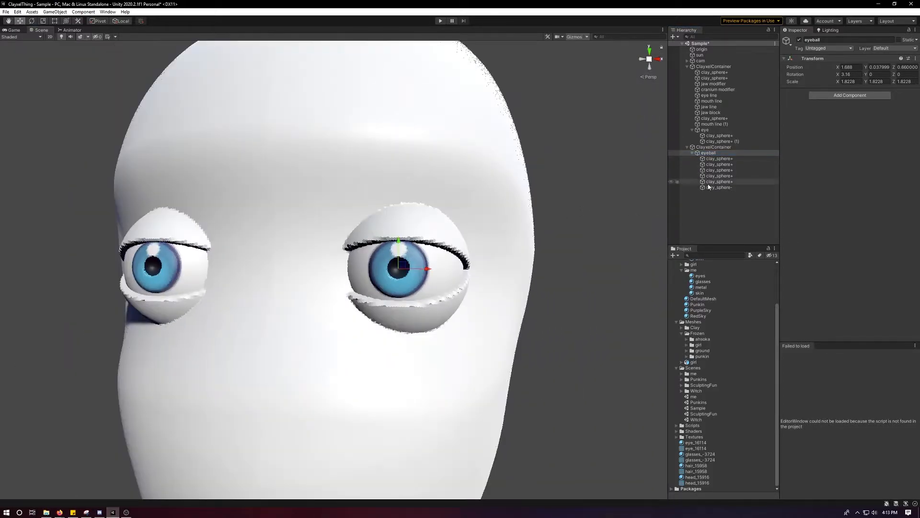
left_click(710, 182)
left_click(713, 188)
left_click(715, 182)
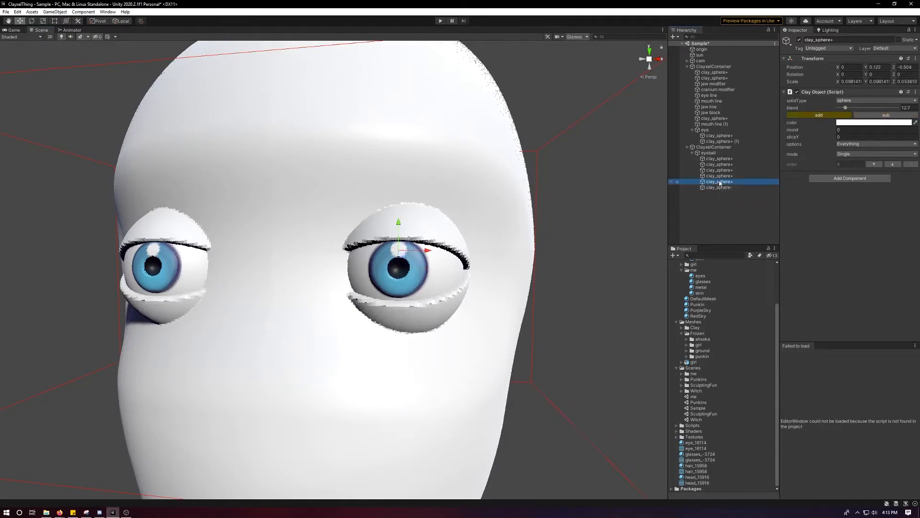
left_click(719, 176)
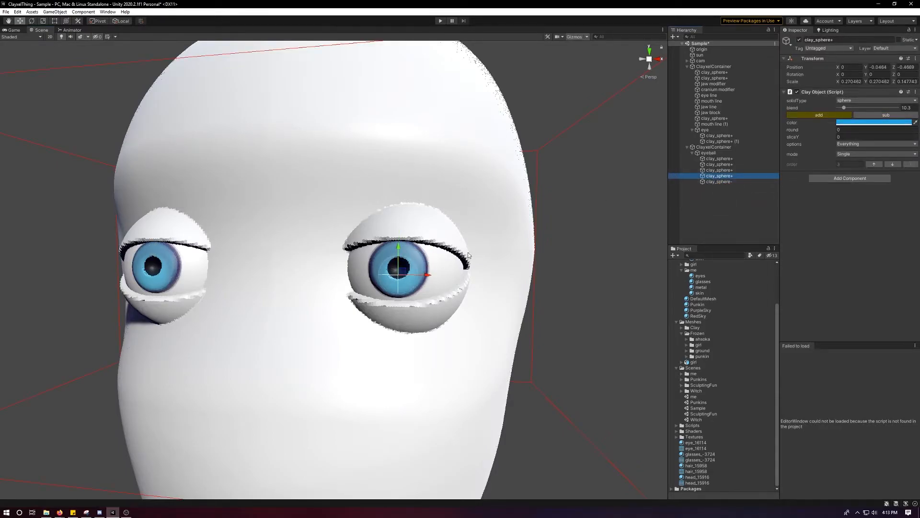
- Check the eyes from near and far, and collapse the eyeball group in the hierarchy
scroll(450, 273, "down", 2)
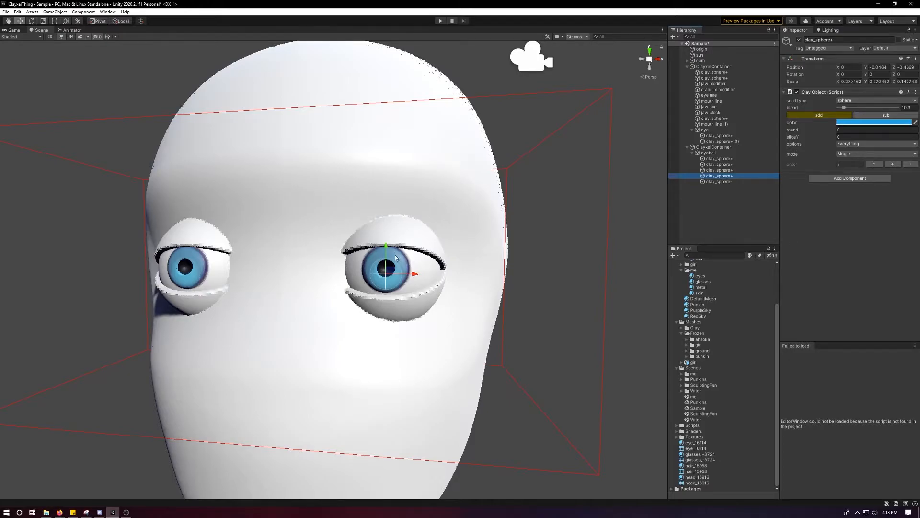
scroll(431, 249, "up", 3)
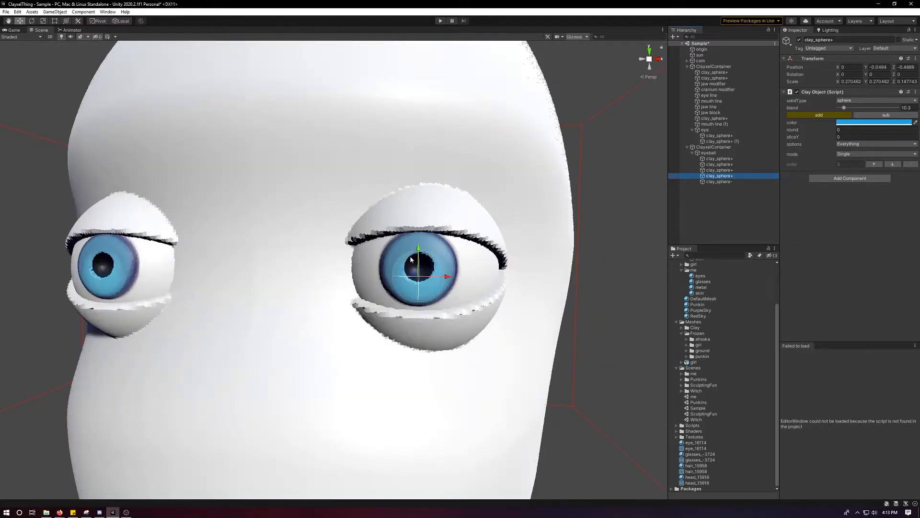
scroll(471, 237, "down", 6)
scroll(470, 213, "up", 2)
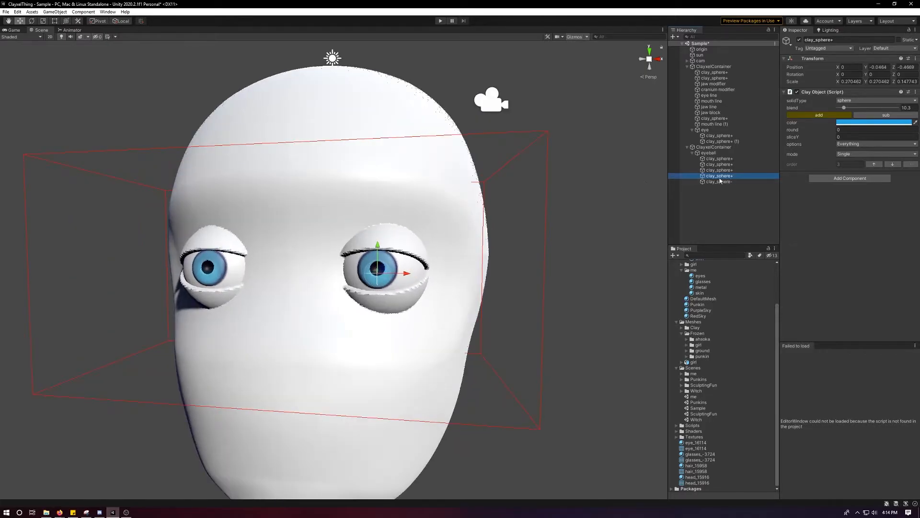
left_click(705, 153)
left_click(693, 153)
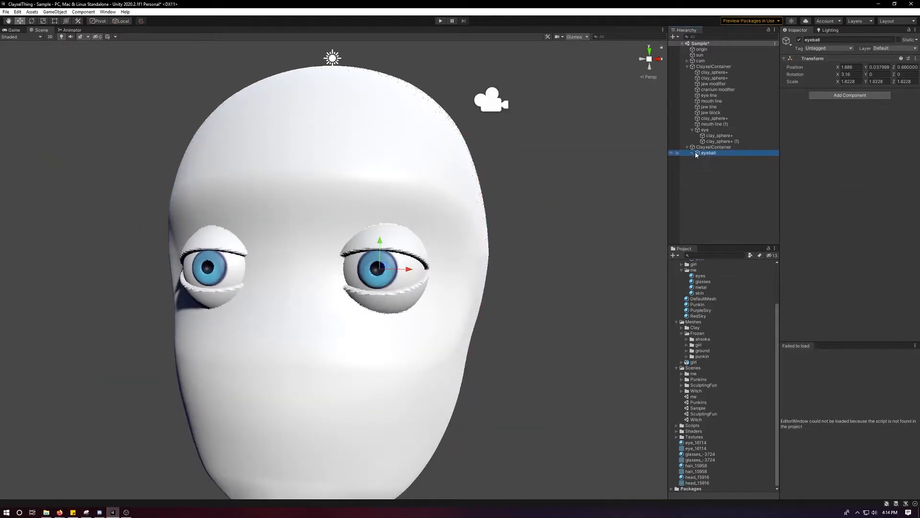
scroll(432, 257, "up", 3)
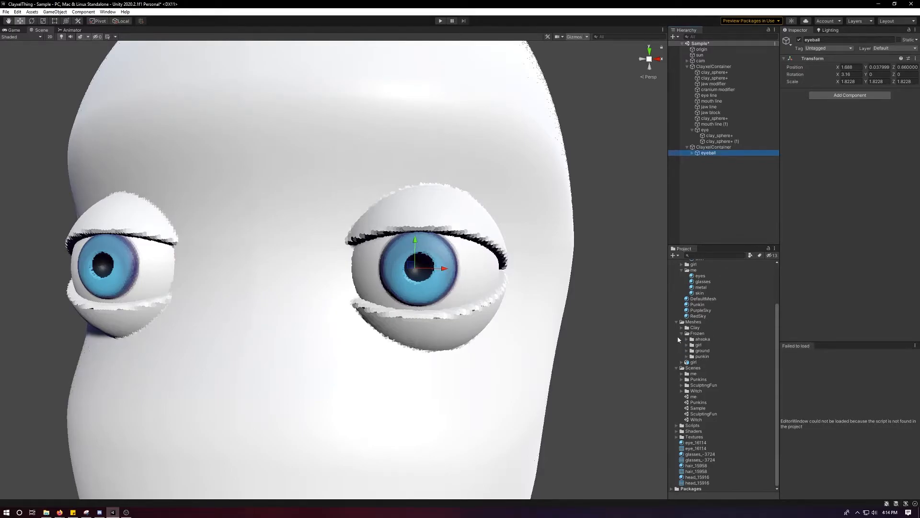
- Check the eye container's custom material setting and collapse the ahsoka and me folders inside the Materials folder
left_click(733, 147)
left_click(797, 172)
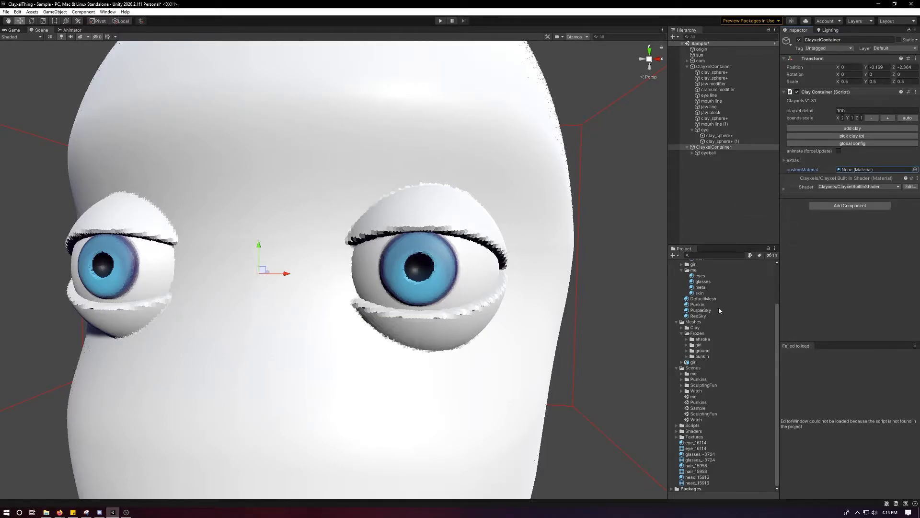
scroll(694, 310, "up", 3)
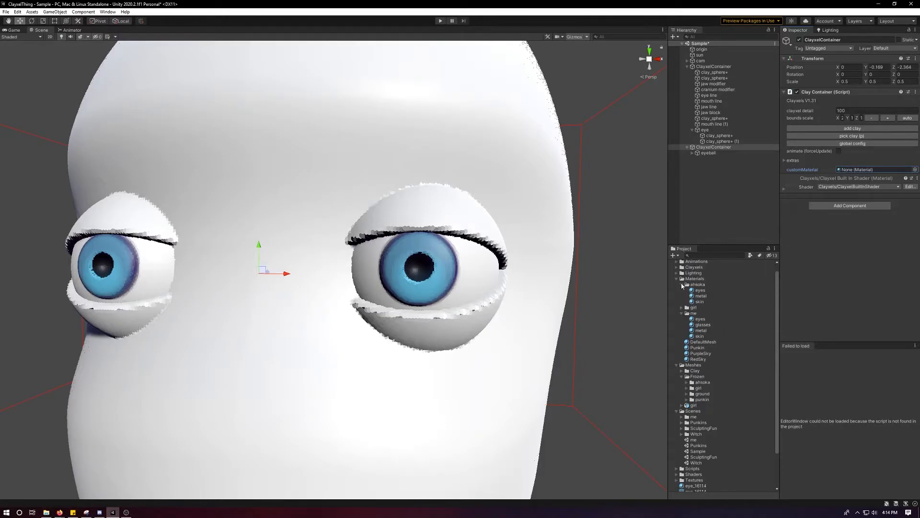
left_click(683, 284)
left_click(682, 296)
left_click(689, 279)
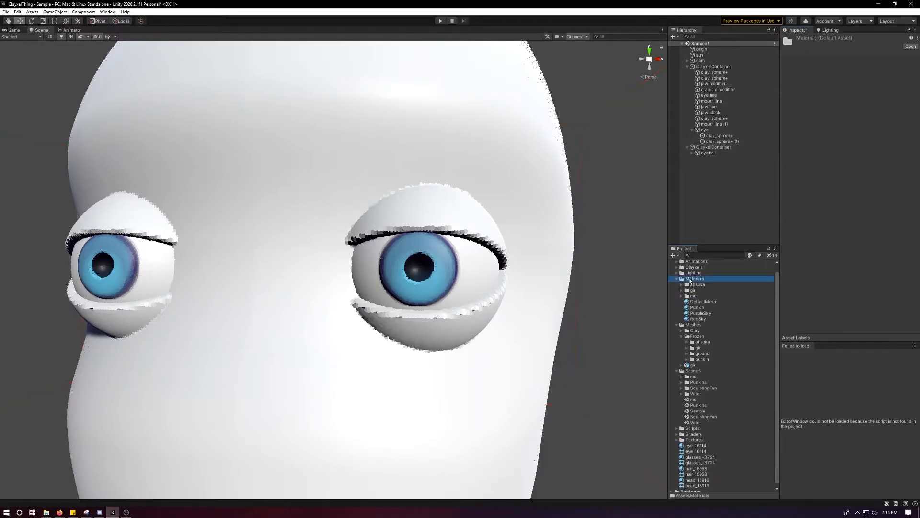
- Duplicate the DefaultMesh material and name the copy "eyes"
left_click(702, 302)
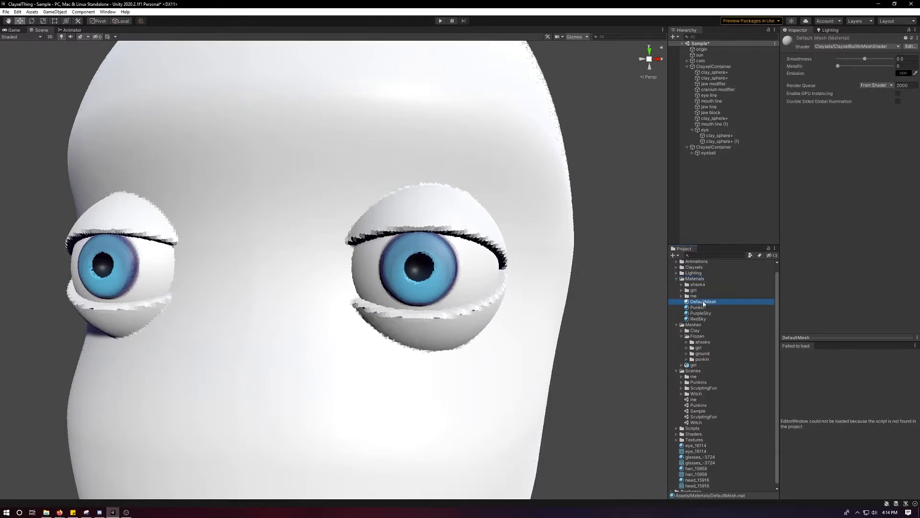
key("ctrl+d")
left_click(718, 301)
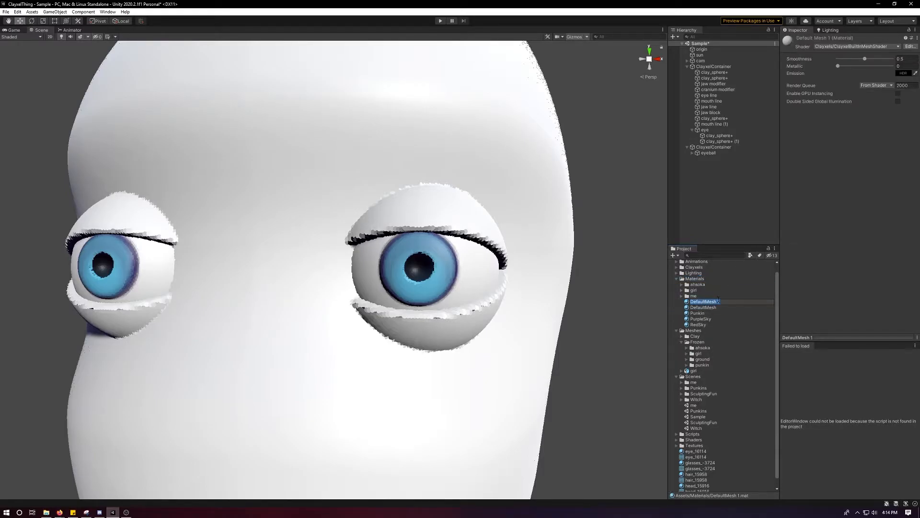
type("eye")
key("Return")
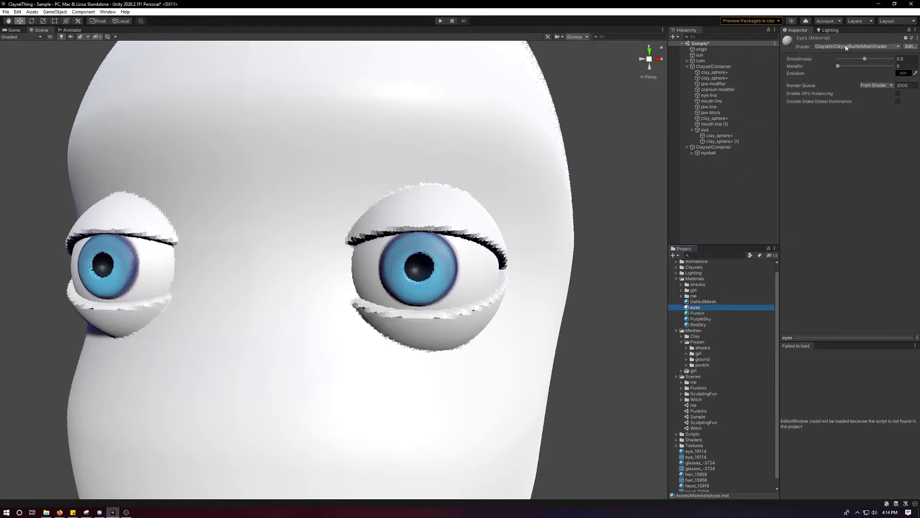
- Change the eyes material's shader to Clayxels/ClayxelBuiltInShader
left_click(846, 46)
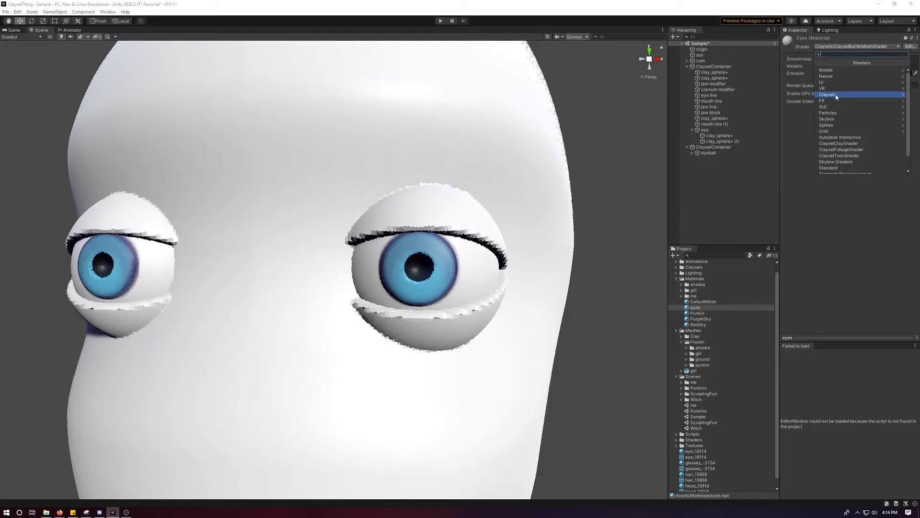
left_click(837, 96)
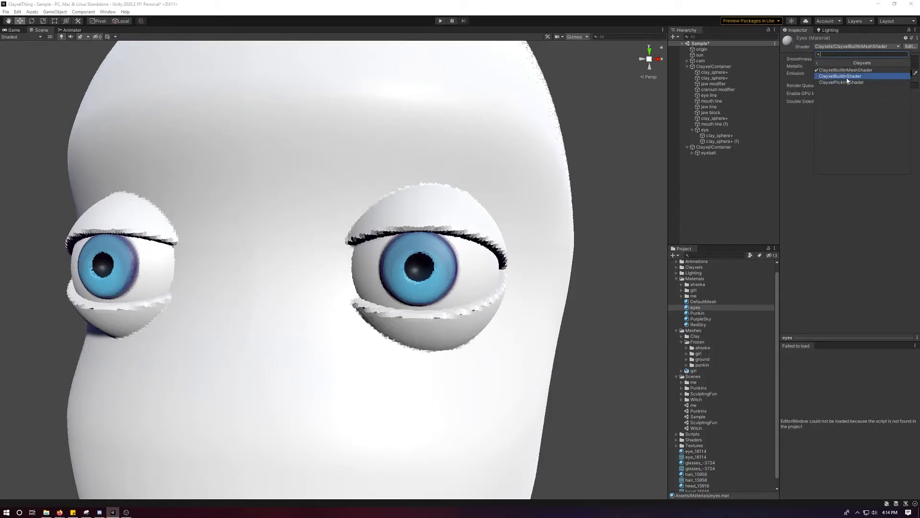
left_click(853, 77)
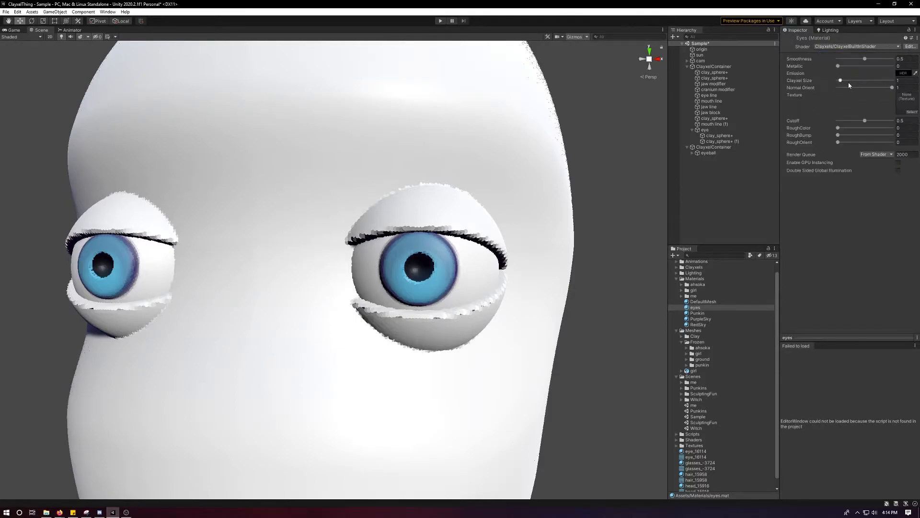
- Assign the eyes material as the custom material of the ClayxelContainer that holds the eyeball
left_click(714, 146)
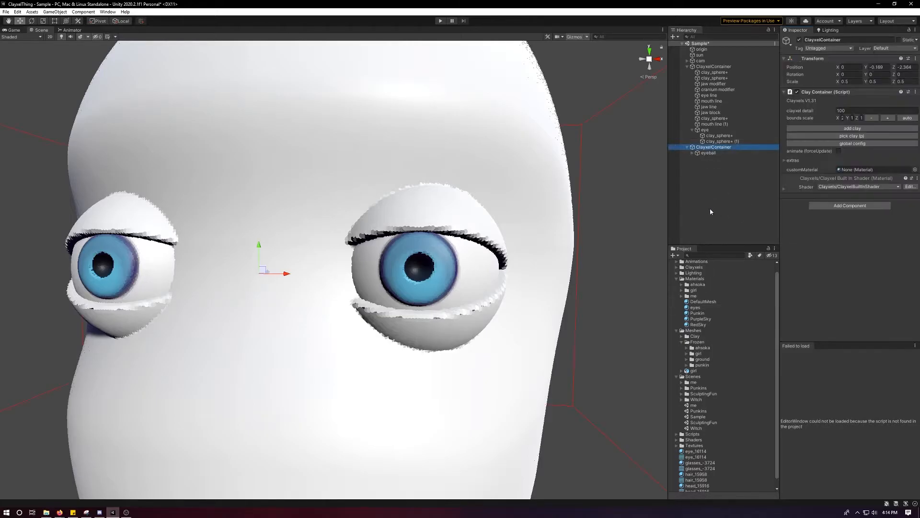
left_click(696, 307)
left_click(727, 147)
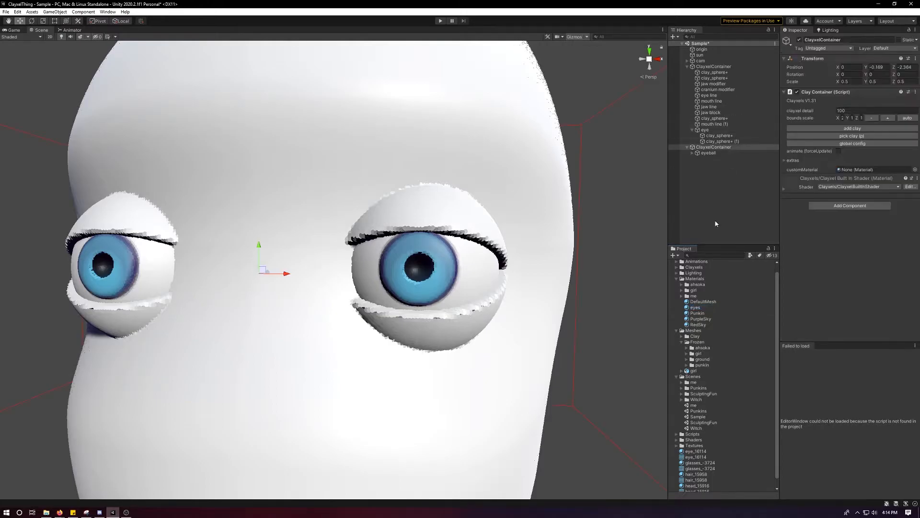
left_click_drag(698, 309, 850, 170)
- Try a larger Clayxel Size on the eyes material, and undo the change
left_click(705, 314)
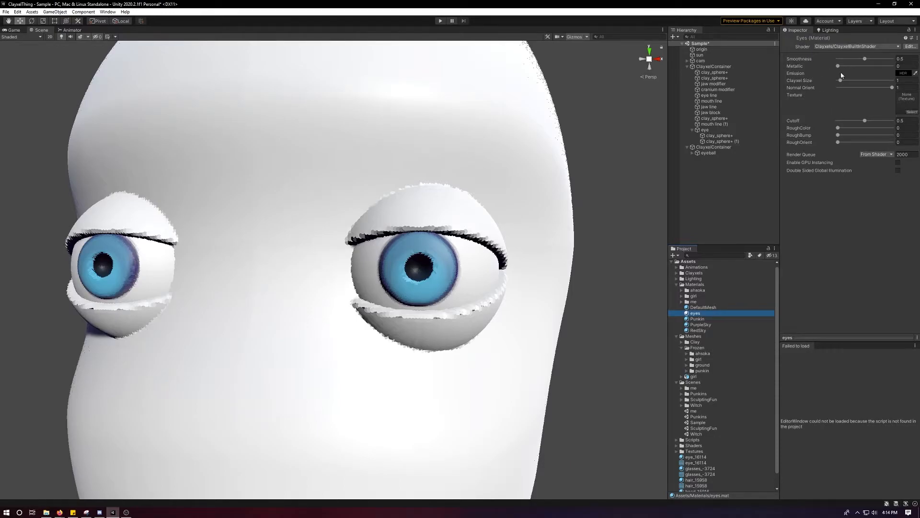
left_click_drag(840, 81, 853, 82)
key("ctrl+z")
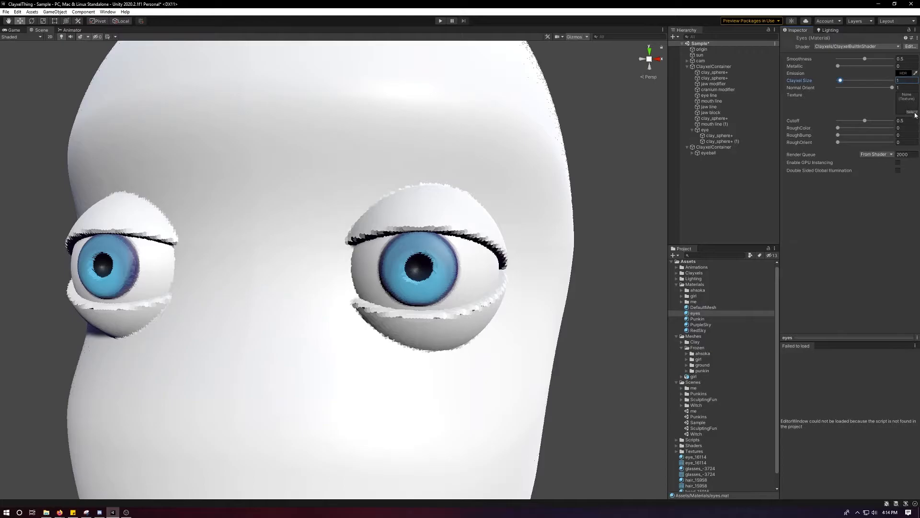
- Try the Default-Particle texture on the eyes material
scroll(533, 215, "up", 7)
left_click_drag(548, 228, 901, 243, "alt")
left_click_drag(424, 278, 425, 267, "alt")
right_click_drag(425, 267, 675, 78, "alt")
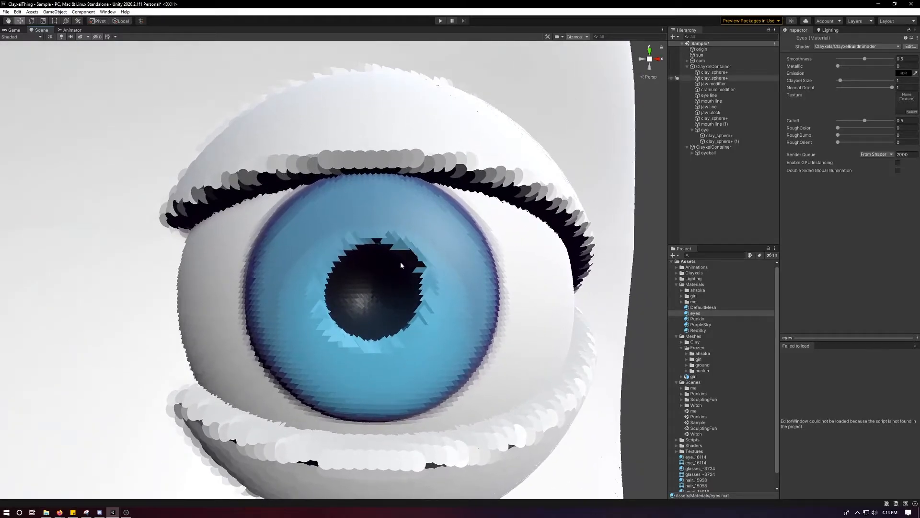
right_click_drag(391, 249, 711, 7, "alt")
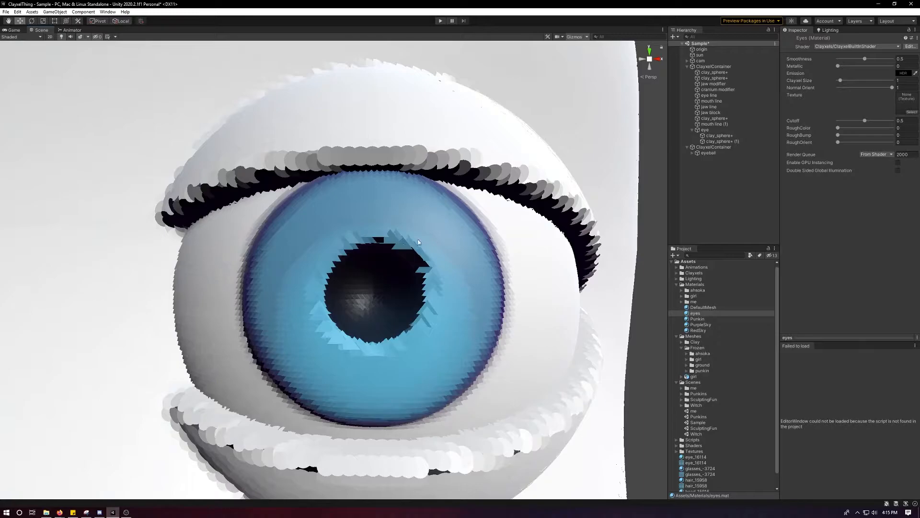
left_click(914, 112)
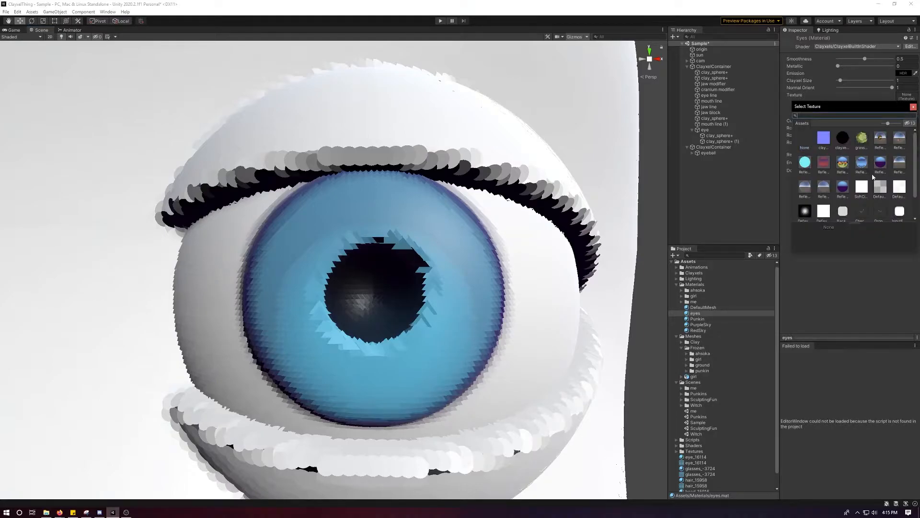
scroll(873, 177, "down", 2)
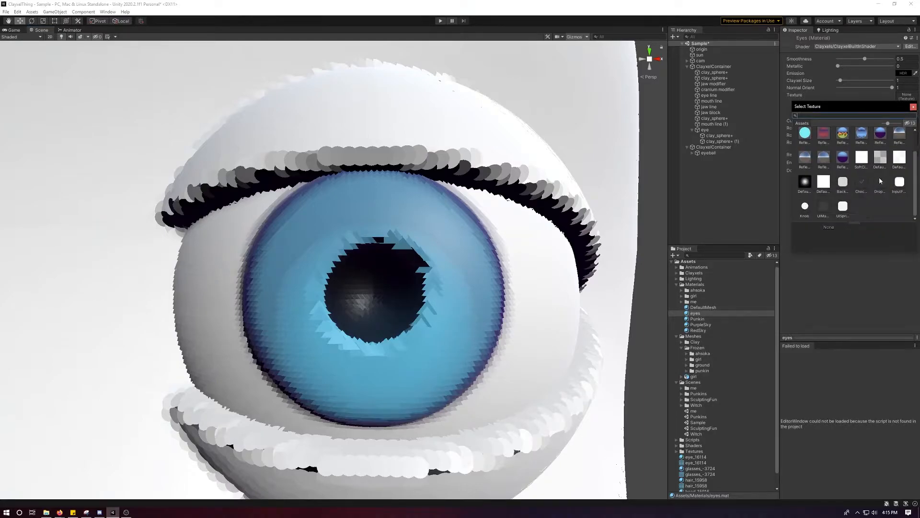
left_click(806, 182)
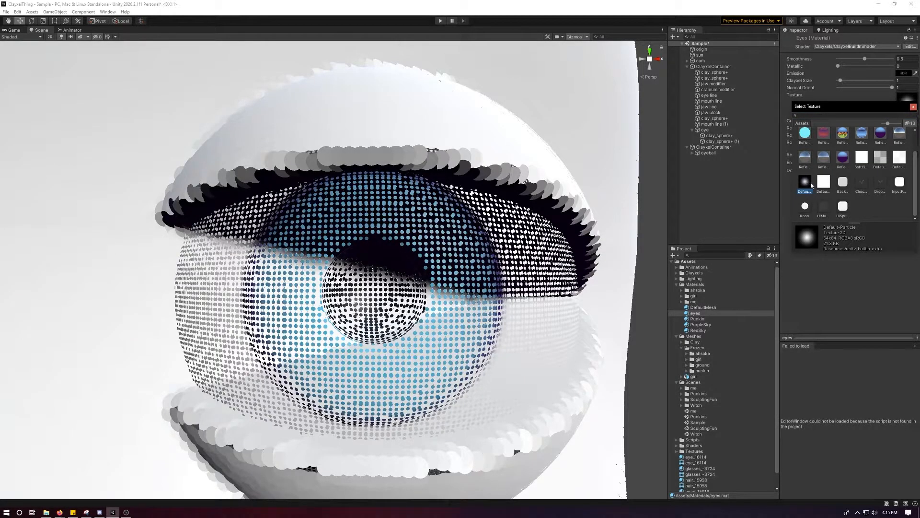
- Set the eyes material's texture to the plain white one whose name starts with "Soft"
scroll(858, 183, "up", 2)
scroll(881, 180, "down", 2)
scroll(869, 191, "up", 2)
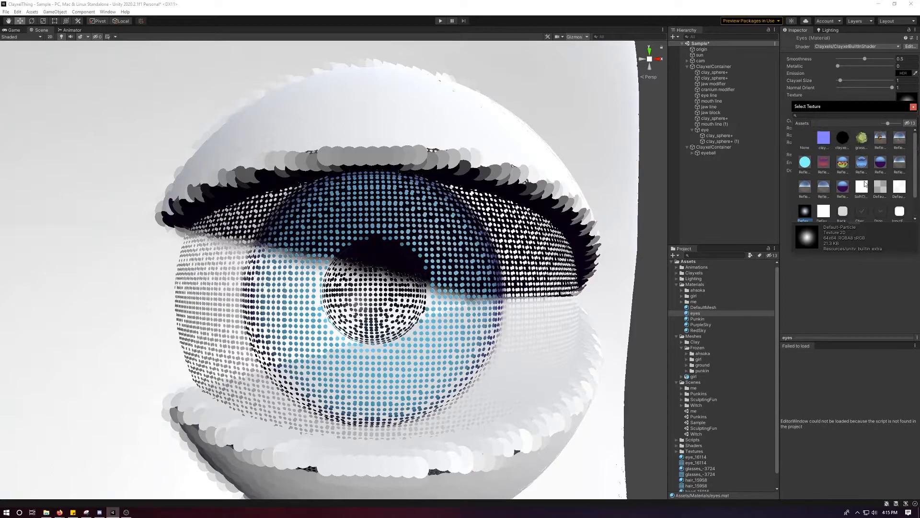
left_click(865, 184)
double_click(864, 189)
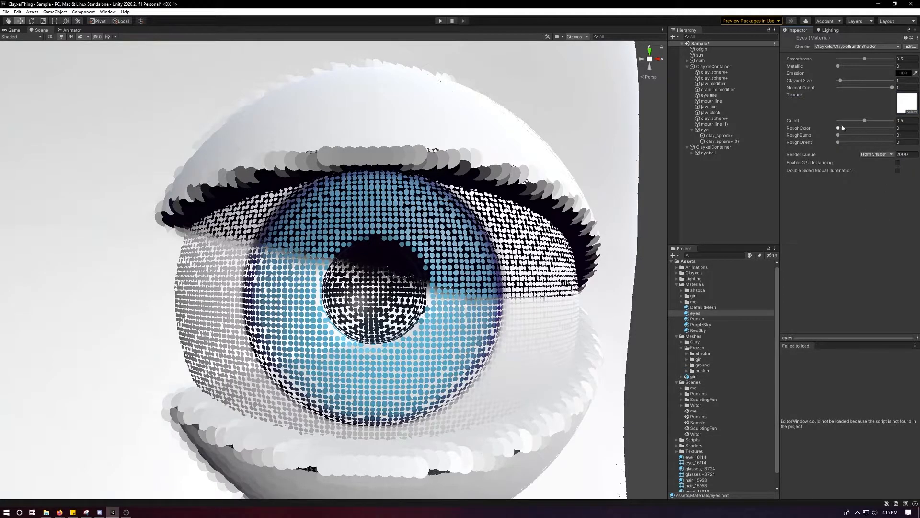
- Try other Cutoff values on the eyes material, including 0.01, and undo the changes
mouse_move(865, 121)
left_mouse_down()
mouse_move(856, 122)
mouse_move(872, 121)
left_mouse_up()
type(".01")
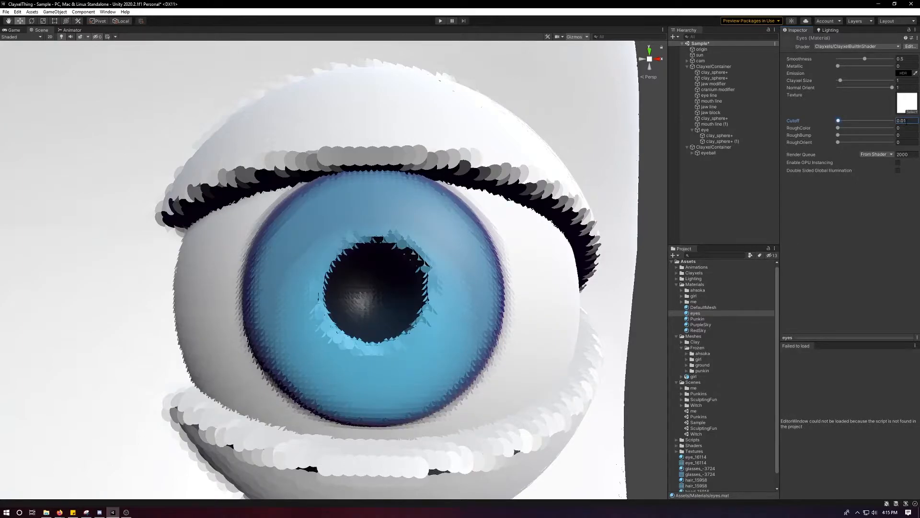
key("ctrl+z")
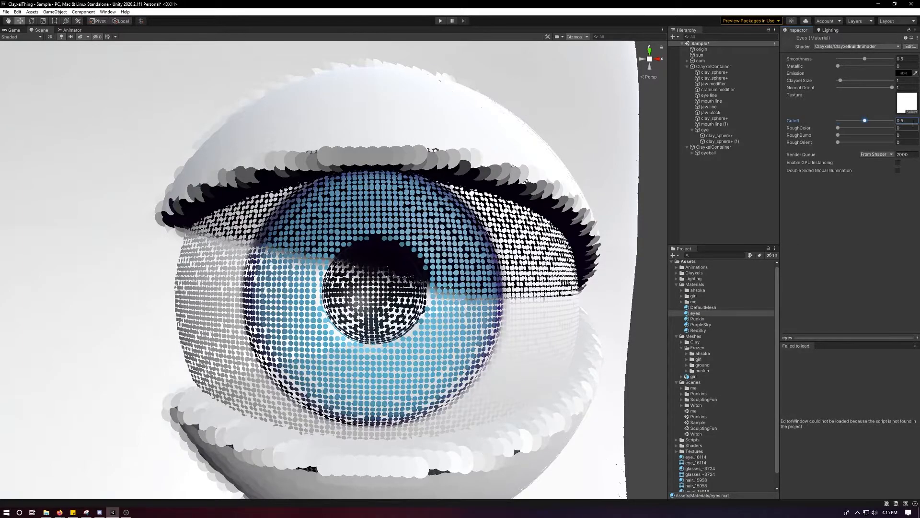
left_click_drag(865, 121, 861, 122)
key("ctrl+z")
- Set the eyes material's Clayxel Size to 2
left_click_drag(839, 81, 844, 82)
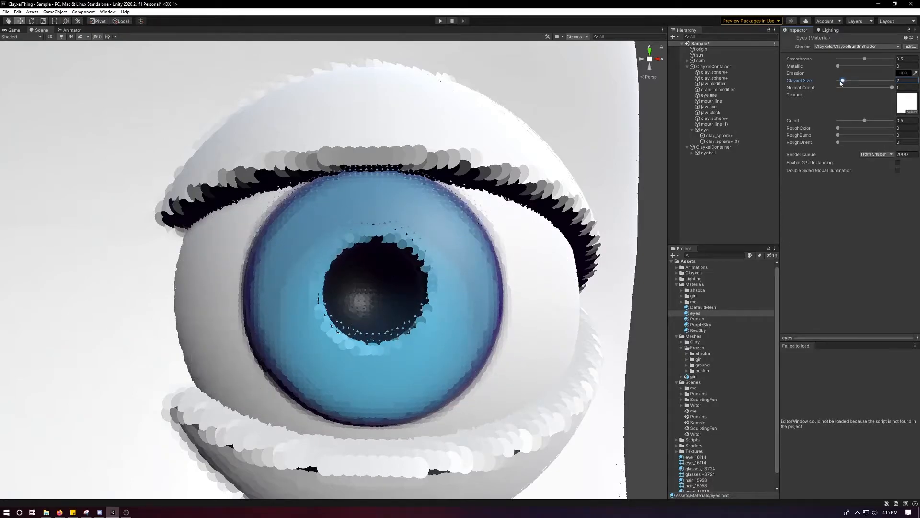
scroll(499, 192, "down", 10)
scroll(444, 226, "up", 4)
left_click_drag(479, 230, 431, 233, "alt")
scroll(479, 234, "up", 5)
left_click_drag(508, 235, 498, 236, "alt")
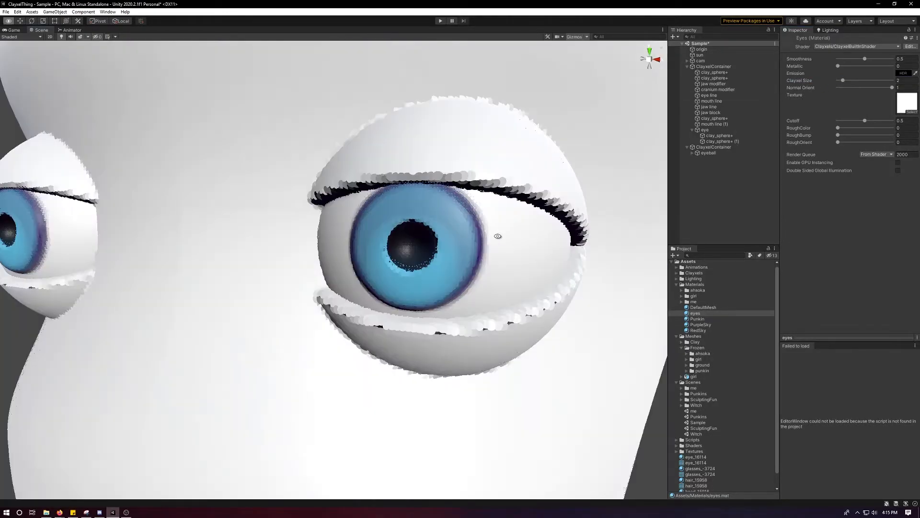
scroll(498, 236, "down", 6)
scroll(447, 226, "up", 8)
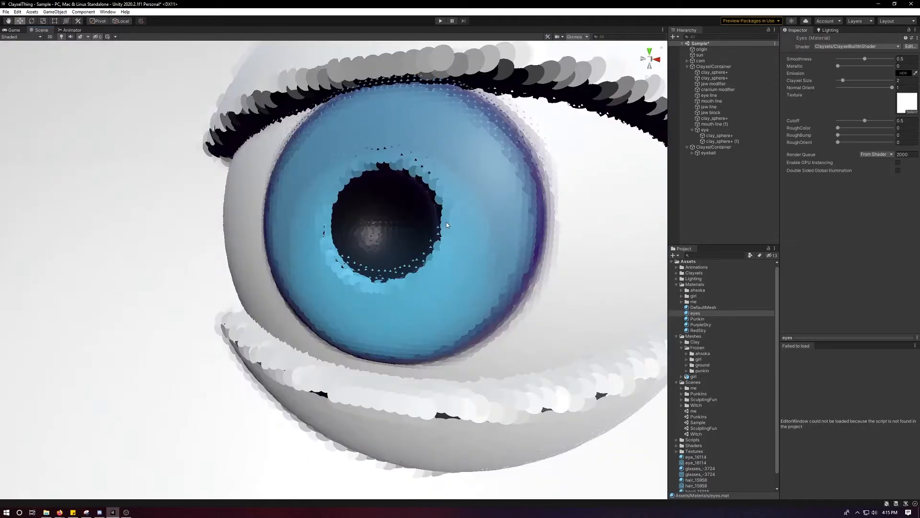
- Raise the eyes material's Smoothness to 0.775, leaving Cutoff at 0.5
left_click_drag(866, 122, 865, 121)
scroll(516, 196, "down", 8)
scroll(390, 201, "down", 7)
scroll(438, 224, "up", 3)
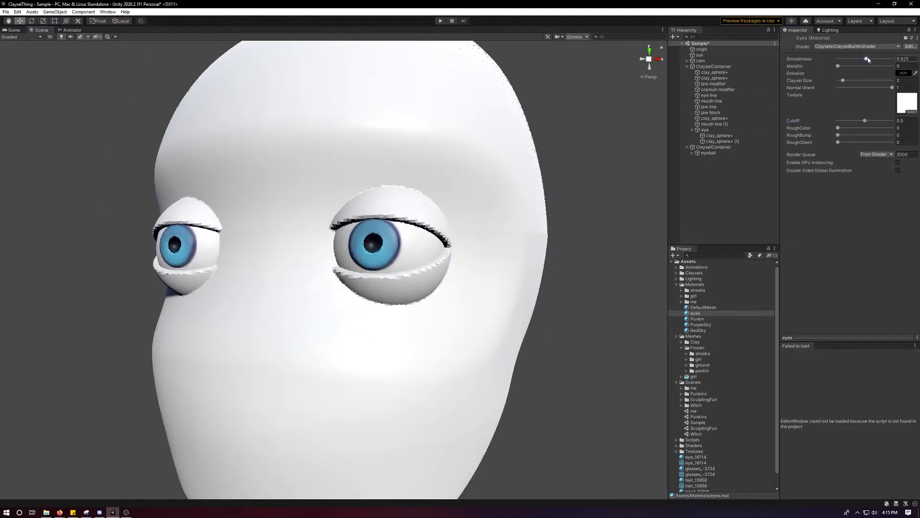
left_click_drag(879, 59, 881, 59)
scroll(491, 127, "down", 5)
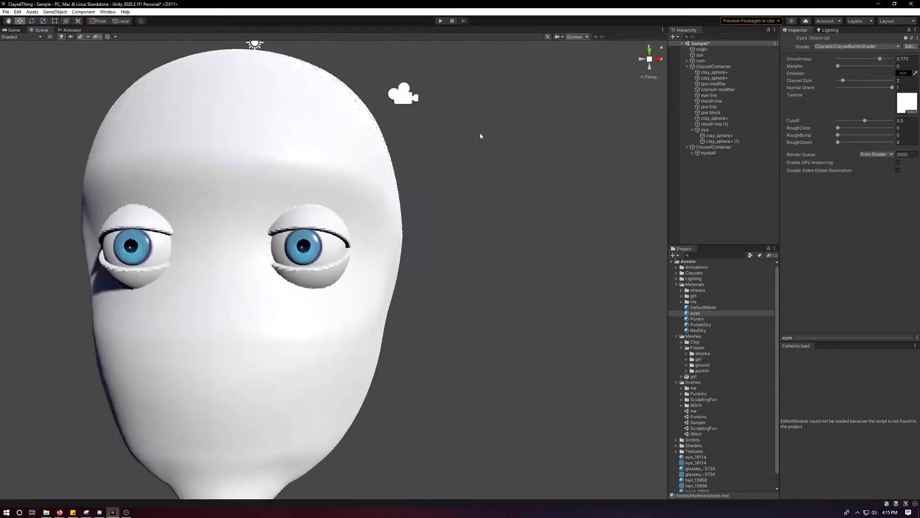
- Try rotating the sun light to change the eye lighting, and undo the rotation
left_click(700, 55)
left_click(702, 49)
left_click(699, 54)
key("e")
mouse_move(330, 96)
left_mouse_down()
mouse_move(334, 89)
mouse_move(308, 98)
mouse_move(322, 96)
left_mouse_up()
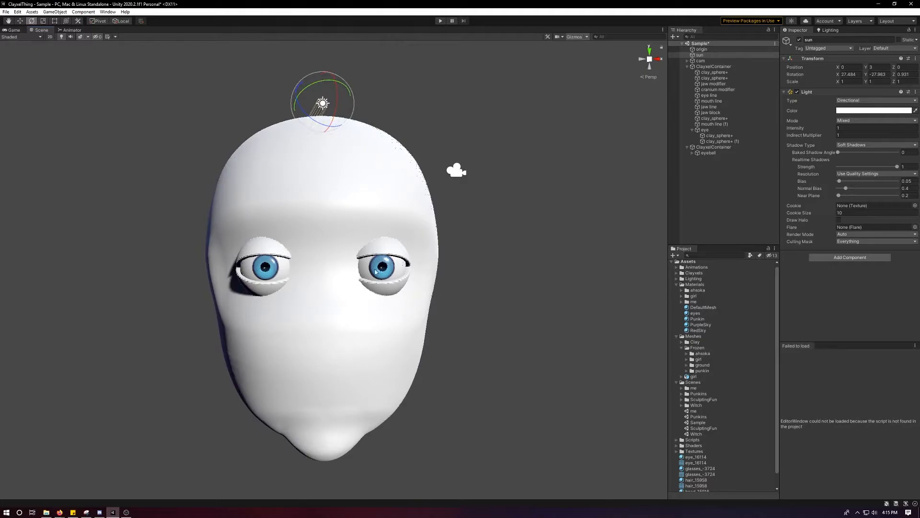
key("ctrl+z")
- Examine the highlights and shading on both eyes from several angles and distances
scroll(451, 257, "up", 6)
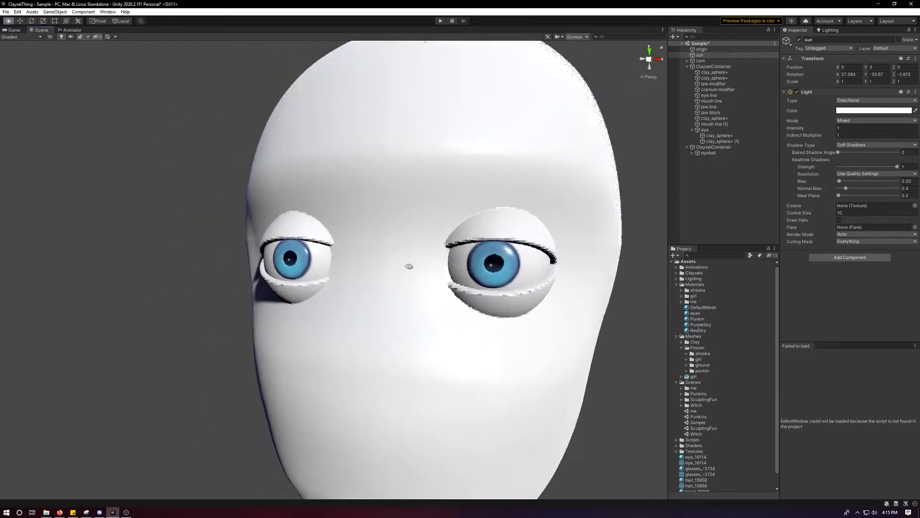
scroll(462, 274, "down", 6)
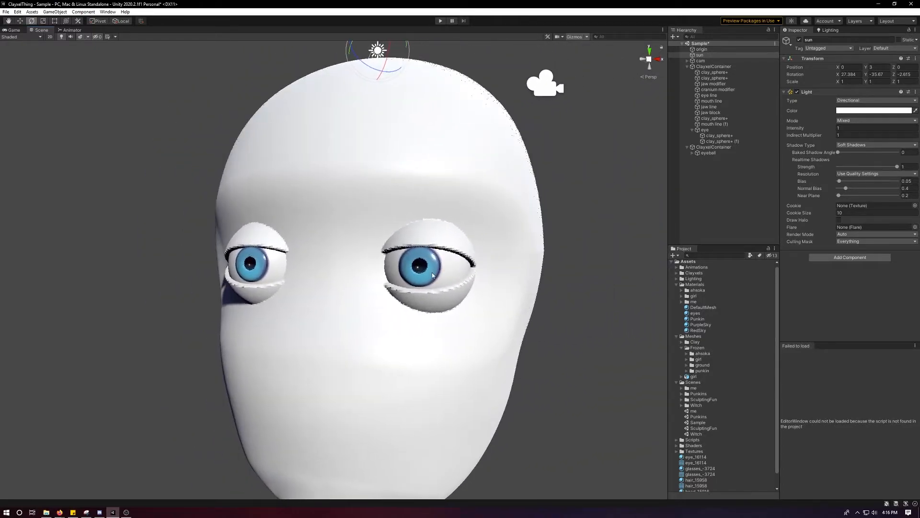
scroll(428, 276, "up", 5)
scroll(600, 259, "down", 3)
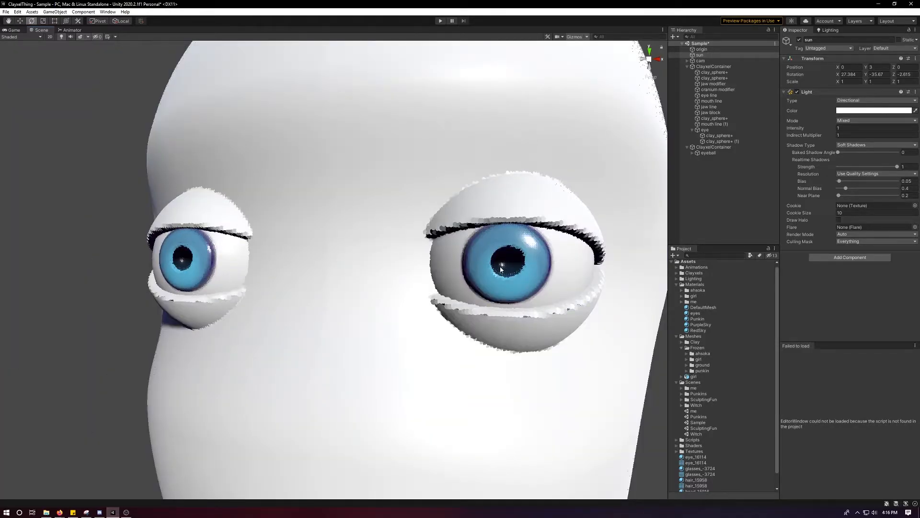
scroll(499, 273, "down", 5)
mouse_move(432, 273)
left_mouse_down("alt")
mouse_move(505, 273)
mouse_move(442, 274)
left_mouse_up("alt")
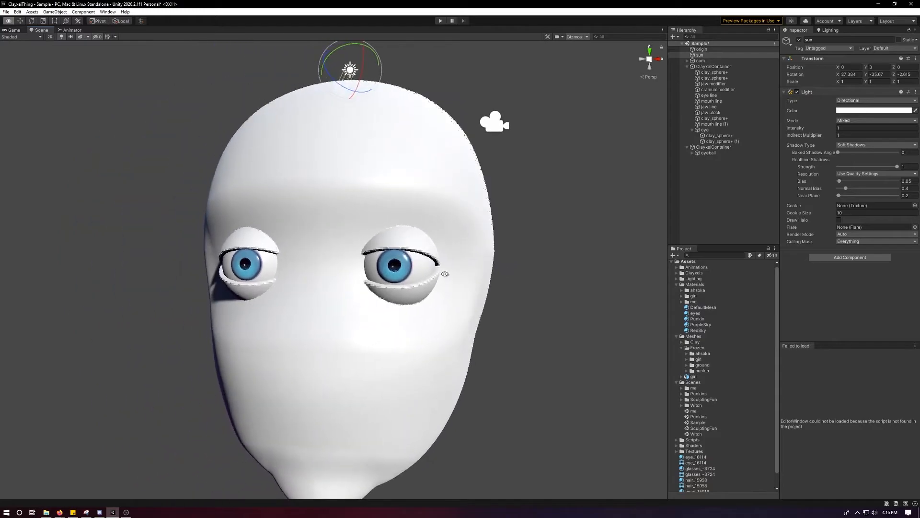
scroll(441, 272, "up", 3)
scroll(440, 272, "up", 2)
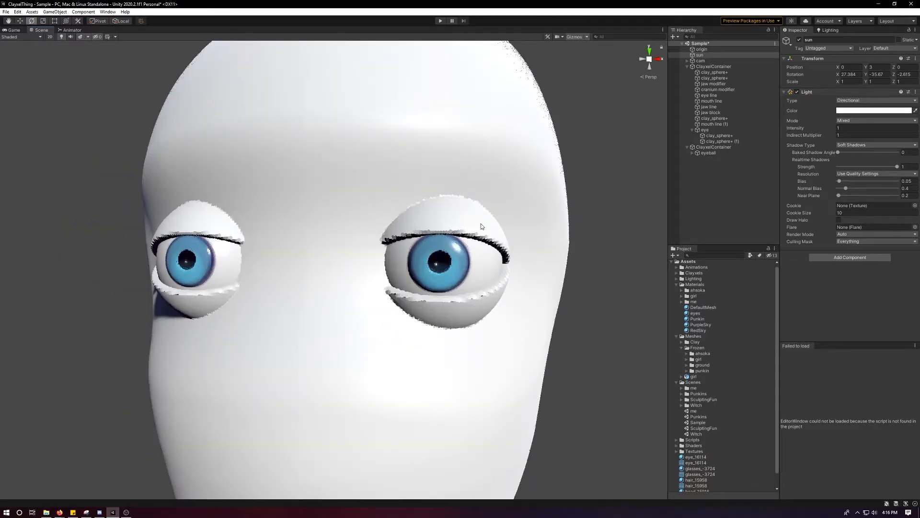
scroll(465, 241, "down", 2)
left_click_drag(465, 241, 495, 273, "alt")
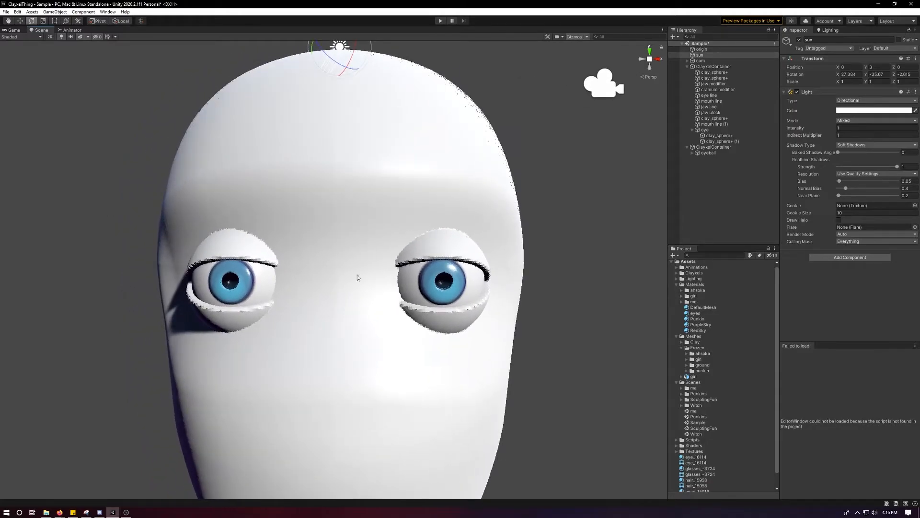
scroll(375, 280, "down", 3)
- Try blending the lower eyelid sphere into the face with a blend of 15.6, and undo it
double_click(722, 141)
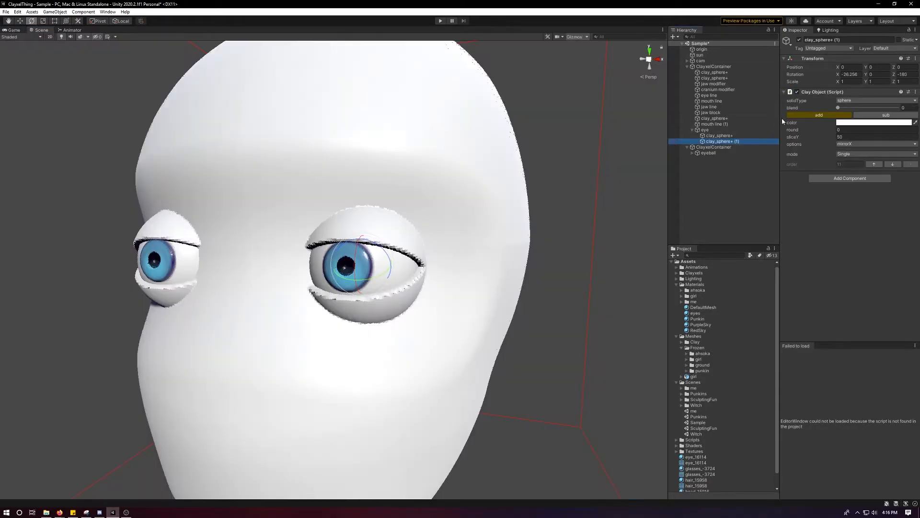
left_click_drag(839, 108, 849, 108)
scroll(486, 280, "up", 5)
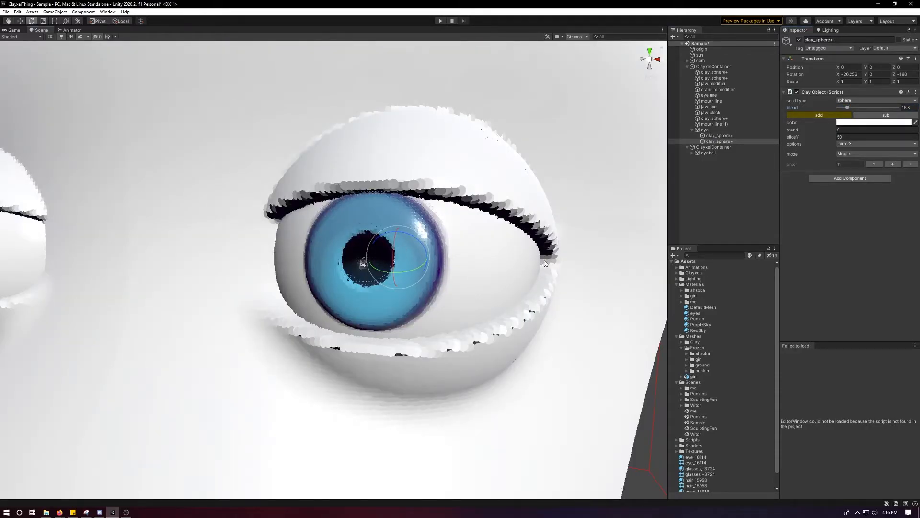
scroll(520, 220, "down", 5)
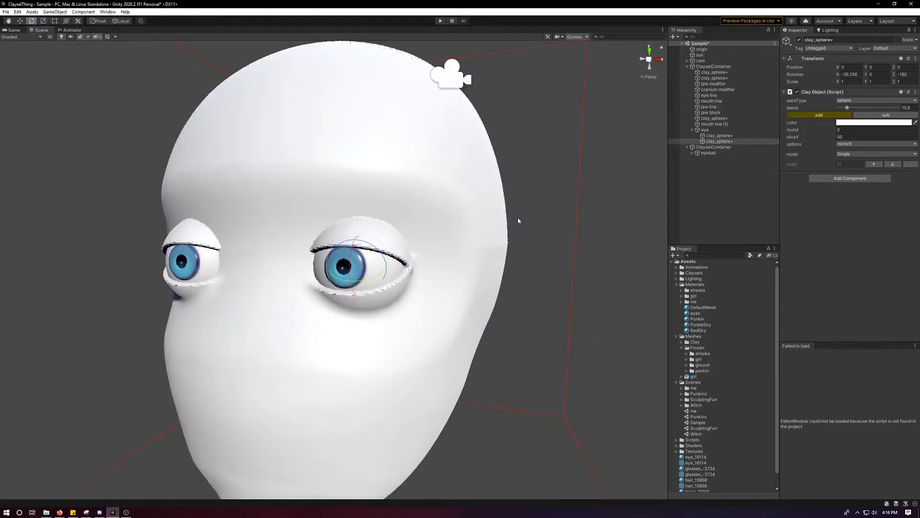
scroll(518, 225, "up", 3)
key("ctrl+z")
scroll(428, 246, "down", 5)
mouse_move(428, 247)
left_mouse_down("alt")
mouse_move(407, 259)
mouse_move(429, 247)
left_mouse_up("alt")
scroll(429, 246, "up", 4)
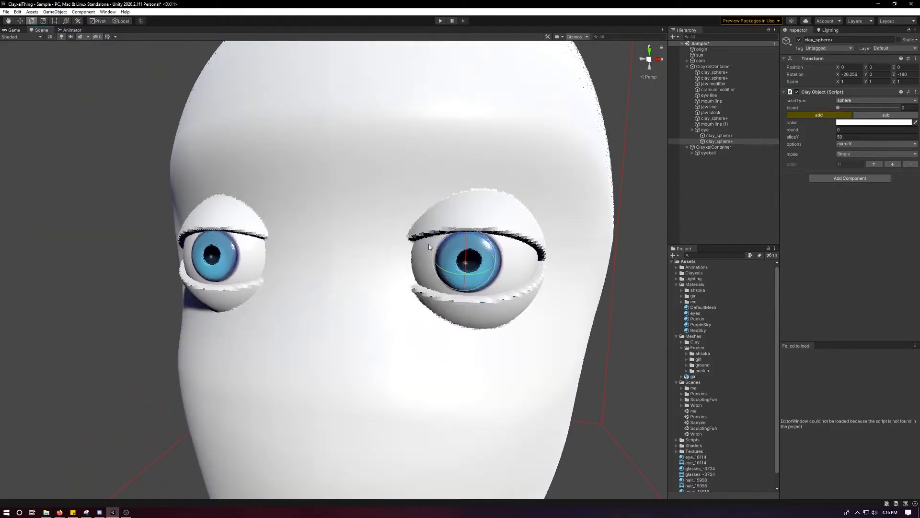
- Try moving the eye line curve to reshape the eye sockets, and undo the moves
left_click(714, 112)
left_click(710, 95)
key("w")
left_click_drag(586, 146, 420, 203, "alt")
left_click_drag(347, 260, 471, 224)
key("ctrl+z")
mouse_move(359, 267)
left_mouse_down("alt")
mouse_move(333, 261)
mouse_move(351, 269)
left_mouse_up("alt")
left_click_drag(390, 259, 240, 240, "alt")
scroll(378, 250, "down", 8)
left_click_drag(378, 250, 479, 218, "alt")
key("ctrl+z")
scroll(508, 215, "up", 6)
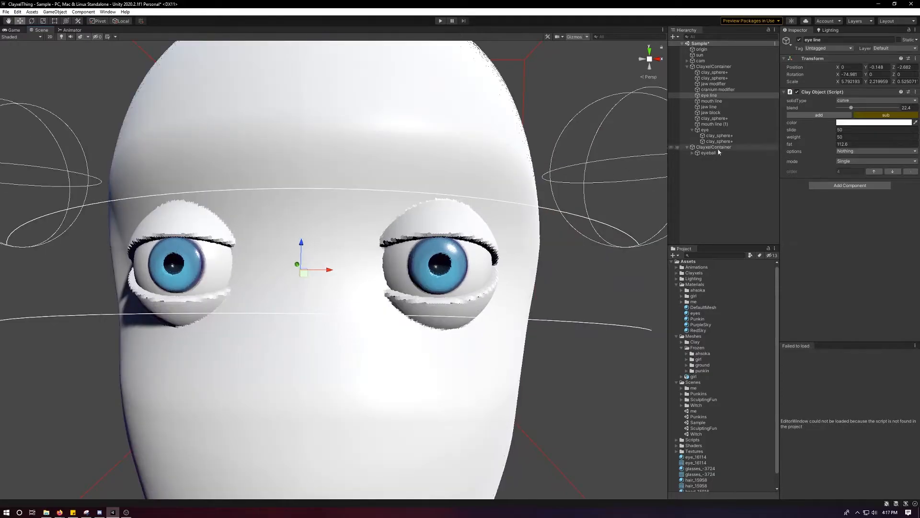
- Duplicate the upper eyelid sphere in the eye group and set the copy's sliceY to 0
left_click(706, 130)
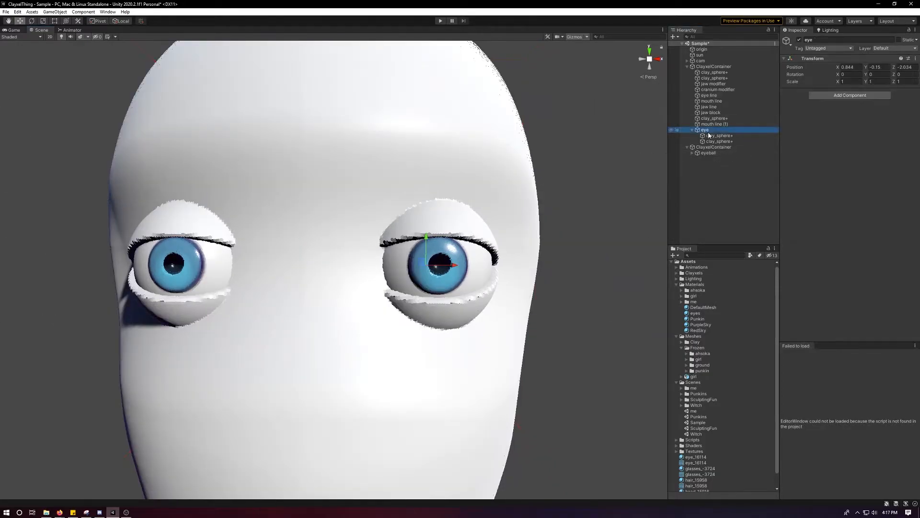
left_click(719, 136)
key("ctrl+d")
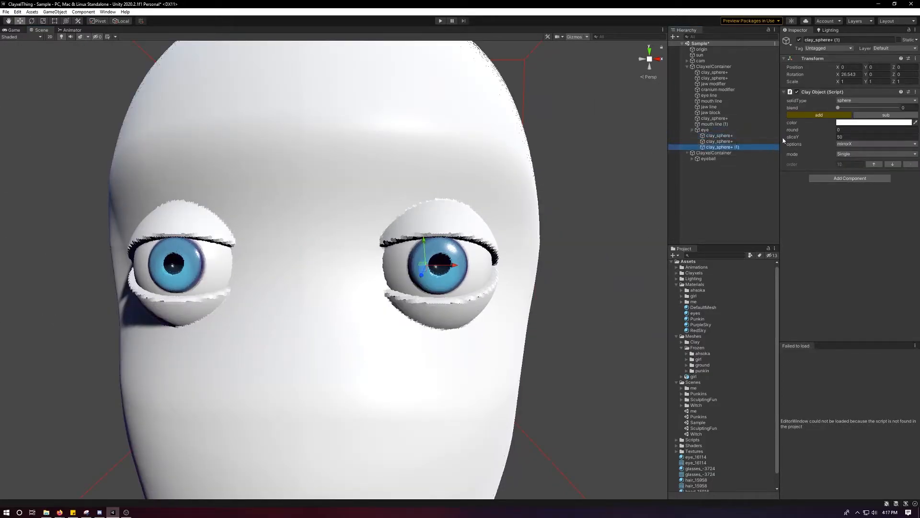
left_click(844, 138)
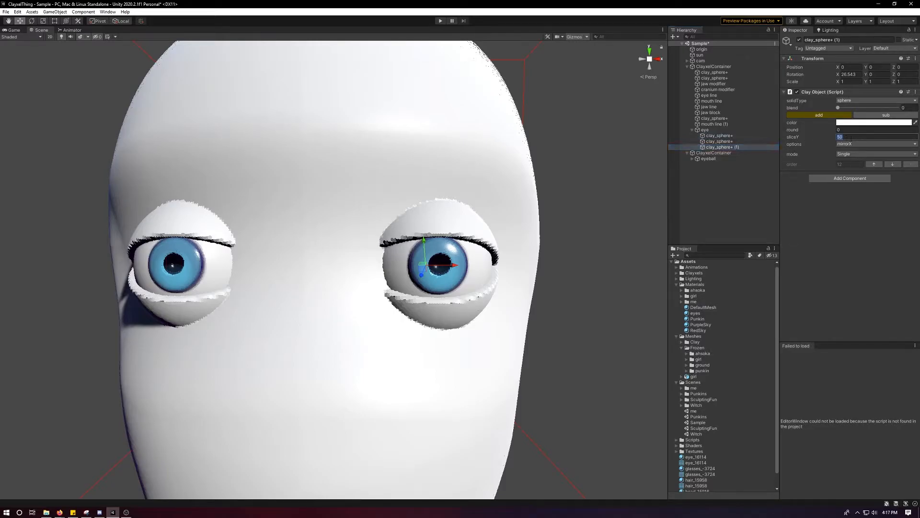
type("0")
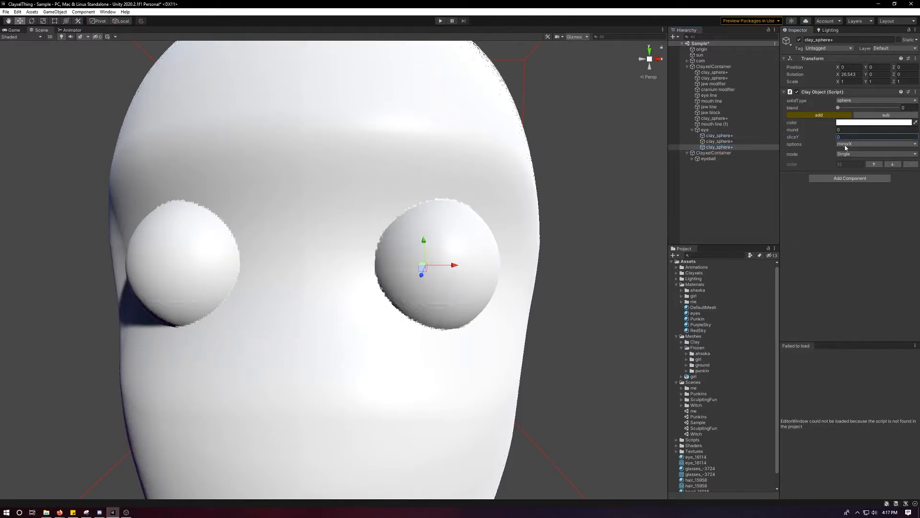
- Make the copied sphere subtractive and order it before both eyelid spheres in the eye group
left_click(886, 115)
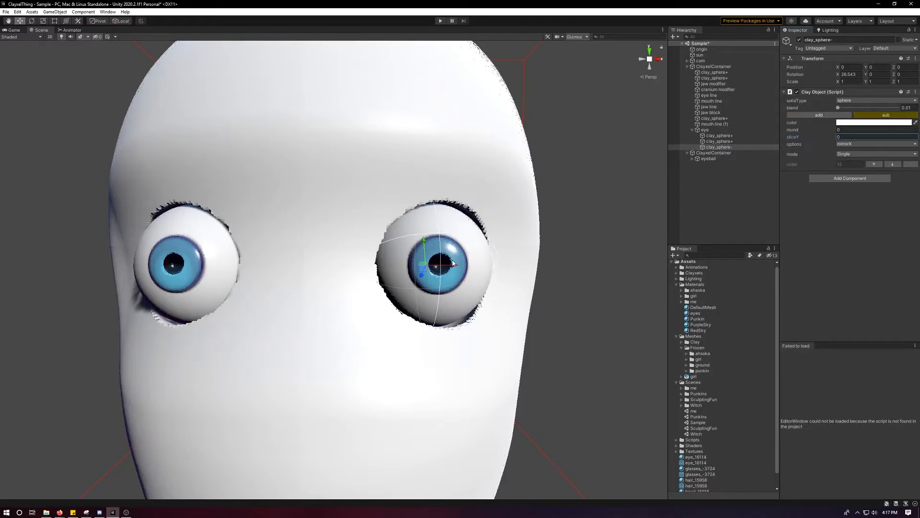
left_click_drag(713, 148, 718, 133)
key("ctrl+z")
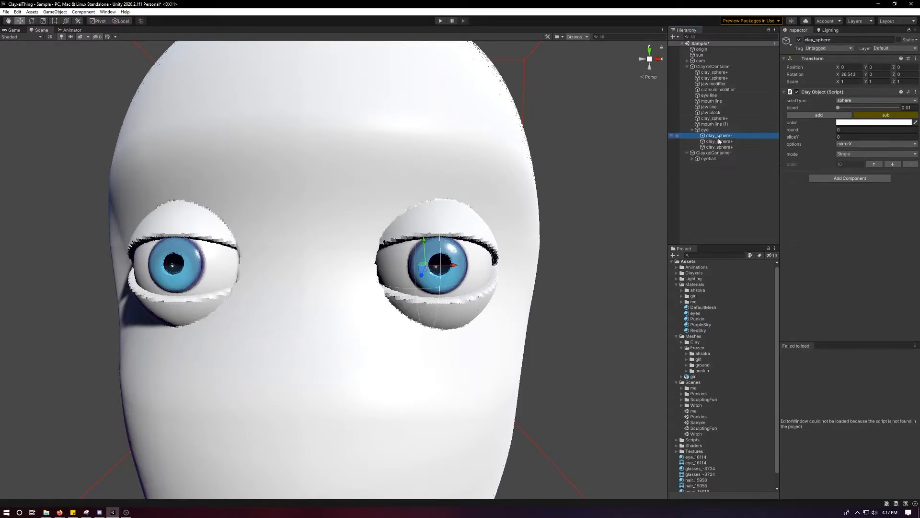
- Shift the subtractive sphere toward the nose and set its blend to 36.4
left_click_drag(443, 265, 405, 264)
left_click_drag(838, 108, 859, 108)
left_click_drag(501, 220, 464, 228, "alt")
- Scale the subtractive sphere uniformly to about 0.808 and adjust its X position to about -0.17
key("r")
left_click_drag(426, 251, 418, 259)
left_click_drag(484, 254, 512, 254)
left_click_drag(508, 252, 453, 283, "alt")
scroll(512, 233, "down", 4)
left_click_drag(498, 244, 485, 244)
- Reset the subtractive sphere's X rotation to 0, then reposition it to about -0.219, 0.041, -0.317 at a uniform scale of about 0.703
left_click_drag(484, 245, 534, 250, "alt")
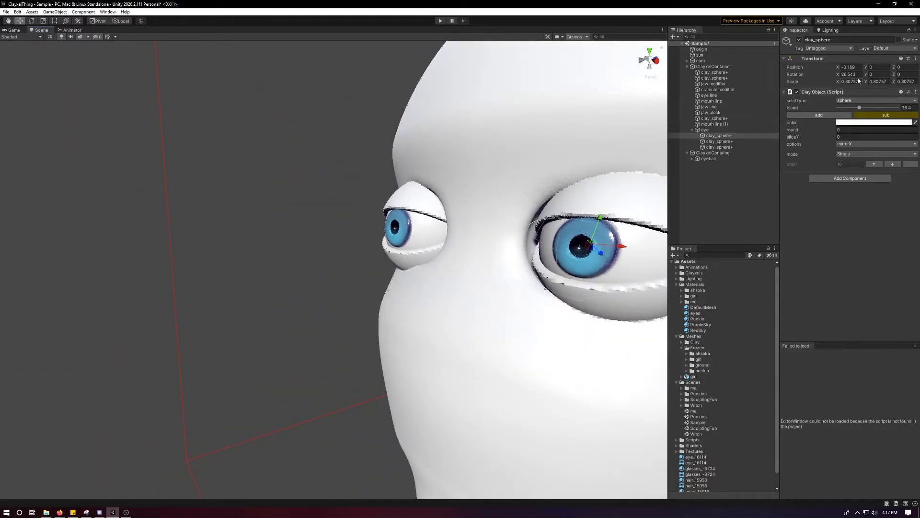
type("0")
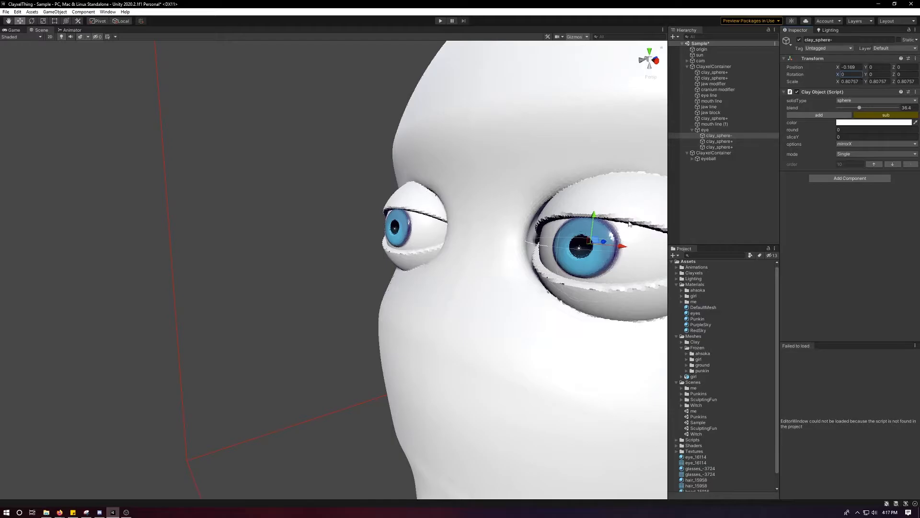
left_click_drag(603, 246, 529, 249)
key("r")
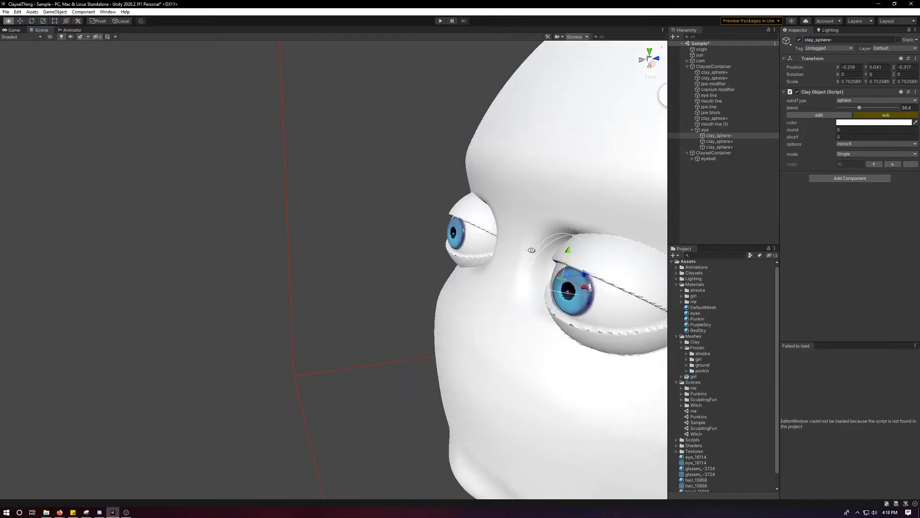
- Scale the subtractive sphere uniformly to about 0.569 and move it to about -0.238, 0.03, -0.317
middle_click_drag(528, 250, 434, 228)
key("r")
mouse_move(439, 244)
left_mouse_down()
mouse_move(482, 219)
mouse_move(465, 222)
mouse_move(440, 204)
mouse_move(438, 228)
left_mouse_up()
key("w")
key("r")
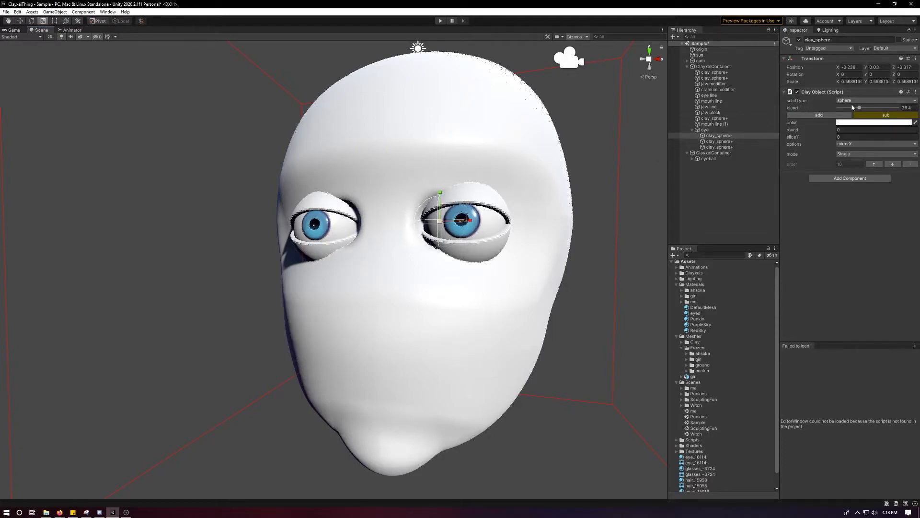
- Set the subtractive sphere's blend to 94 and move it to about -0.269, 0.03, -0.173 at the inner eye corner
left_click_drag(863, 109, 895, 107)
left_click_drag(556, 202, 393, 234, "alt")
left_click_drag(475, 234, 481, 230)
left_click_drag(403, 234, 522, 188, "alt")
left_click_drag(463, 223, 544, 172)
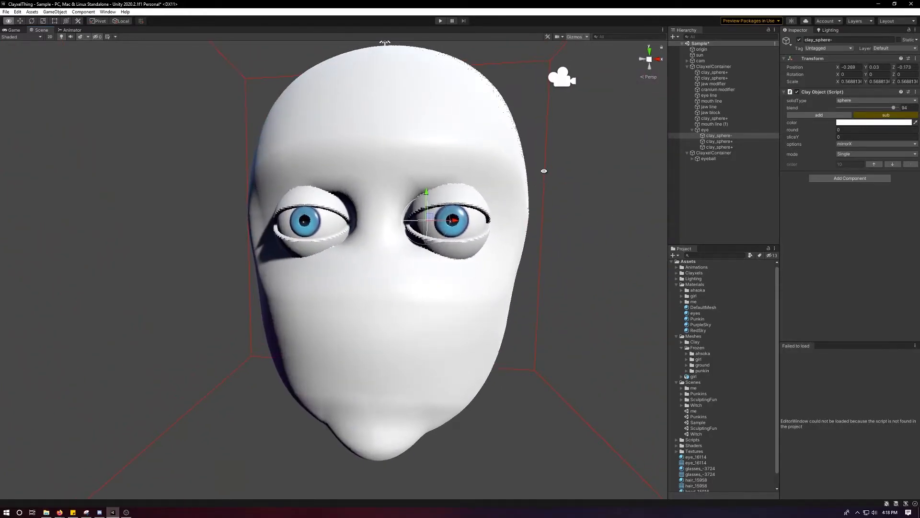
scroll(514, 224, "up", 5)
left_click_drag(514, 225, 443, 261, "alt")
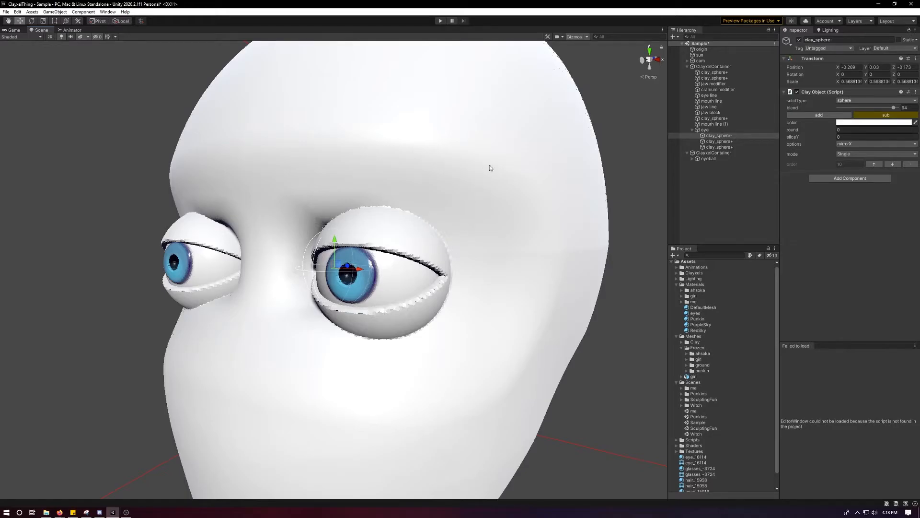
left_click(719, 141)
key("Down")
key("Up")
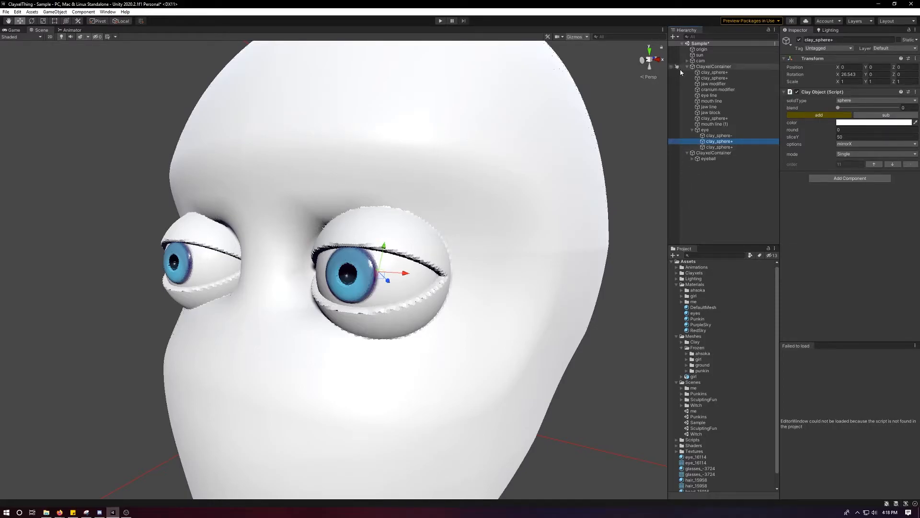
left_click_drag(491, 145, 516, 157, "alt")
left_click(705, 129)
left_click(711, 142)
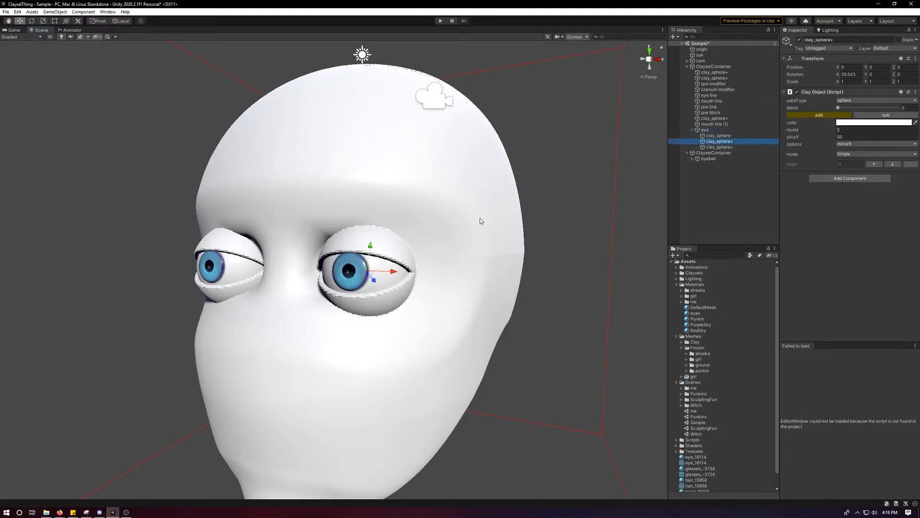
scroll(562, 194, "up", 3)
- Duplicate the subtractive sphere in the eye group, make the copy additive, and set its blend to 0
left_click(727, 136)
key("ctrl+d")
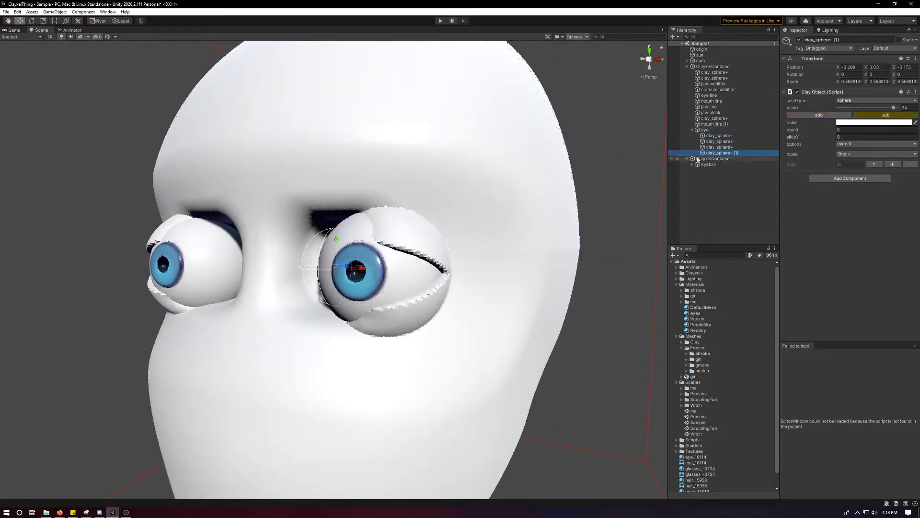
left_click(848, 116)
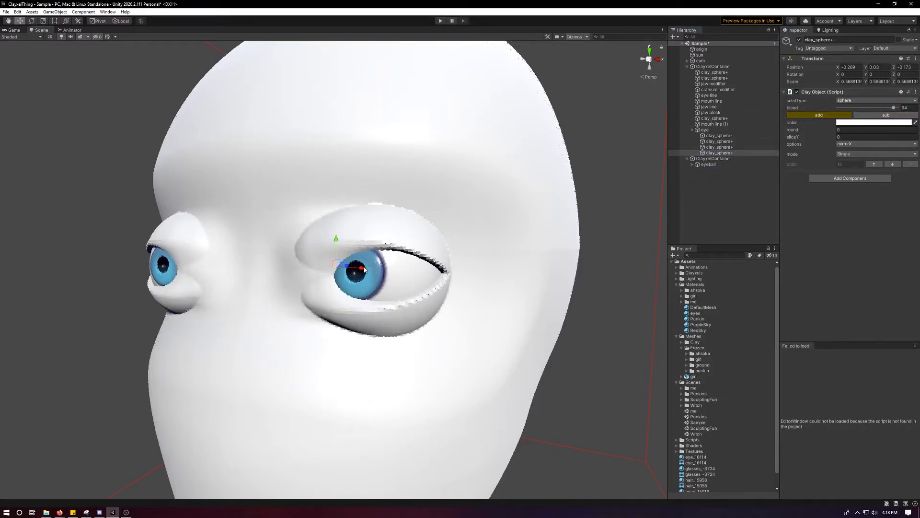
left_click_drag(875, 108, 736, 110)
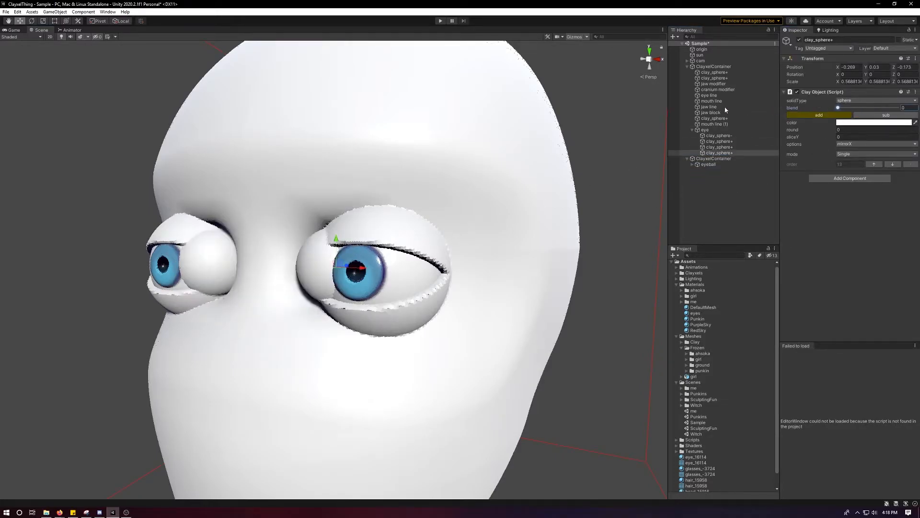
- Place the additive sphere above the eyelid at about 0.217, 0.409, 0.018, rotated about -13.5, -30.3, -23.4, with its X scale widened to about 0.966
left_click_drag(342, 263, 444, 228)
key("r")
key("e")
left_click_drag(489, 194, 467, 188, "alt")
key("w")
key("e")
key("w")
mouse_move(839, 111)
left_mouse_down()
mouse_move(853, 109)
mouse_move(835, 107)
left_mouse_up()
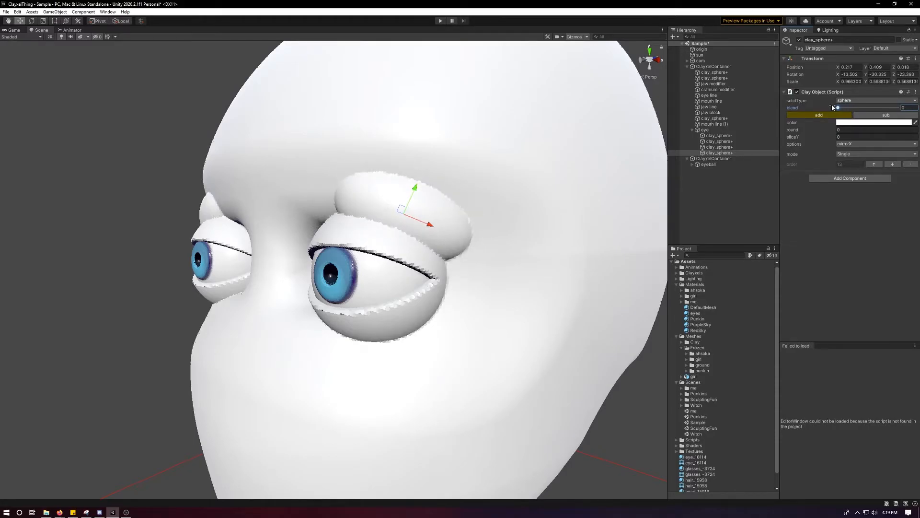
- Order the additive brow sphere before both eyelid spheres and set its blend to 30.9
left_click_drag(582, 119, 620, 133, "alt")
left_click_drag(716, 155, 723, 141)
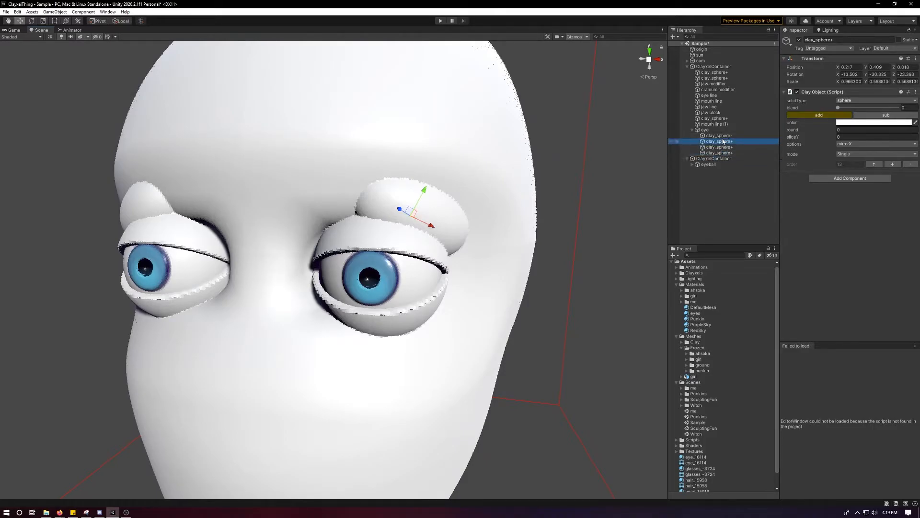
left_click_drag(839, 107, 857, 109)
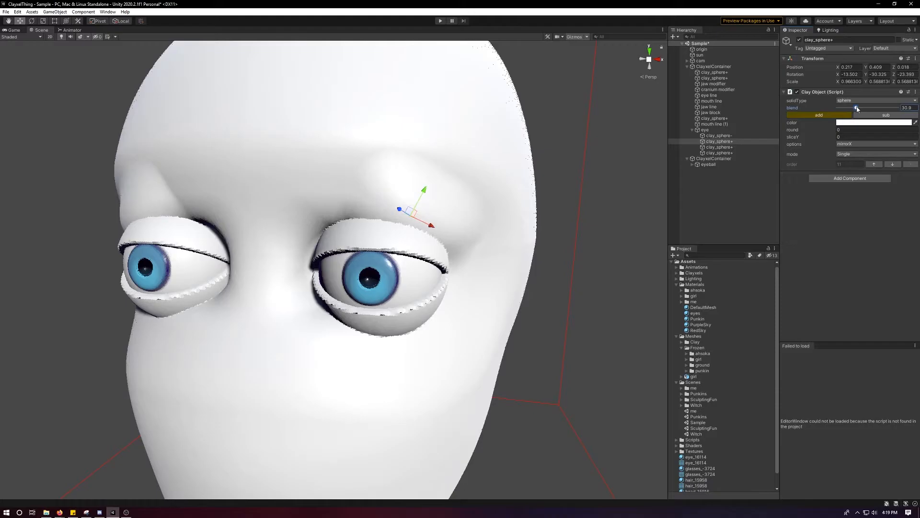
- Adjust the position and scale of the blended brow sphere above the eyelid
left_click_drag(424, 191, 355, 222)
left_click_drag(408, 236, 484, 237, "alt")
left_click_drag(404, 221, 503, 178)
key("r")
key("w")
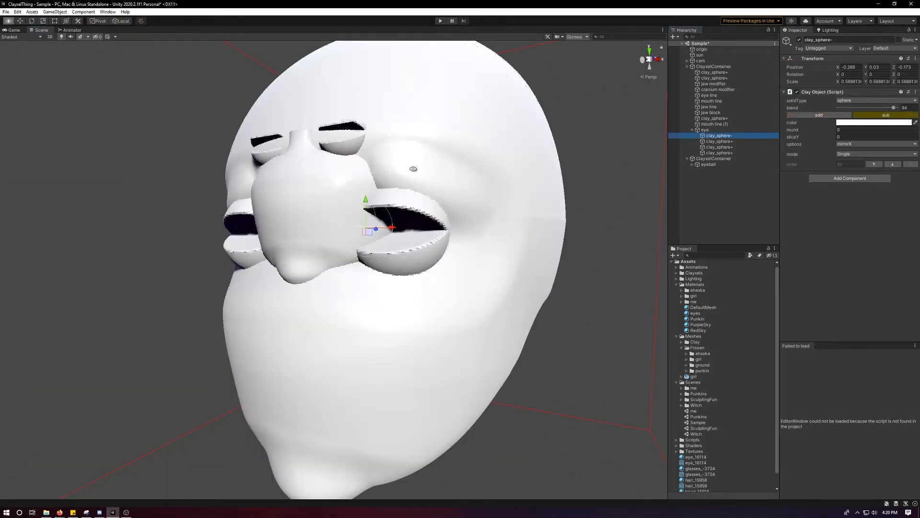
- Reload all clayxels from the head container's global configuration to repair the distorted display
left_click_drag(413, 169, 388, 195, "alt")
scroll(388, 195, "down", 4)
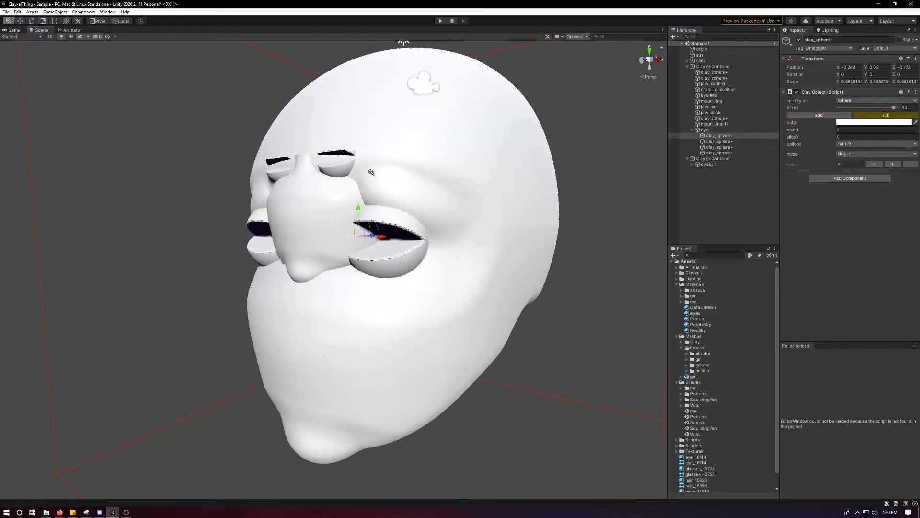
scroll(372, 172, "up", 3)
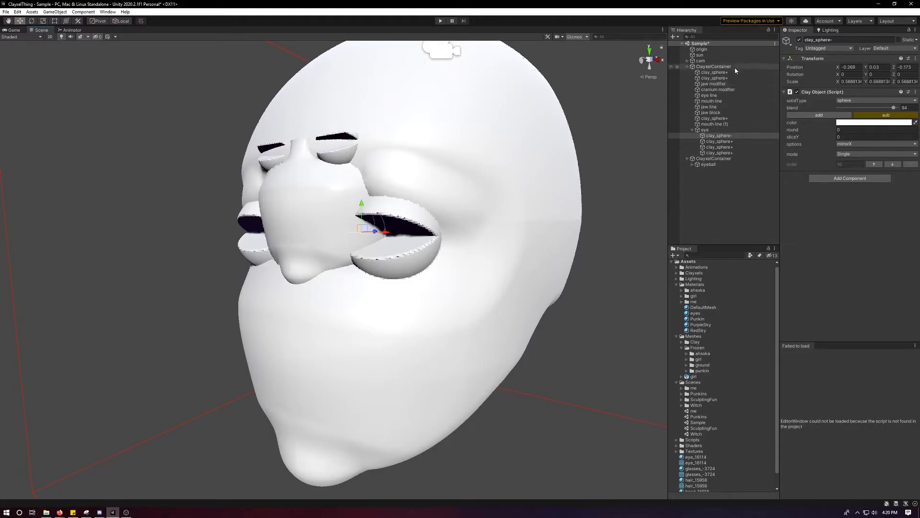
left_click(713, 67)
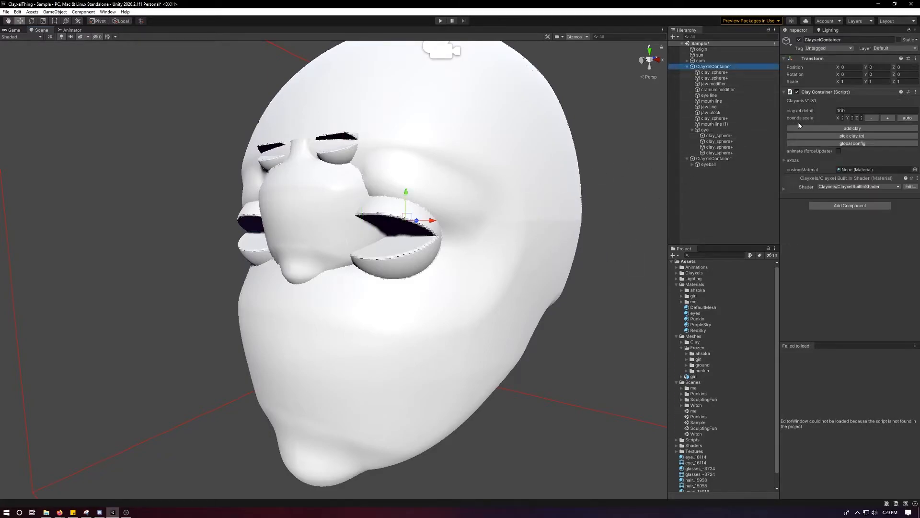
left_click(864, 145)
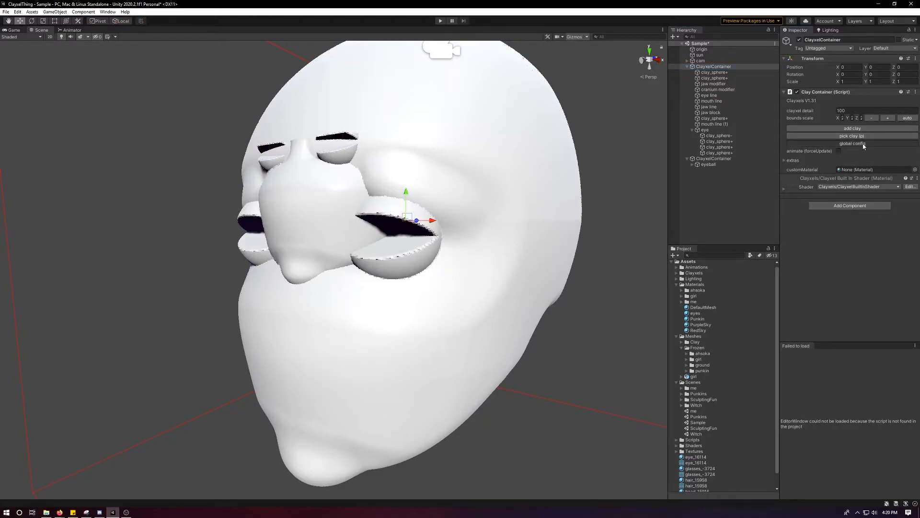
left_click(597, 219)
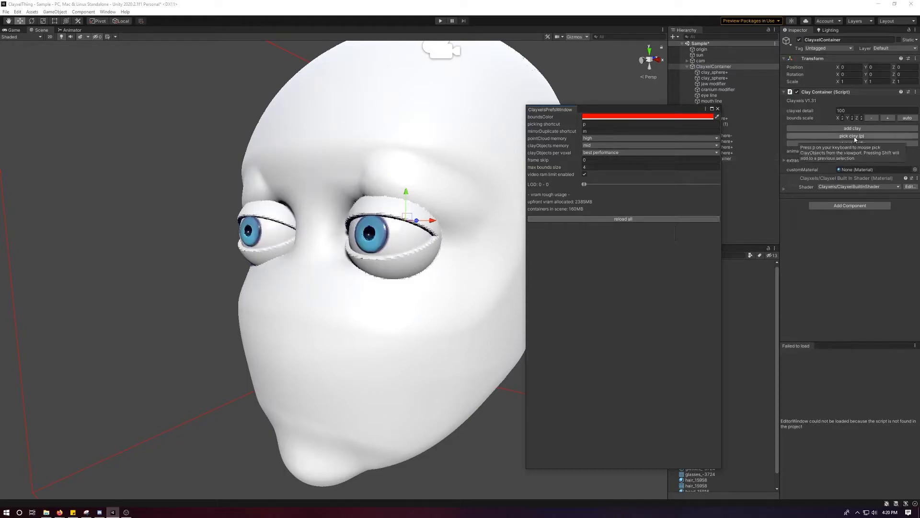
left_click(718, 109)
- Set the head container's clayxel detail to 70 and check the eyelids up close
left_click(856, 110)
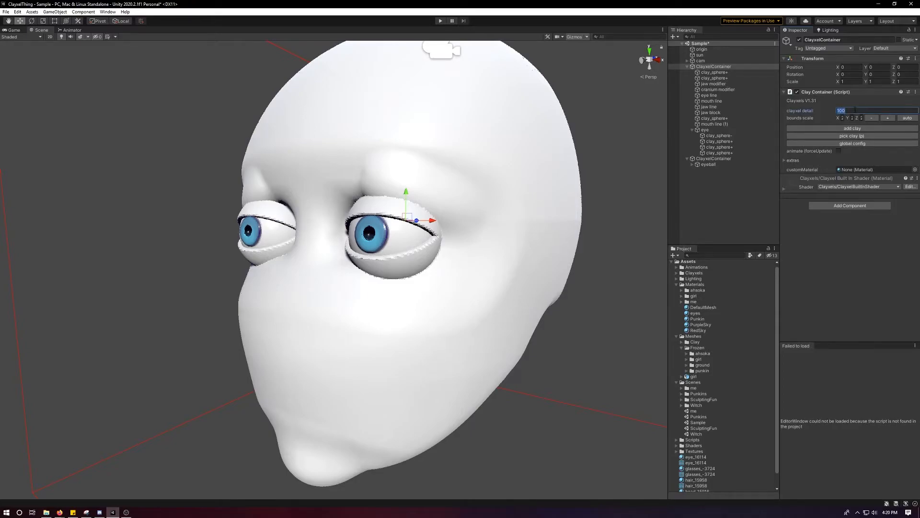
type("70")
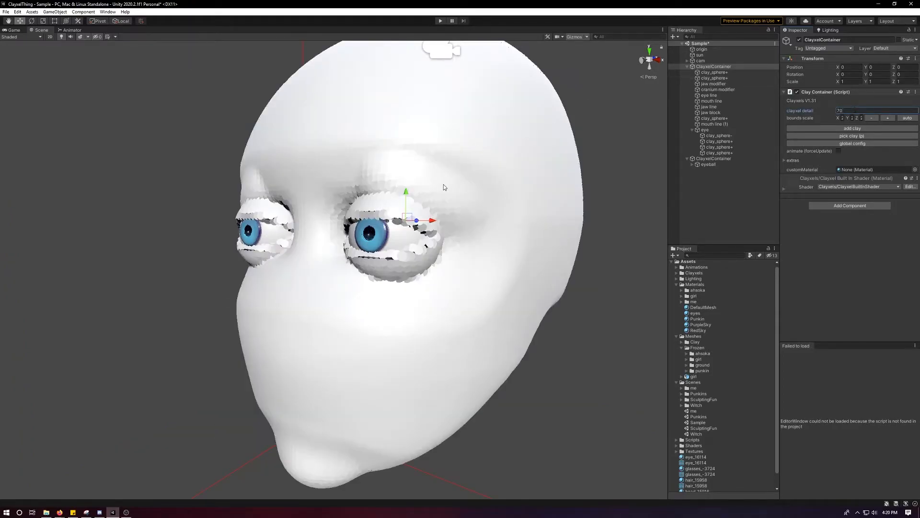
scroll(449, 187, "up", 3)
middle_click_drag(450, 197, 401, 254)
left_click_drag(422, 243, 482, 193, "alt")
mouse_move(482, 193)
right_mouse_down("alt")
mouse_move(454, 137)
mouse_move(490, 191)
mouse_move(484, 211)
right_mouse_up("alt")
mouse_move(484, 212)
left_mouse_down("alt")
mouse_move(518, 186)
mouse_move(479, 208)
left_mouse_up("alt")
scroll(532, 196, "down", 3)
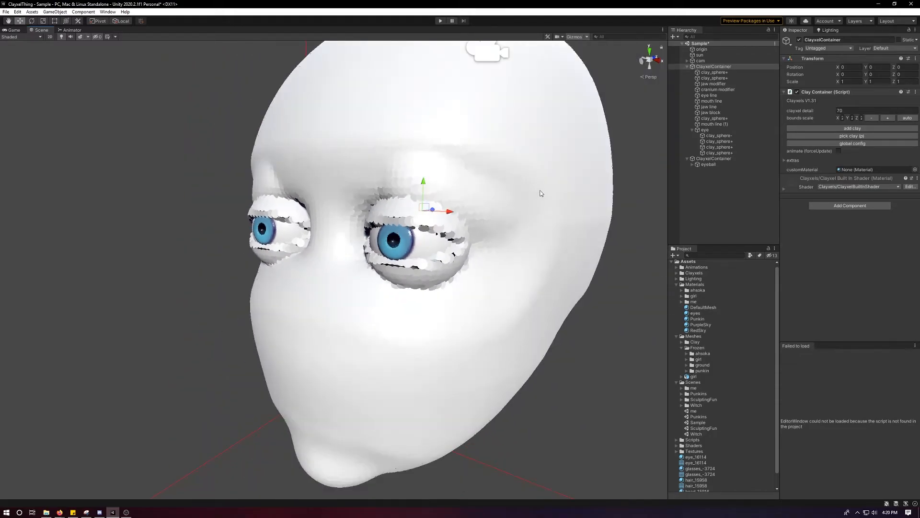
- Expand the extra settings of the container holding the eyeball and rename that container eyeballs
left_click(714, 159)
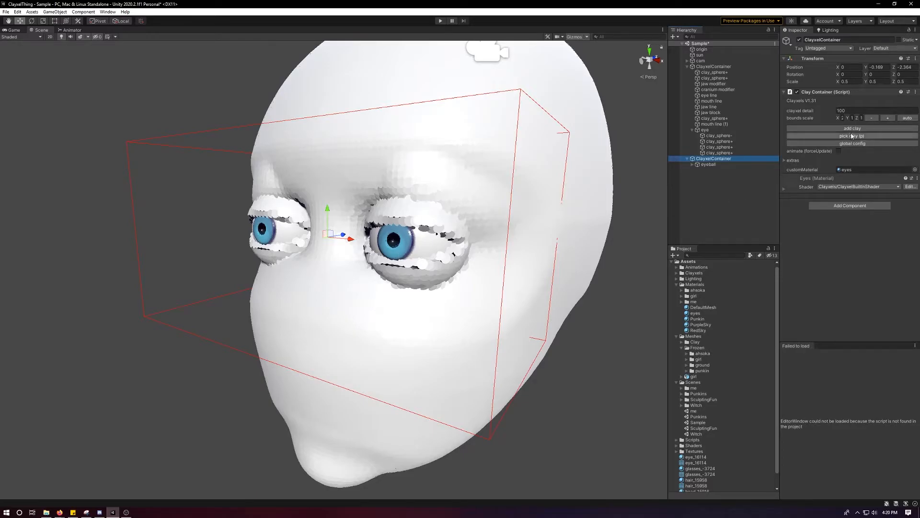
left_click(787, 161)
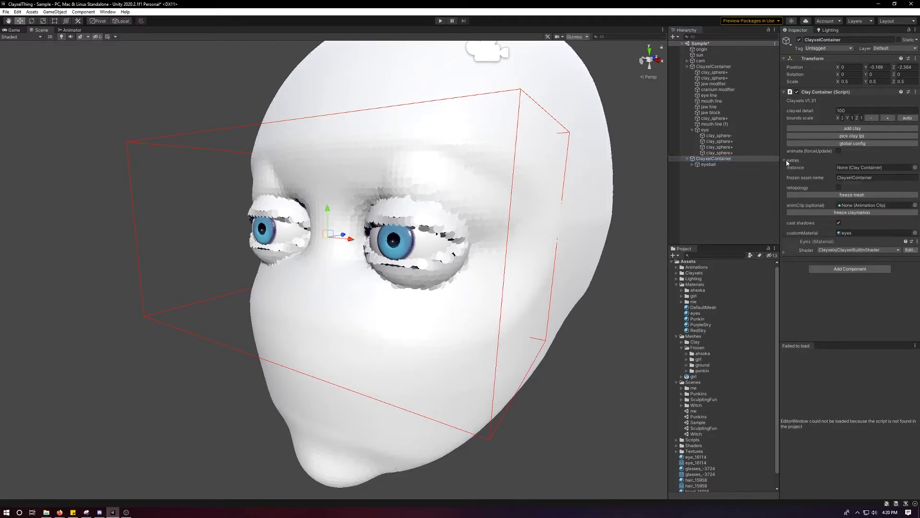
left_click(848, 177)
left_click(729, 160)
left_click(731, 158)
type("eyeballs")
key("Return")
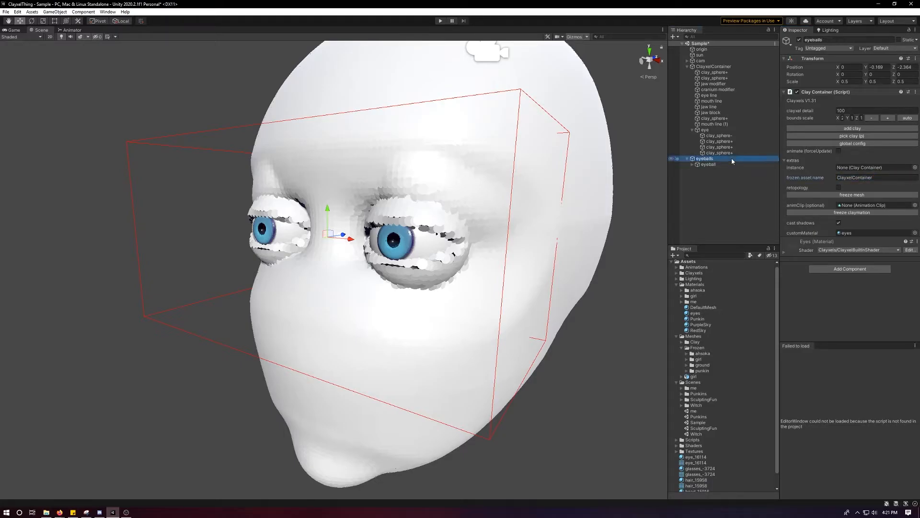
- Set the frozen asset name to eyeballs and freeze the container into a mesh
left_click(860, 178)
type("e")
left_click(847, 197)
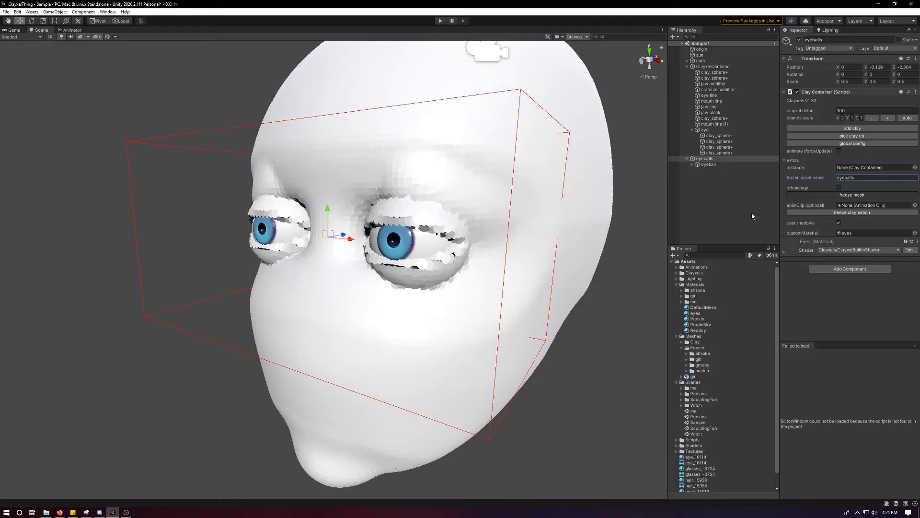
scroll(733, 351, "down", 2)
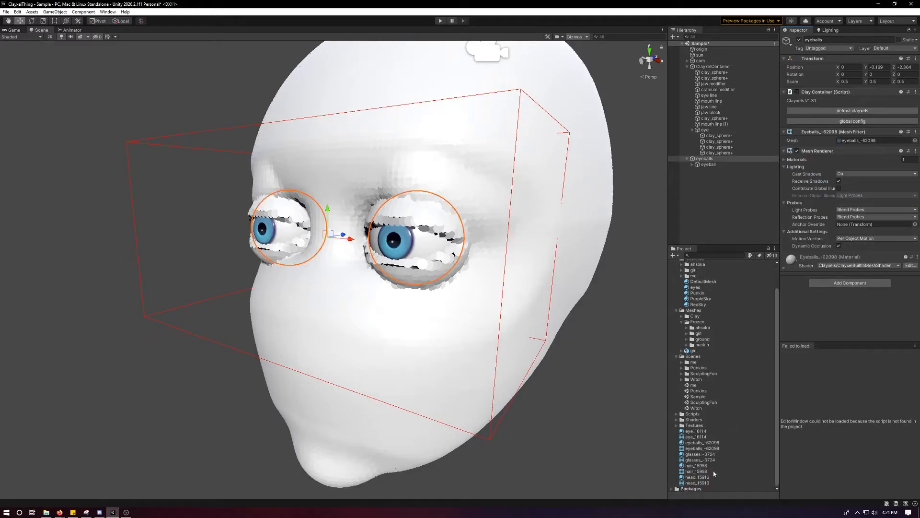
- Examine the frozen eyeballs up close and in wireframe display, and return the scene to shaded display
right_click_drag(472, 252, 367, 256, "alt")
scroll(464, 324, "down", 5, "alt")
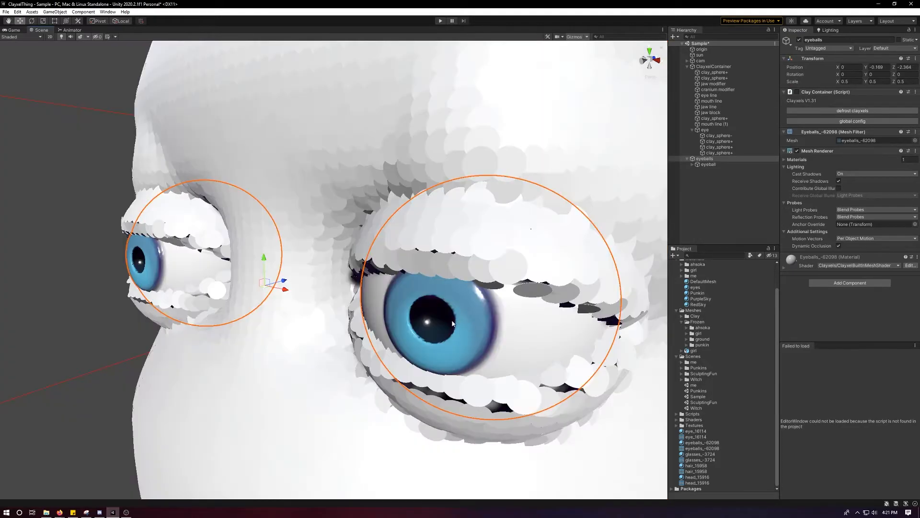
scroll(459, 323, "up", 4)
left_click(22, 37)
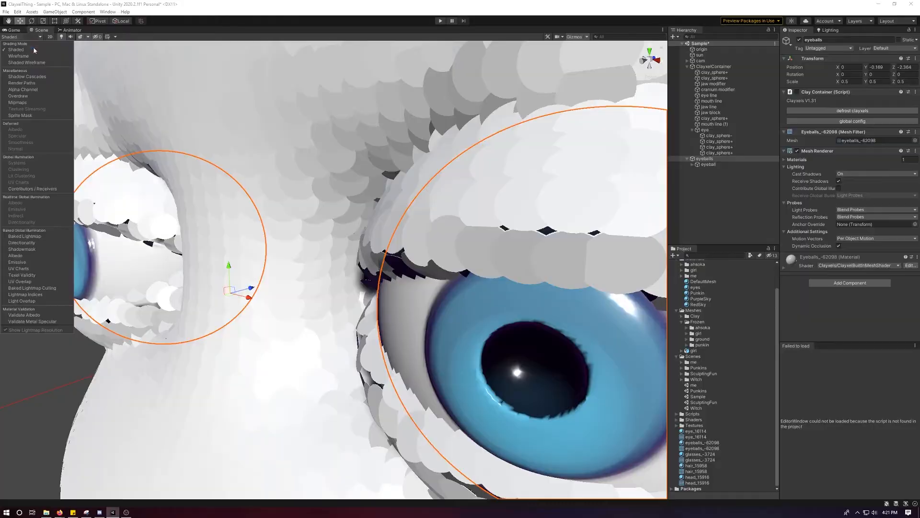
left_click(18, 56)
mouse_move(354, 211)
left_mouse_down("alt")
mouse_move(263, 145)
mouse_move(384, 208)
mouse_move(434, 206)
mouse_move(302, 164)
mouse_move(329, 170)
mouse_move(277, 95)
left_mouse_up("alt")
left_click(25, 37)
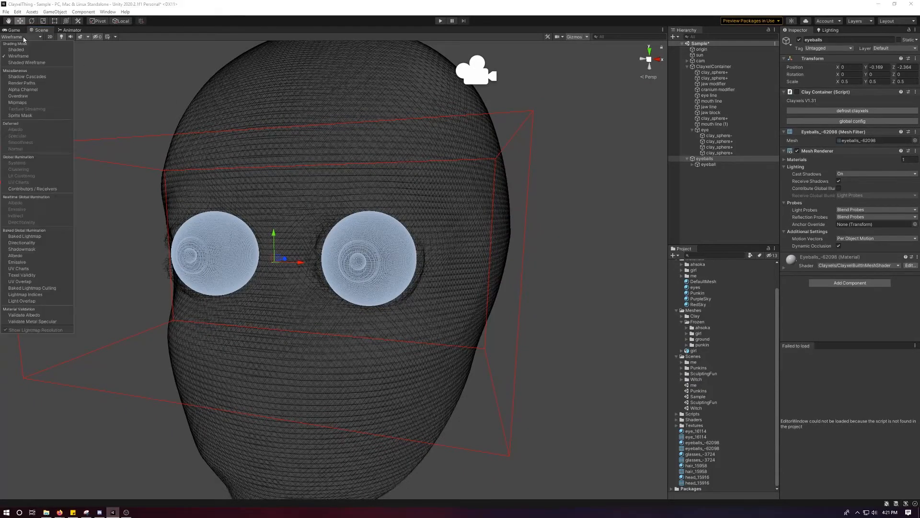
left_click(28, 50)
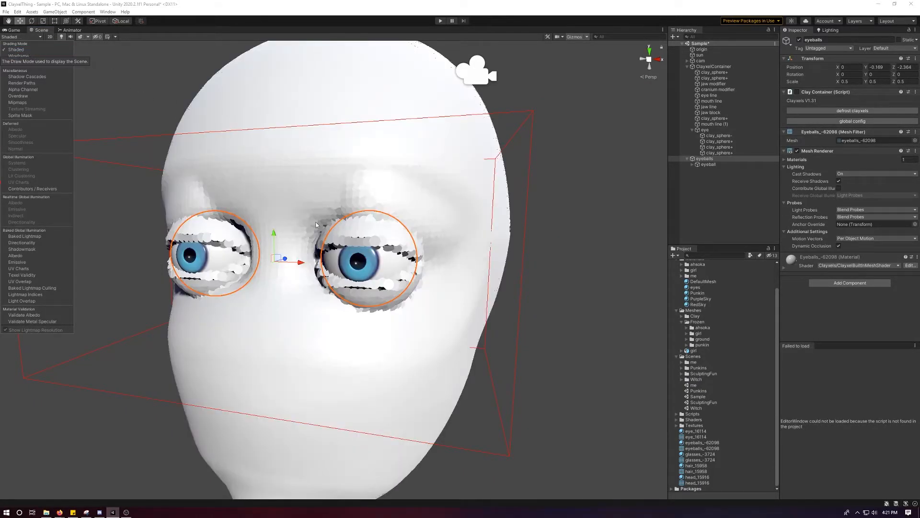
- Compare the frozen eyeballs with the unfrozen head and examine the head container's clay settings
left_click(698, 202)
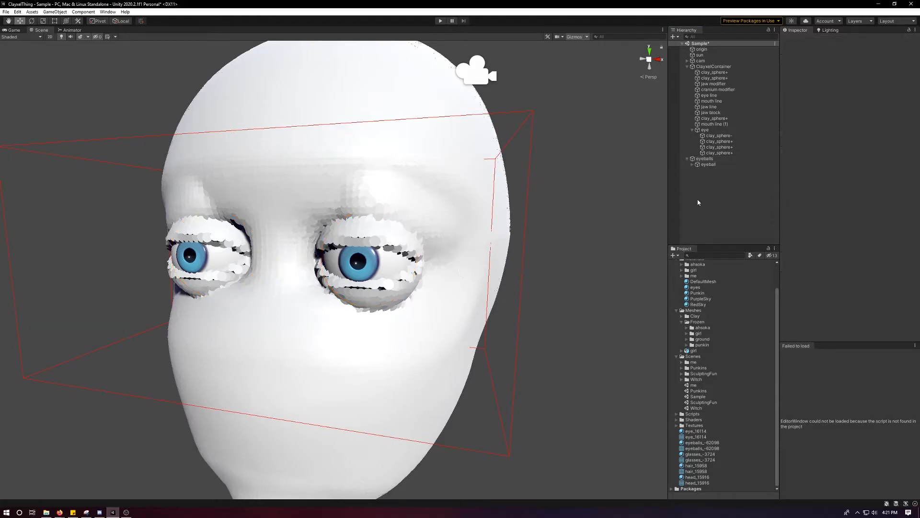
left_click(704, 160)
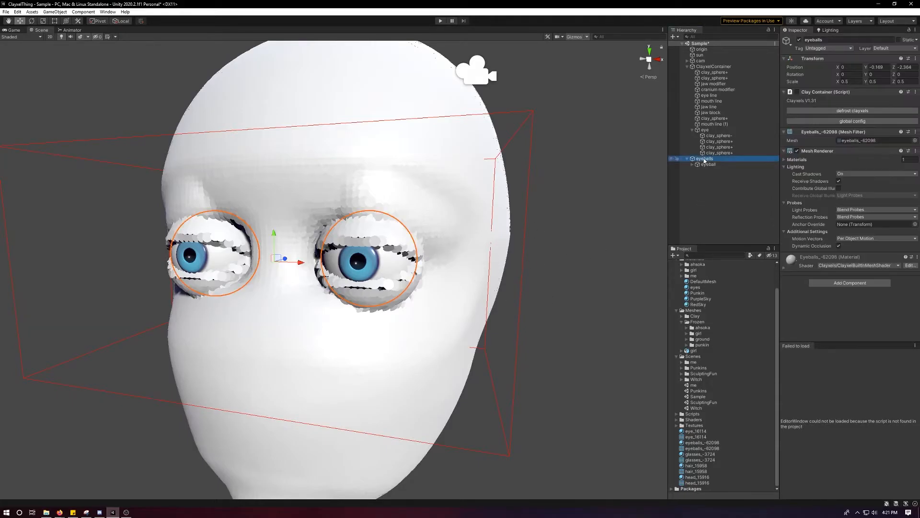
left_click(583, 178)
scroll(529, 152, "down", 8)
left_click_drag(524, 162, 492, 175, "alt")
left_click(703, 101)
left_click(710, 72)
left_click(711, 67)
scroll(454, 245, "up", 6)
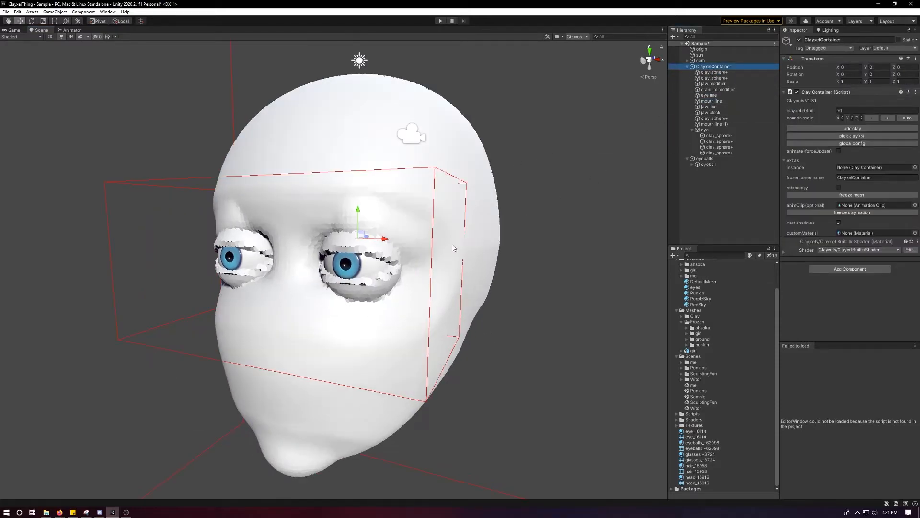
scroll(474, 235, "down", 2)
middle_click_drag(474, 235, 458, 253)
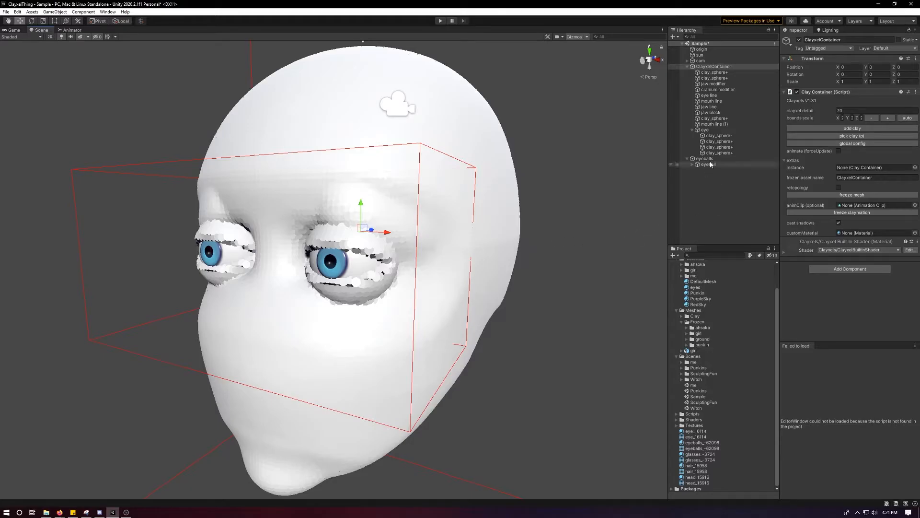
- Examine the frozen eyeballs container and compare the eyeballs material and mesh assets it generated in the project
left_click(736, 159)
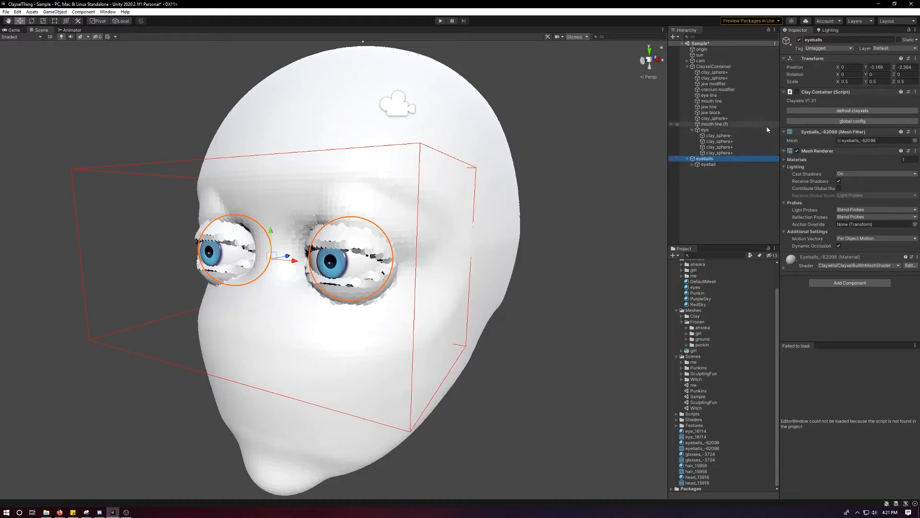
middle_click_drag(524, 308, 520, 272)
left_click(712, 443)
left_click(710, 455)
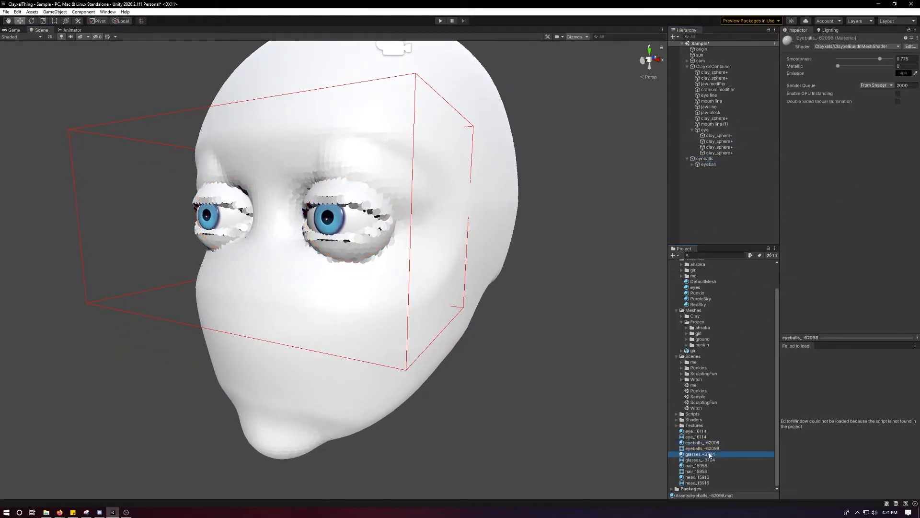
left_click(711, 449)
left_click(711, 443)
left_click(712, 448)
left_click(713, 443, "ctrl")
left_click(716, 449)
left_click(713, 444)
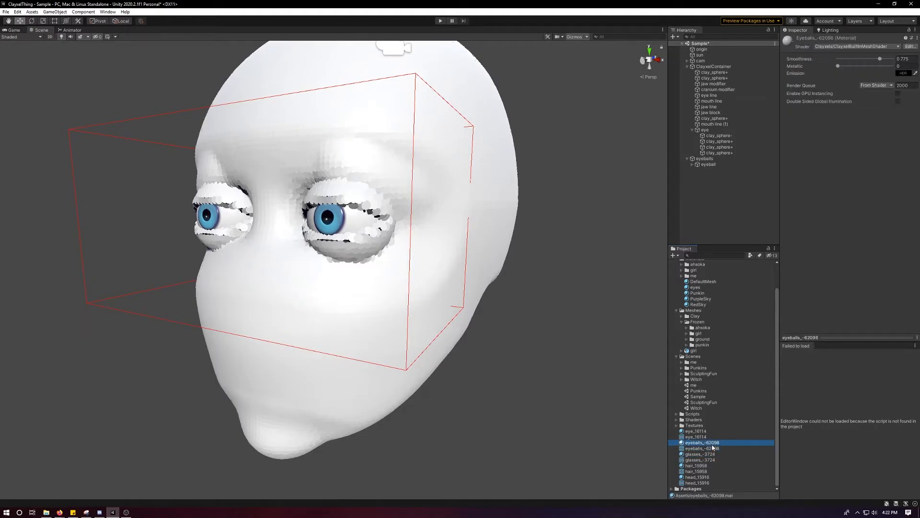
left_click(713, 448)
left_click(713, 443)
left_click(714, 448)
left_click(714, 443)
left_click(716, 448)
left_click(715, 443)
left_click(715, 449)
left_click(715, 444)
- Defrost the eyeballs container back into live clay and check the eye up close
left_click(704, 159)
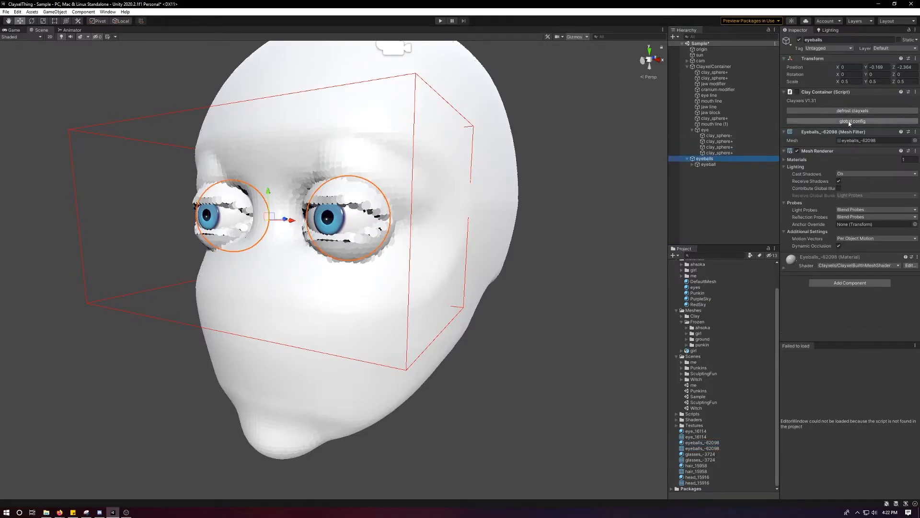
left_click(852, 111)
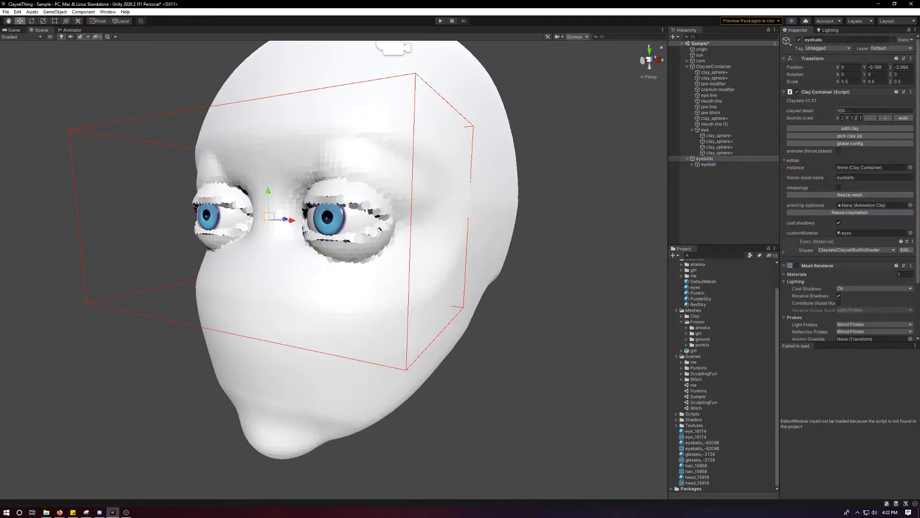
scroll(435, 168, "up", 2)
scroll(434, 167, "up", 5)
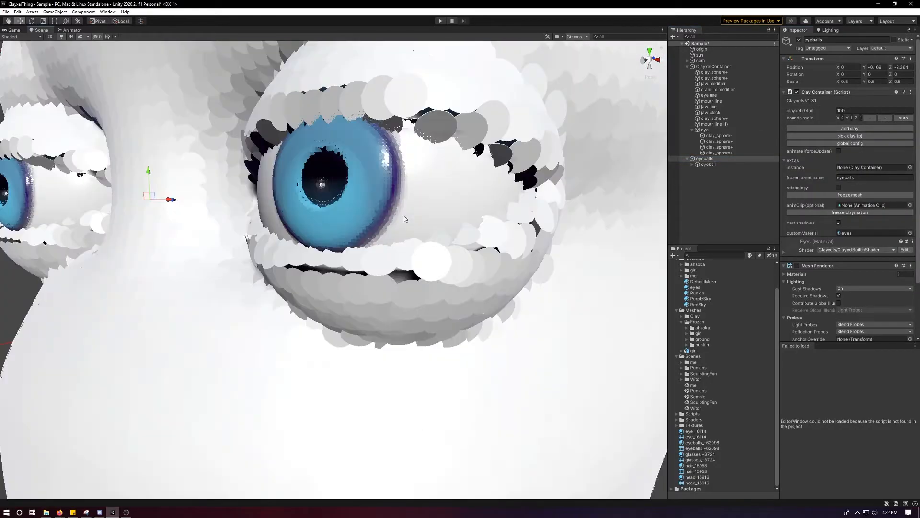
- Delete the generated eyeballs mesh asset from the project and frame the head's clay container
left_click(710, 449)
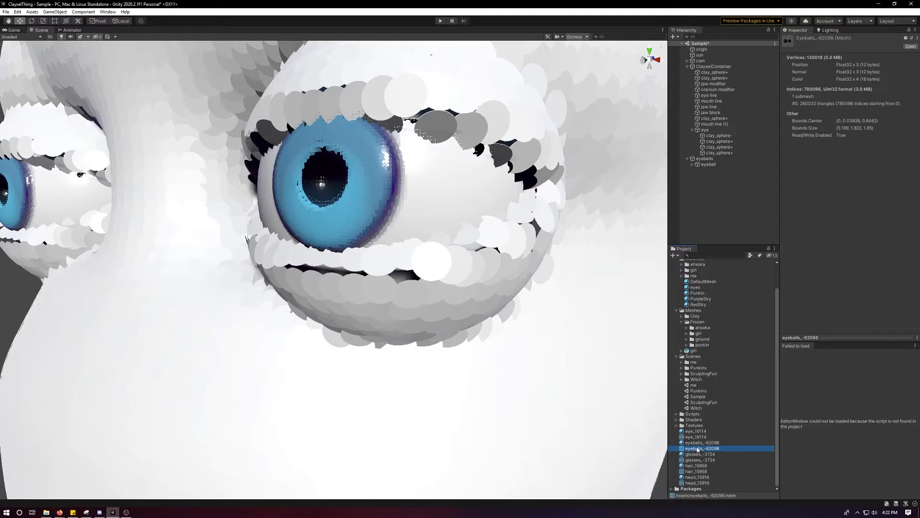
key("Delete")
key("Return")
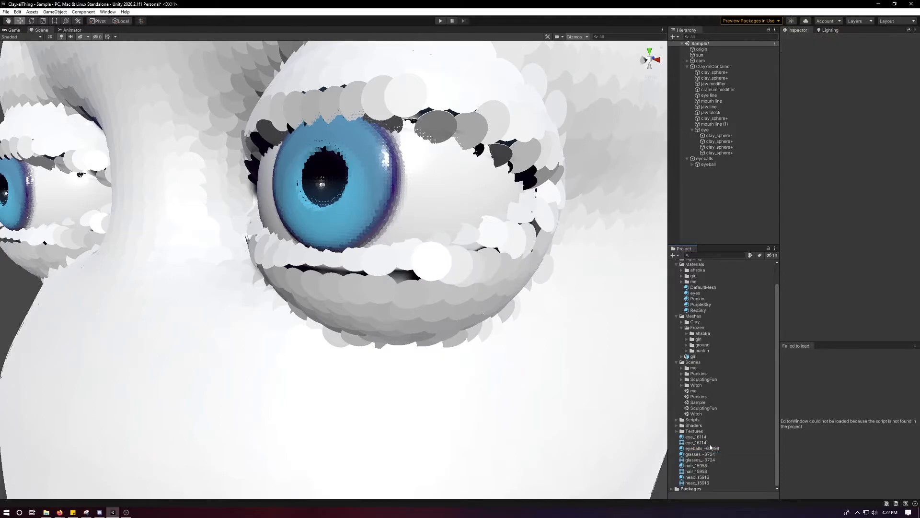
double_click(714, 66)
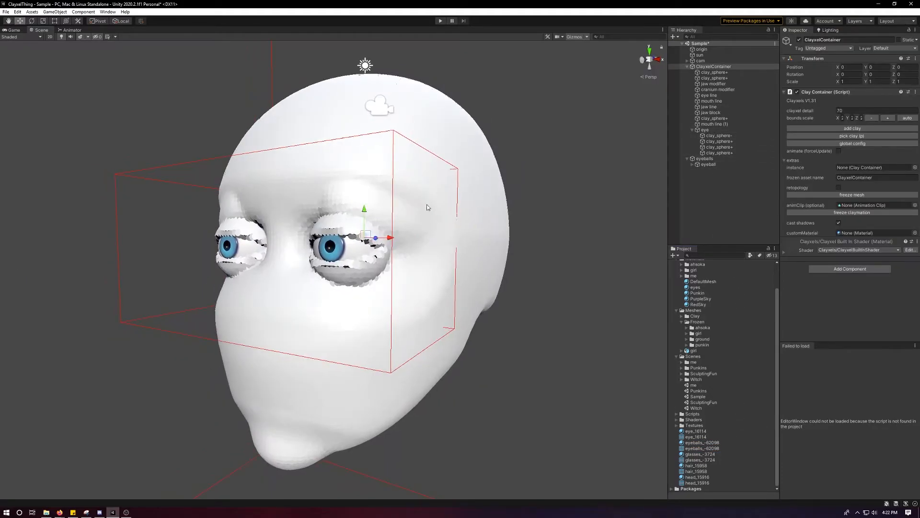
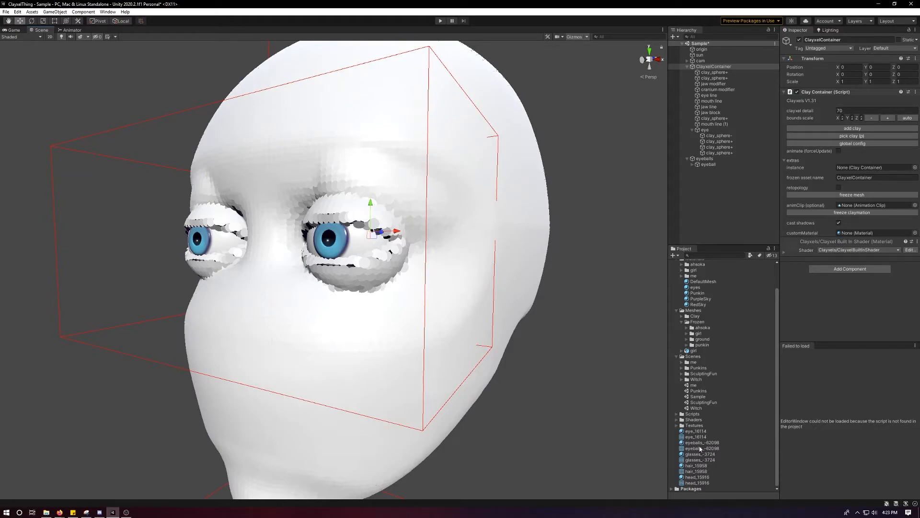
- Look through the frozen mesh assets in the project's ahsoka folder and collapse the folder again
scroll(693, 342, "up", 3)
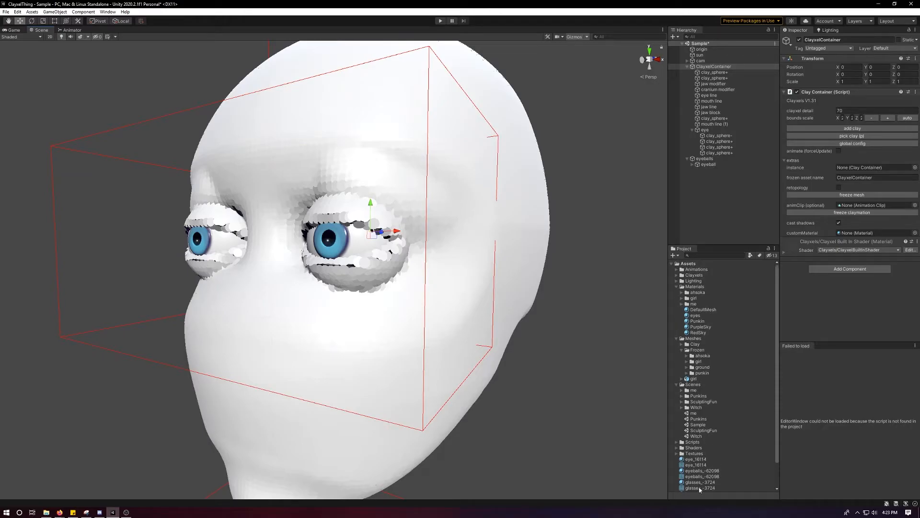
left_click(686, 357)
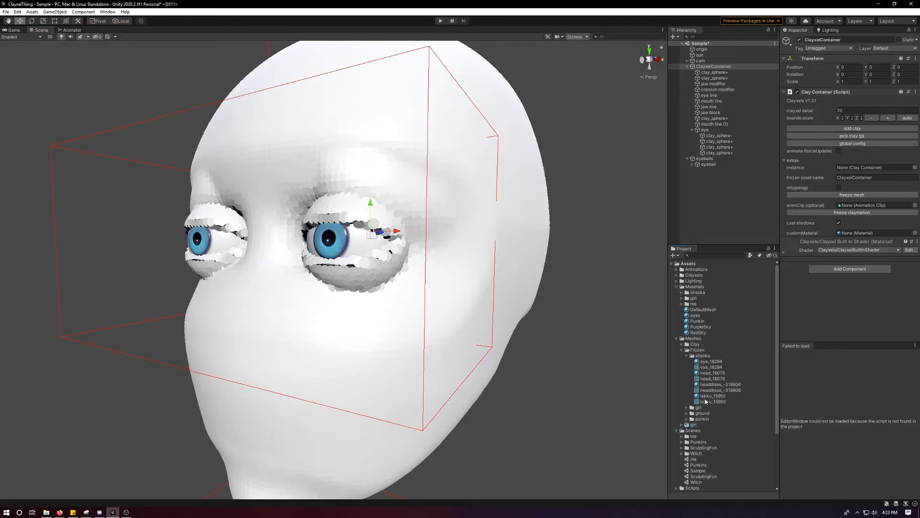
left_click(687, 356)
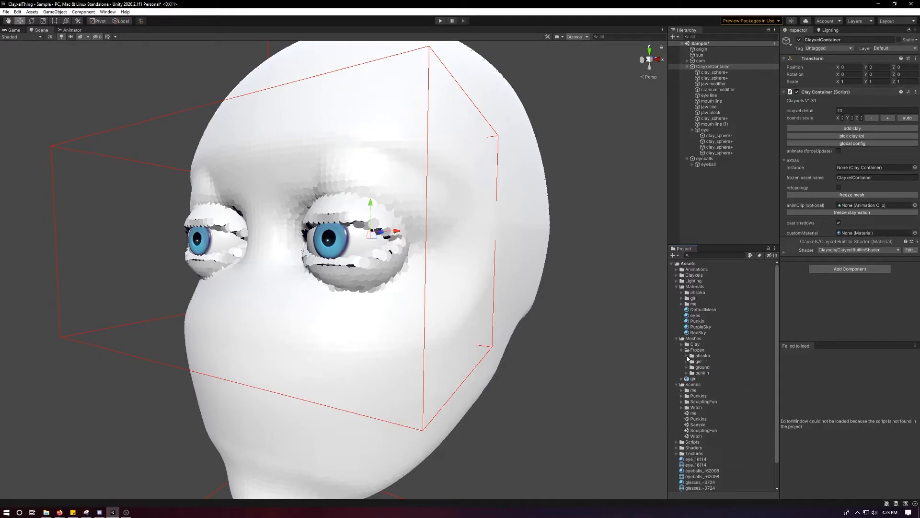
scroll(704, 463, "down", 2)
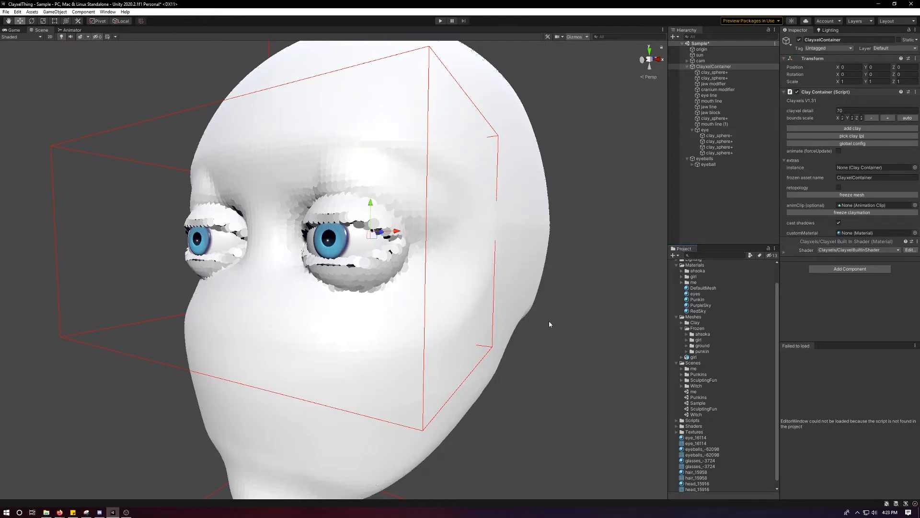
- Examine the head's eyelids, sockets and brows from several angles and distances
scroll(482, 245, "up", 3)
left_click_drag(483, 246, 437, 305, "alt")
scroll(436, 306, "down", 6)
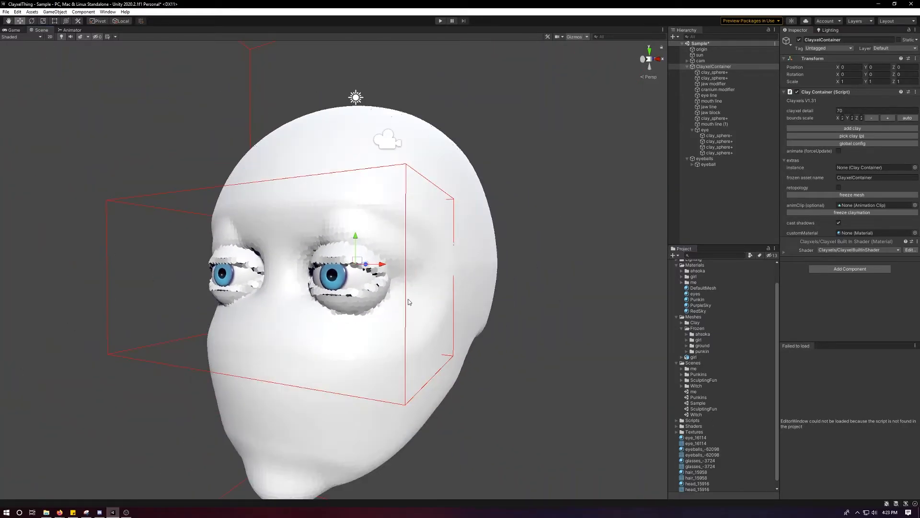
scroll(399, 290, "up", 5)
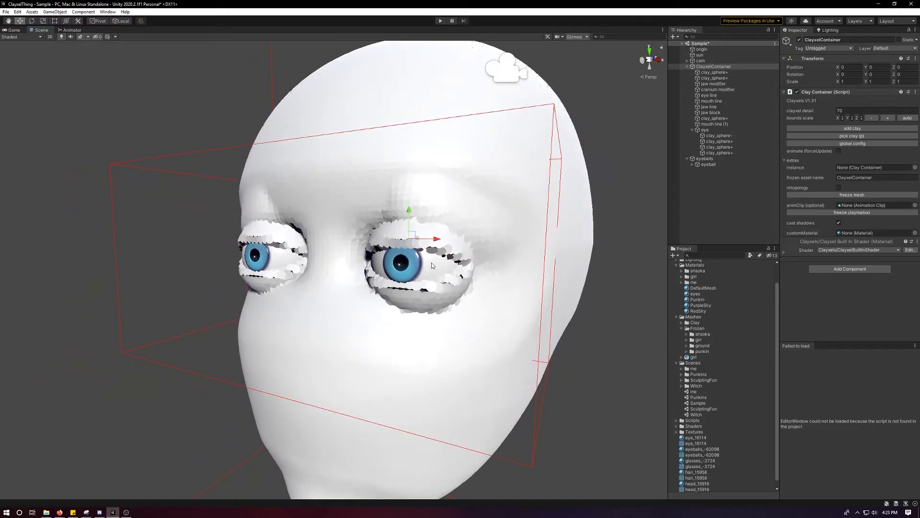
left_click_drag(449, 264, 458, 282, "alt")
scroll(457, 282, "down", 5)
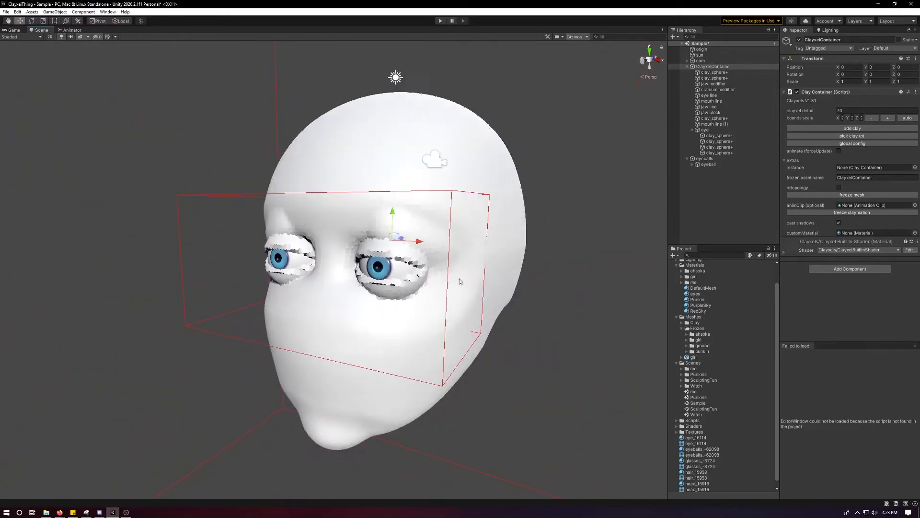
scroll(458, 283, "up", 3)
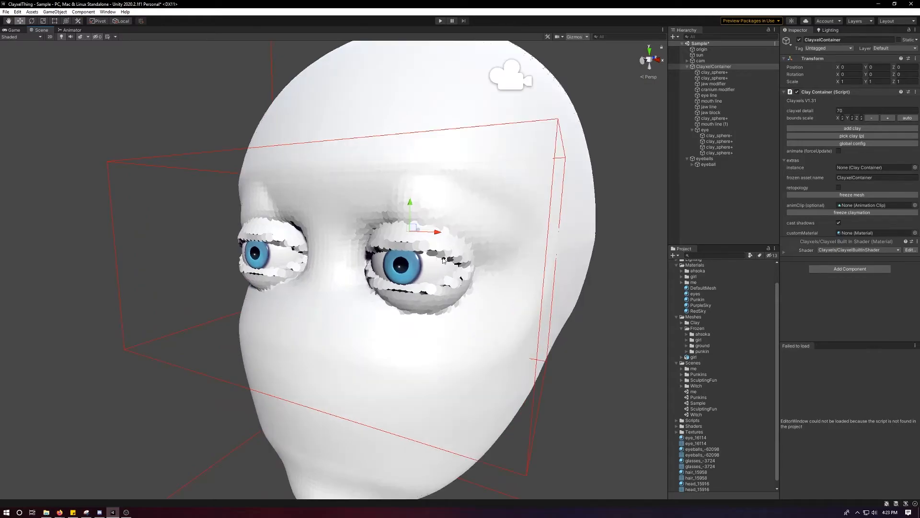
scroll(456, 269, "down", 2)
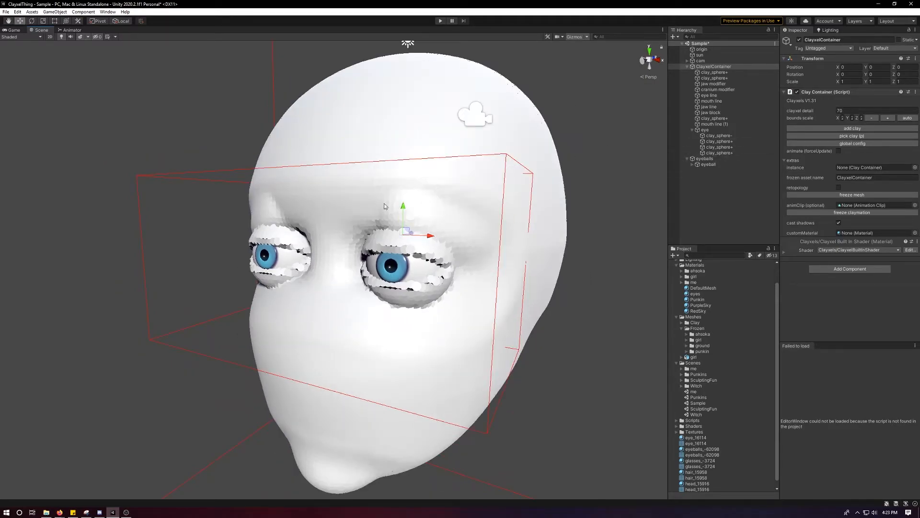
- Duplicate a positive clay sphere in the eye group, move the copy out below the eye, and change its solid type to curve
left_click(723, 142)
key("ctrl+d")
left_click_drag(489, 273, 386, 322, "alt")
left_click_drag(493, 273, 647, 218, "alt")
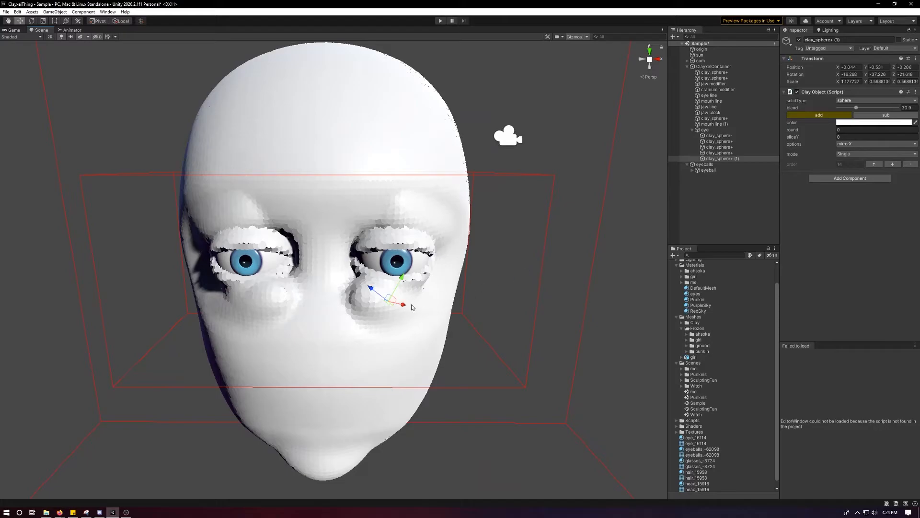
left_click_drag(378, 295, 421, 329)
left_click(841, 101)
left_click(866, 141)
- Rotate the new clay curve in front of the cheek to about X -87.6, Y 122, Z -153.7 so it bows beneath the eye
left_click_drag(626, 230, 544, 213, "alt")
key("e")
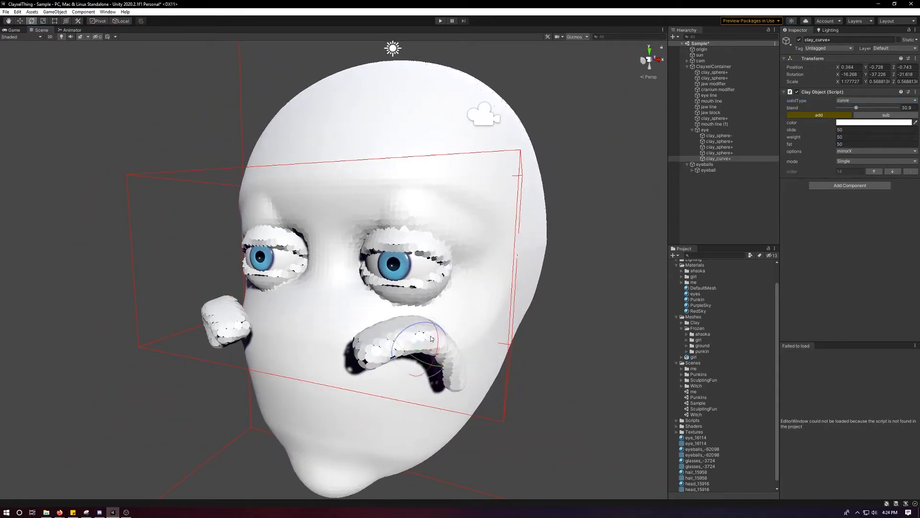
left_click_drag(437, 340, 385, 293)
scroll(390, 317, "up", 3)
left_click_drag(820, 142, 787, 167)
left_click_drag(633, 192, 411, 282, "alt")
left_click_drag(465, 272, 345, 345, "alt")
- Sink the curve into the face just below the eye and raise its fat value to about 66
key("w")
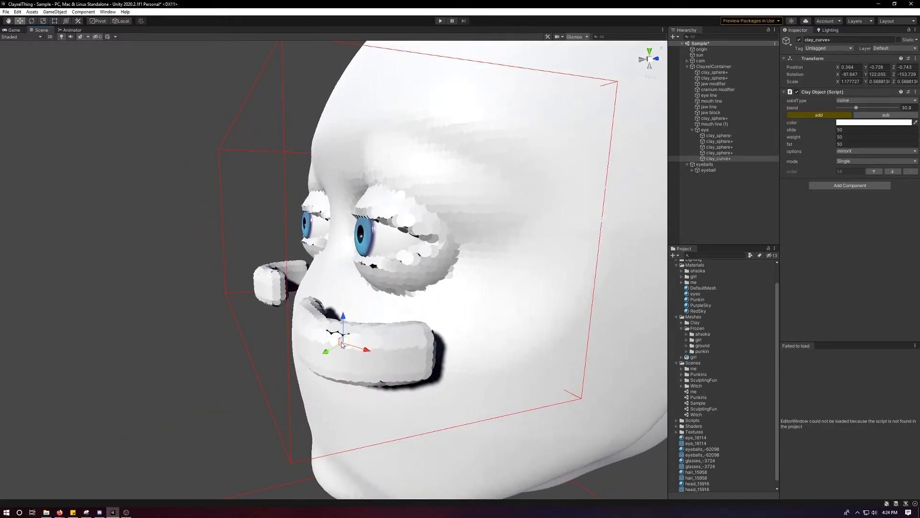
left_click_drag(328, 355, 538, 294)
scroll(423, 298, "up", 5)
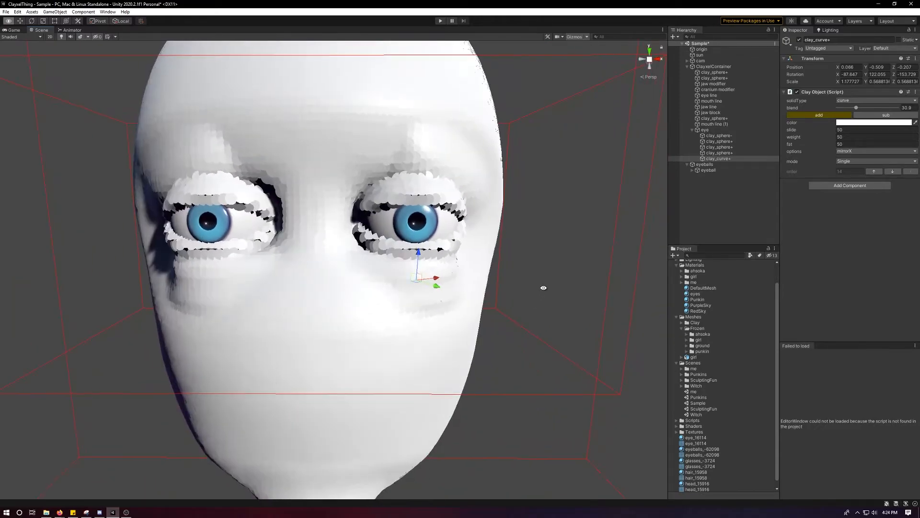
left_click_drag(811, 146, 835, 150)
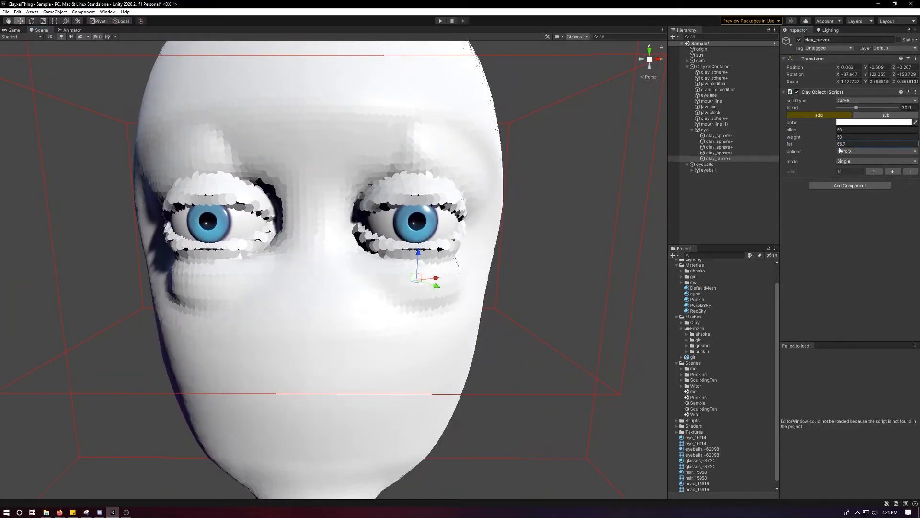
left_click_drag(495, 276, 600, 288, "alt")
- Nudge the curve outward and up toward the lower eyelid and scale it to about 0.637 in Z
left_click_drag(372, 263, 269, 251)
left_click_drag(447, 277, 484, 259)
scroll(445, 259, "down", 4)
key("r")
scroll(499, 273, "up", 6)
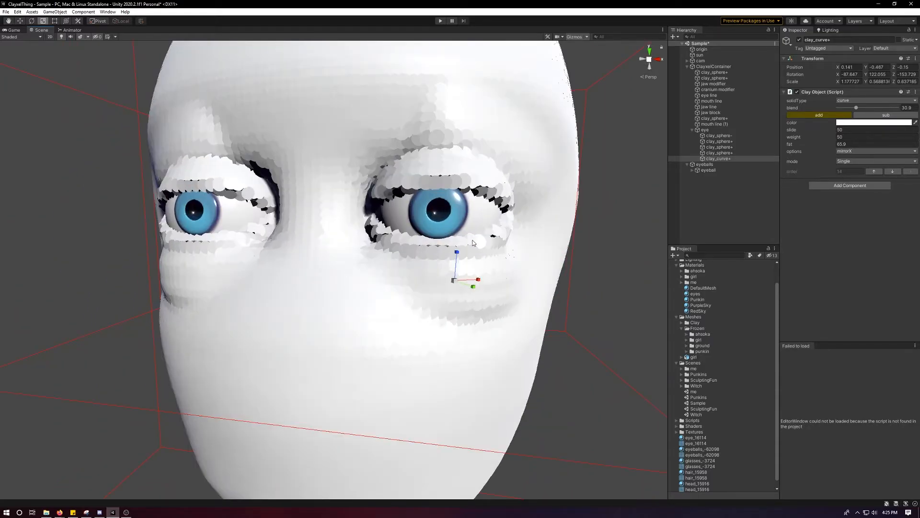
- Pull the curve out in front of the cheek and enlarge its Z scale to about 1.495
scroll(469, 244, "down", 6)
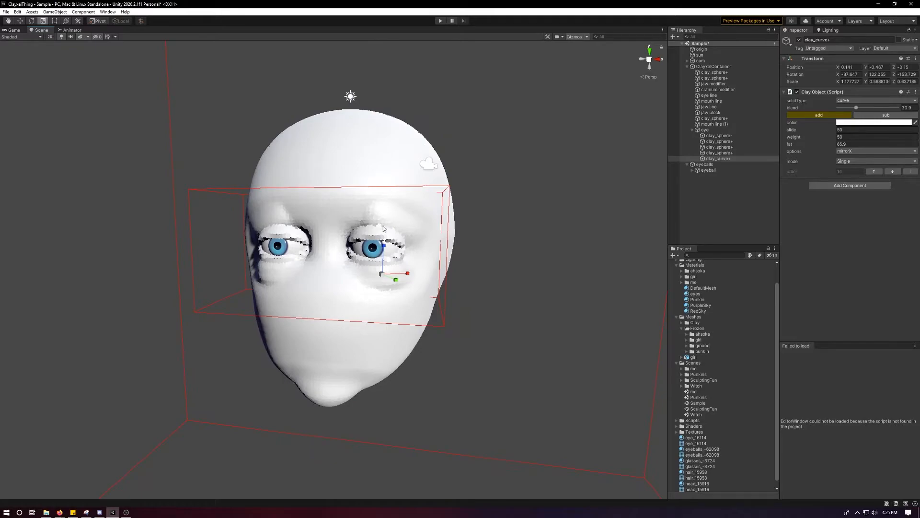
scroll(383, 219, "up", 5)
left_click_drag(383, 219, 297, 228, "alt")
scroll(345, 254, "down", 5)
key("w")
left_click_drag(396, 284, 284, 346, "alt")
left_click_drag(284, 346, 353, 234, "alt")
key("r")
key("w")
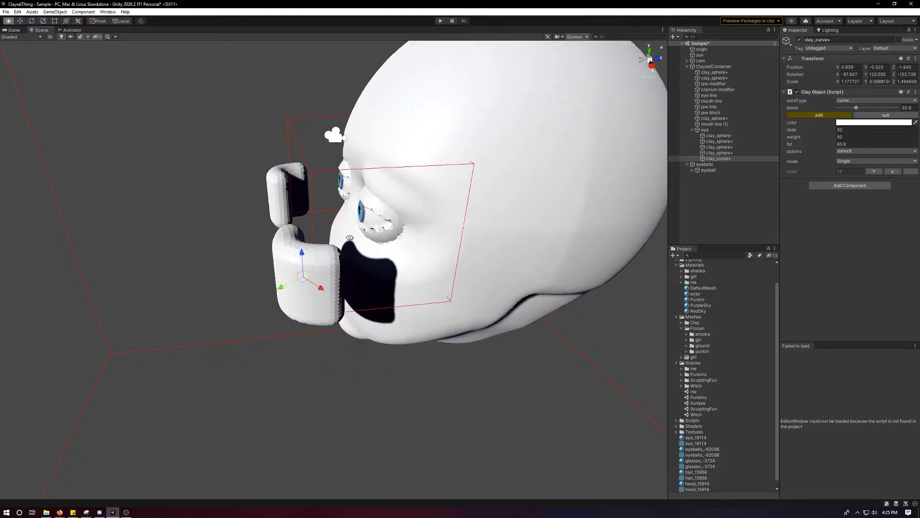
- Rotate the enlarged curve to about X -77.5, Y 143.6, Z -175.2 to follow the cheek beneath the eye
key("e")
left_click_drag(289, 276, 379, 226)
right_click_drag(403, 221, 473, 309, "alt")
middle_click_drag(472, 308, 434, 355, "alt")
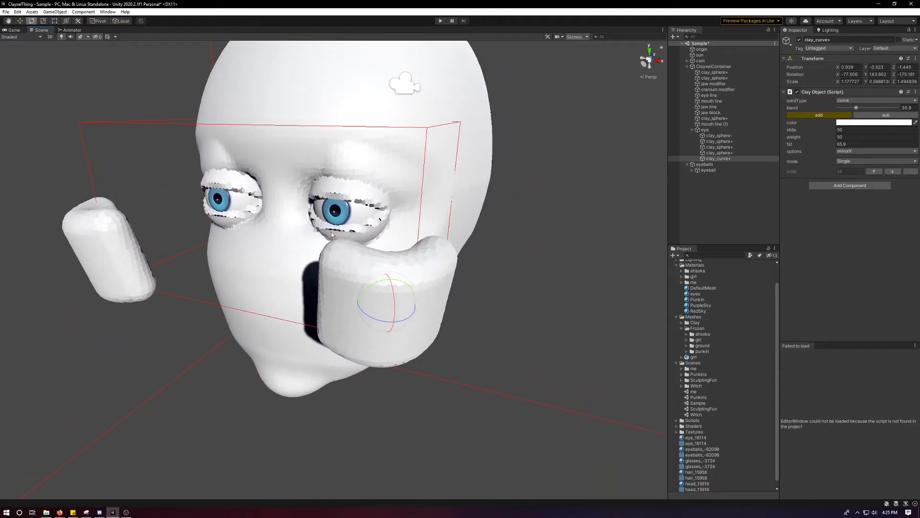
left_click_drag(340, 242, 497, 257, "alt")
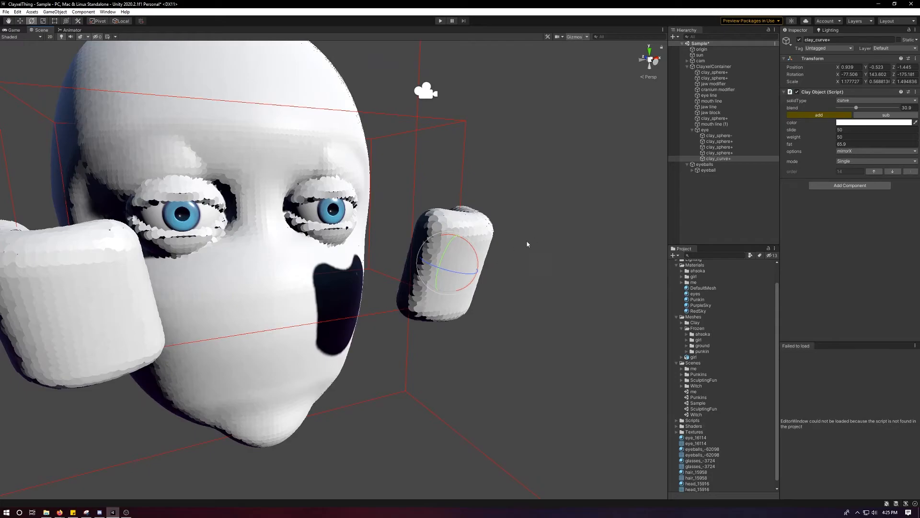
left_click_drag(391, 353, 446, 307, "alt")
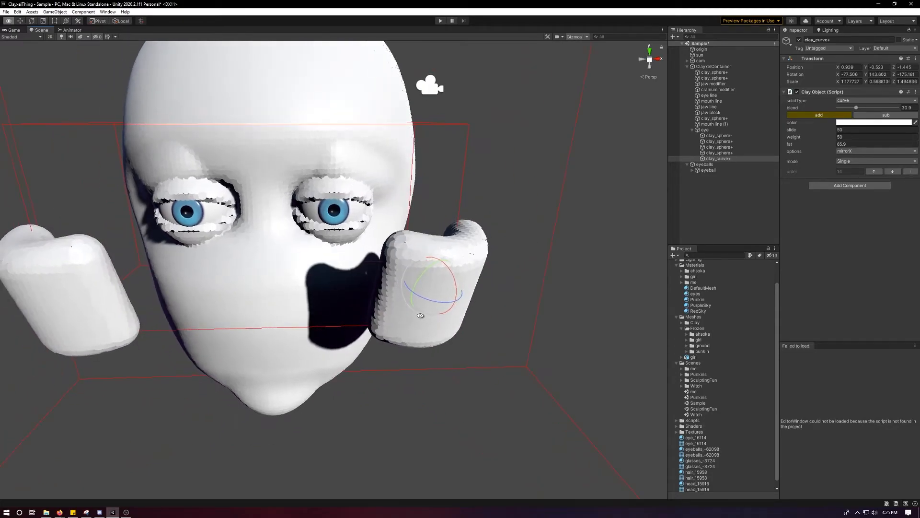
- Move the enlarged curve back against the face over the cheek below the eye
key("w")
left_click_drag(440, 289, 350, 286)
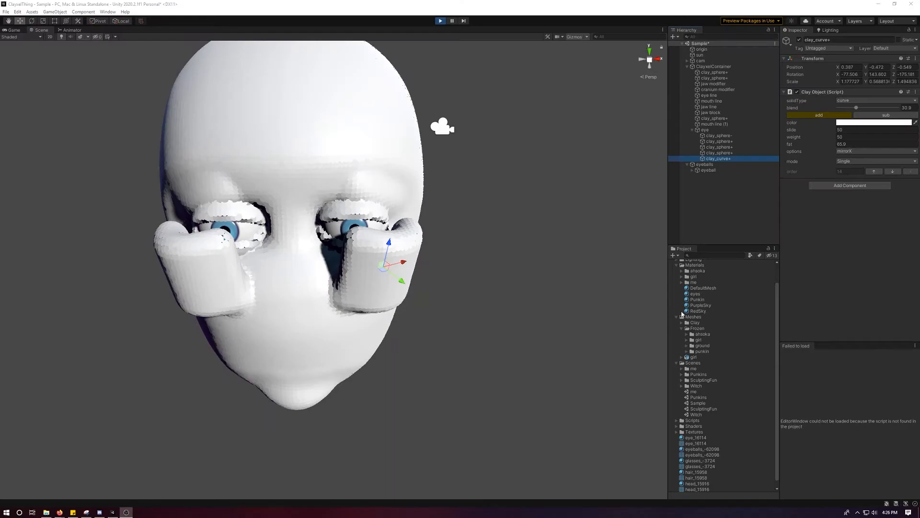
scroll(460, 289, "up", 6)
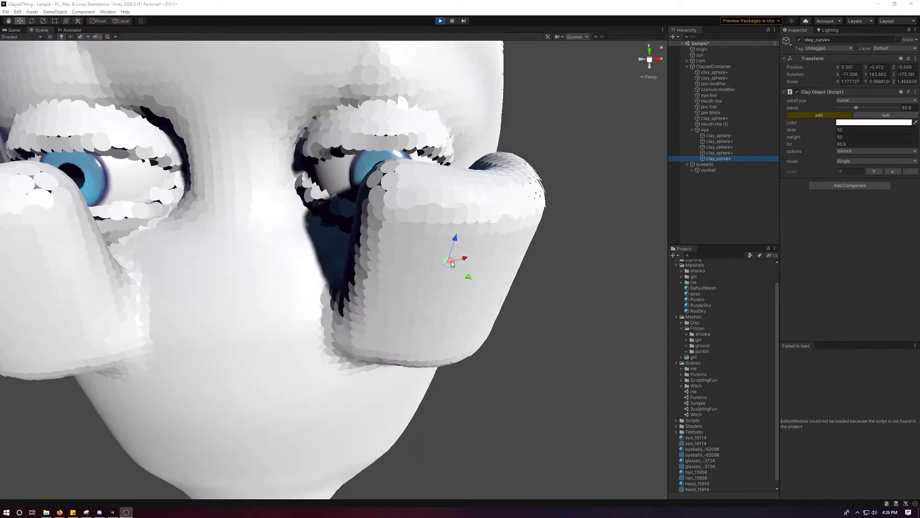
left_click_drag(451, 263, 415, 335)
- Tilt the curve to about X -57.5, Y 148.7, Z -178.1, reposition it lower on the cheek, and undo the last adjustment
key("e")
key("w")
left_click_drag(422, 331, 401, 289, "alt")
scroll(455, 279, "down", 10)
scroll(444, 302, "up", 6)
left_click_drag(495, 303, 399, 325, "alt")
key("e")
key("w")
key("ctrl+z")
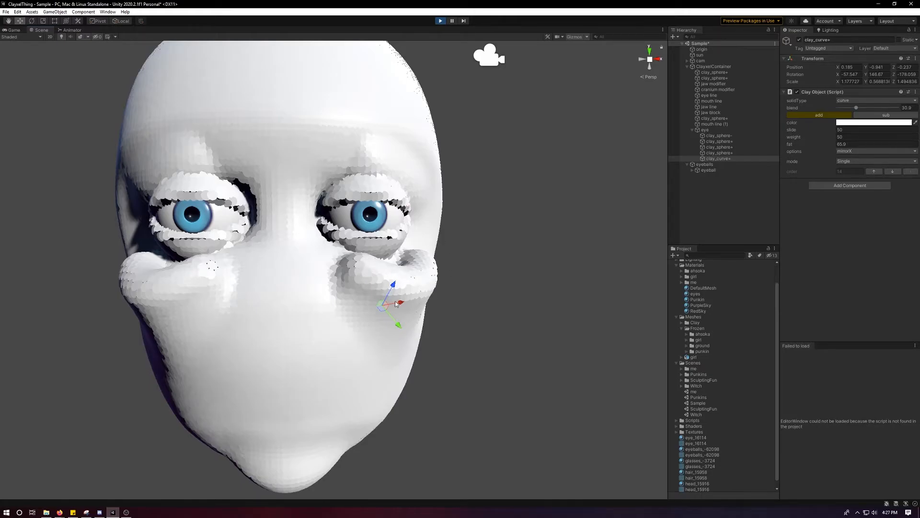
- Sink the curve deeper into the cheek, tilt it slightly, and set its fat to 62.3 and its blend to 37
left_click_drag(389, 311, 382, 293)
key("e")
left_click(794, 145)
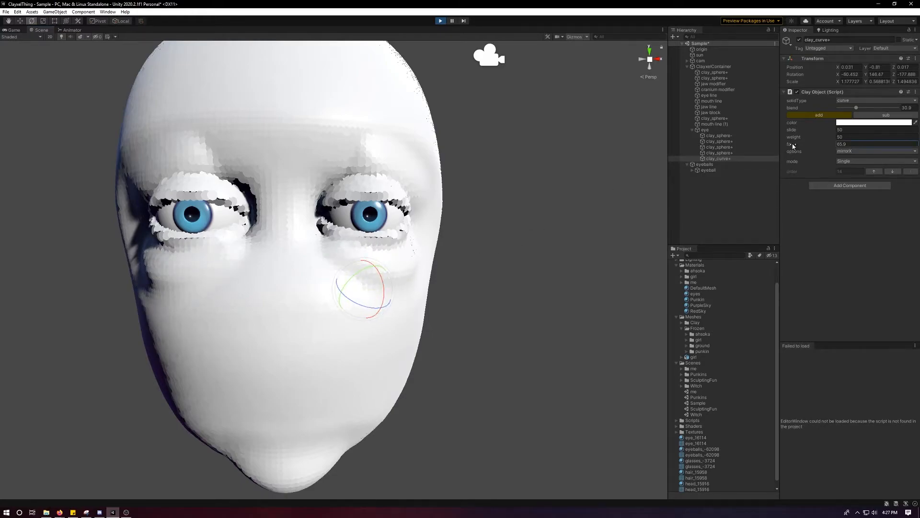
mouse_move(769, 147)
left_mouse_down()
mouse_move(756, 148)
mouse_move(775, 145)
left_mouse_up()
left_click_drag(851, 108, 860, 108)
- Fine-tune the cheek curve to a Y position of about -0.937 and a rotation of about X -68.7, Y 145.8, Z -177.1
key("w")
left_click_drag(372, 268, 386, 312)
key("e")
key("w")
key("e")
key("w")
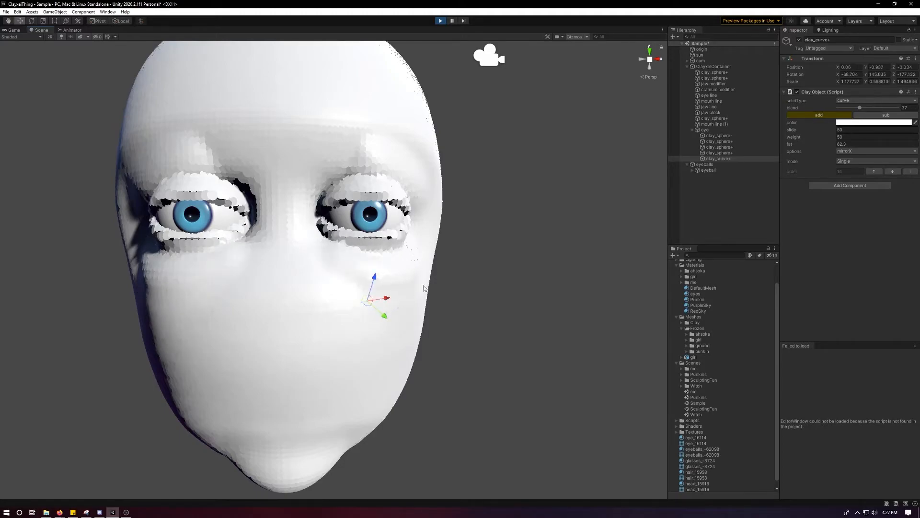
- Rotate the cheek curve to about X -68.5, Y 158.0, Z -169.9 and set its slide to 49.1 and its weight to 25.5
left_click_drag(485, 255, 405, 263, "alt")
right_click_drag(404, 263, 479, 266, "alt")
middle_click_drag(479, 266, 437, 283)
key("e")
left_click_drag(422, 348, 393, 357)
key("w")
left_click_drag(795, 140, 844, 147)
left_click_drag(567, 217, 501, 247, "alt")
left_click_drag(797, 132, 720, 137)
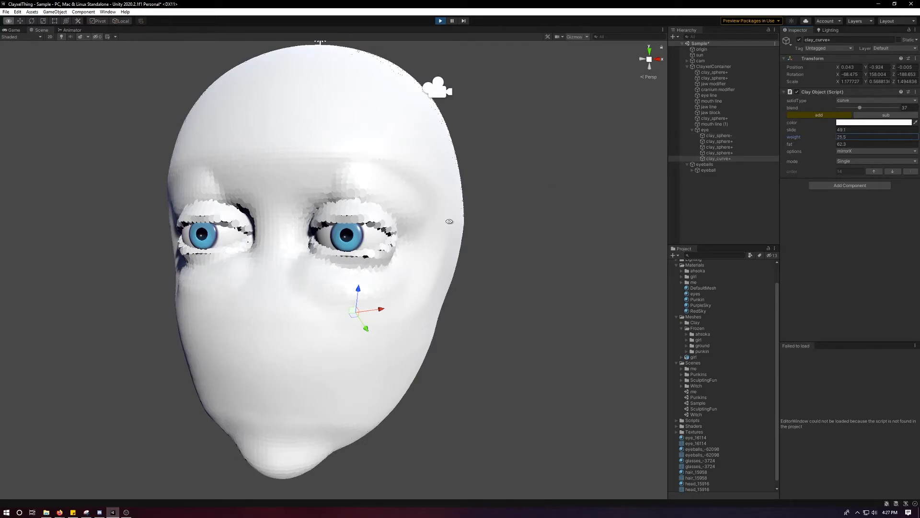
- Rotate the cheek curve further under the eye, to about X -67.7, Y 176.5, Z -195.0
scroll(285, 275, "up", 5)
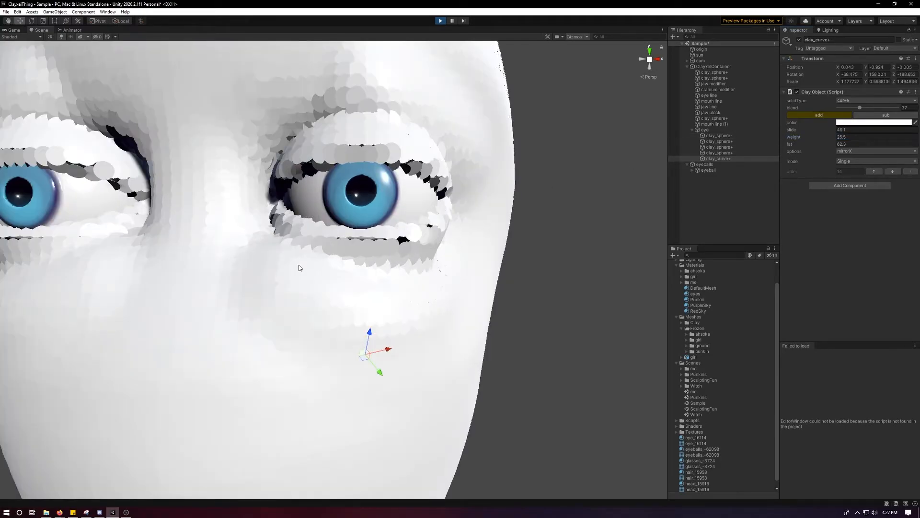
left_click_drag(338, 308, 412, 317, "alt")
key("e")
left_click_drag(333, 357, 370, 294)
scroll(293, 308, "down", 5)
key("w")
mouse_move(370, 294)
left_mouse_down("alt")
mouse_move(404, 317)
mouse_move(374, 296)
left_mouse_up("alt")
key("e")
key("w")
- Move the cheek curve to about X 0.099, Y -0.909, Z -0.046 and flatten its Y scale to about 0.586
left_click_drag(375, 294, 516, 306, "alt")
scroll(408, 305, "up", 4)
left_click_drag(408, 308, 435, 273, "alt")
left_click_drag(400, 330, 346, 282)
scroll(346, 283, "down", 3)
left_click_drag(431, 288, 338, 291, "alt")
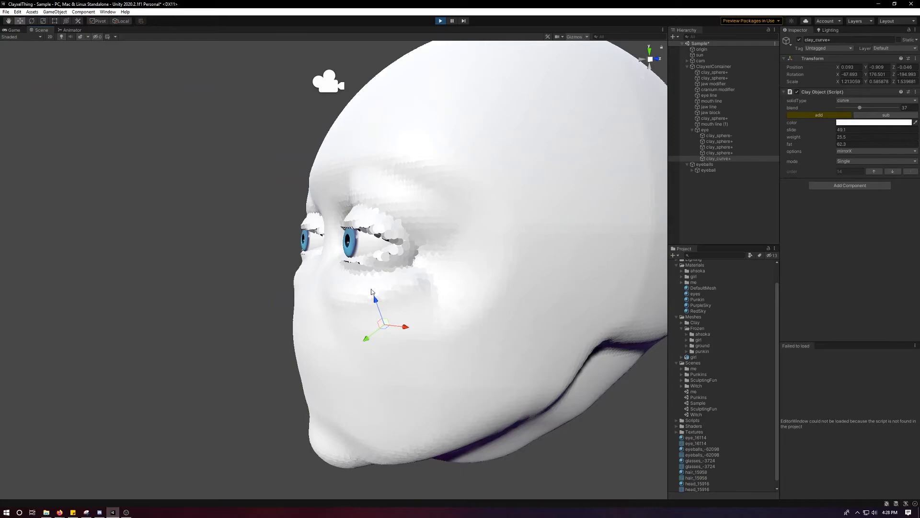
left_click_drag(372, 335, 503, 294)
key("w")
key("r")
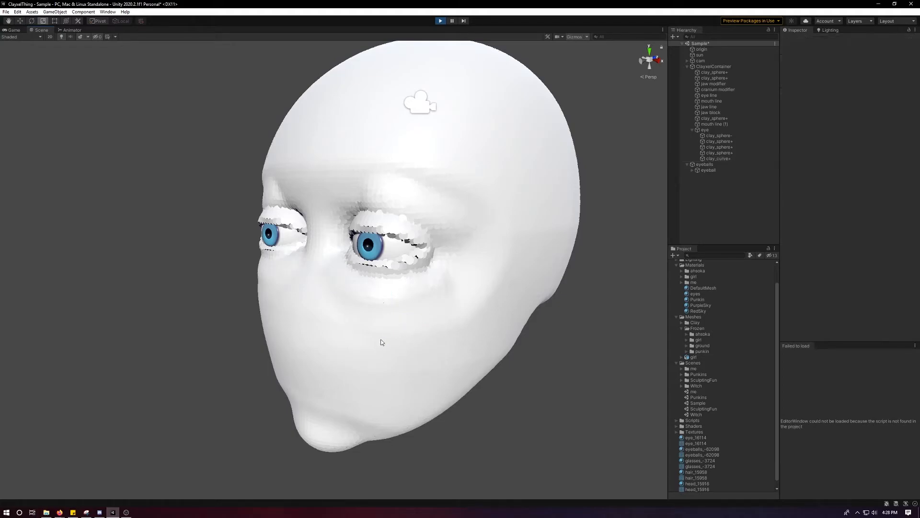
- Duplicate the cheek curve and place the copy at the brow above the eye, resized to a Z scale of about 0.579
left_click_drag(386, 335, 384, 337)
key("w")
key("ctrl+d")
scroll(389, 352, "up", 2)
left_click_drag(426, 363, 329, 362, "alt")
left_click_drag(361, 398, 520, 209)
key("r")
key("w")
left_click_drag(458, 218, 478, 266, "alt")
left_click_drag(476, 222, 288, 175)
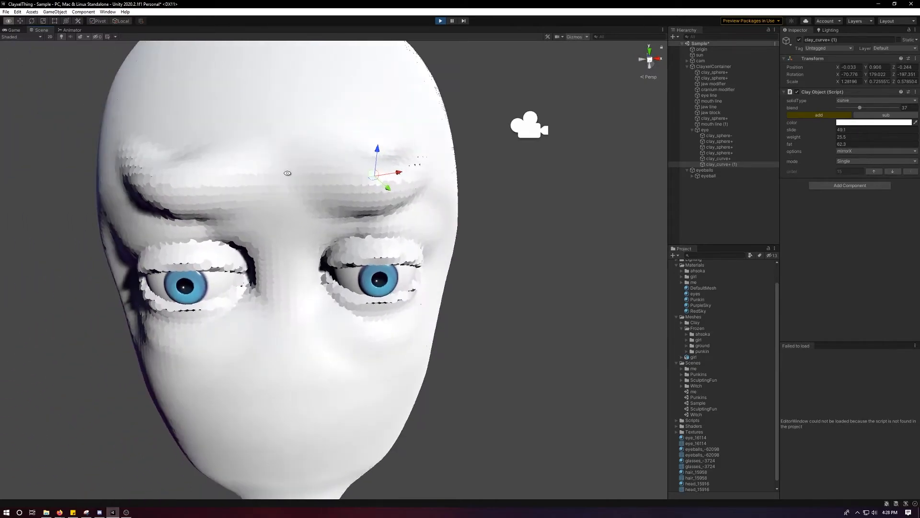
- Widen the brow curve to an X scale of about 1.64, pull it out from the forehead and rotate it to X -53.2
key("r")
left_click_drag(398, 172, 298, 216)
key("w")
key("e")
key("w")
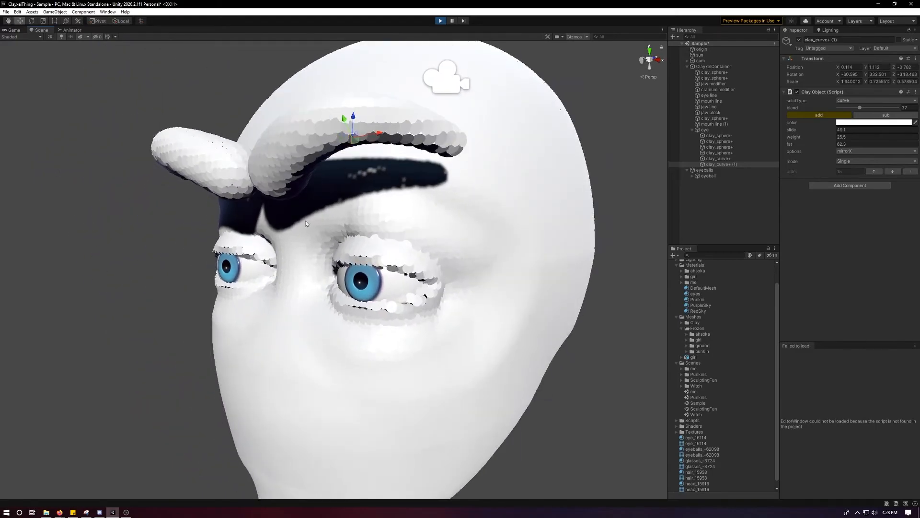
left_click_drag(372, 192, 422, 150, "alt")
key("e")
left_click_drag(397, 179, 318, 144)
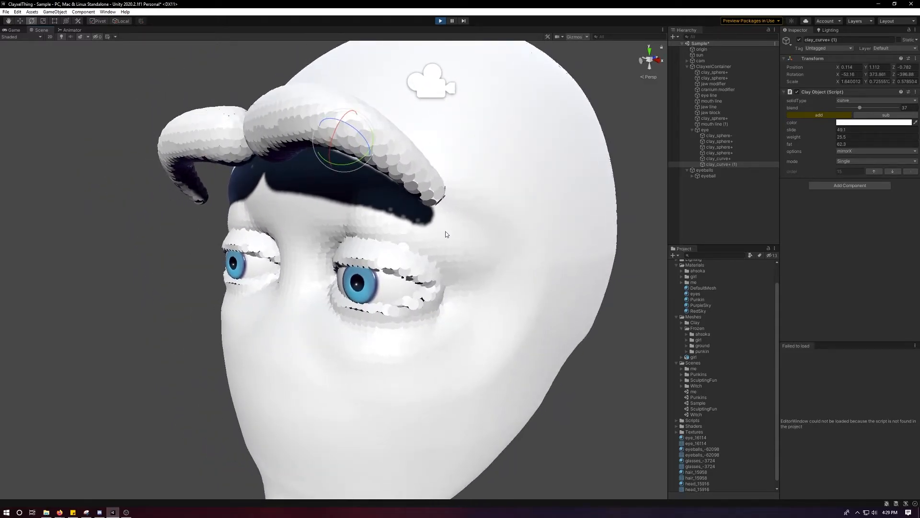
- Push the brow curve back into the forehead at about X 0.224, Y 0.616, Z -0.152, rotate it to fit, and undo the last adjustments
key("w")
left_click_drag(341, 129, 436, 203)
key("e")
left_click_drag(383, 191, 493, 244)
key("w")
key("r")
key("ctrl+z")
key("ctrl+z")
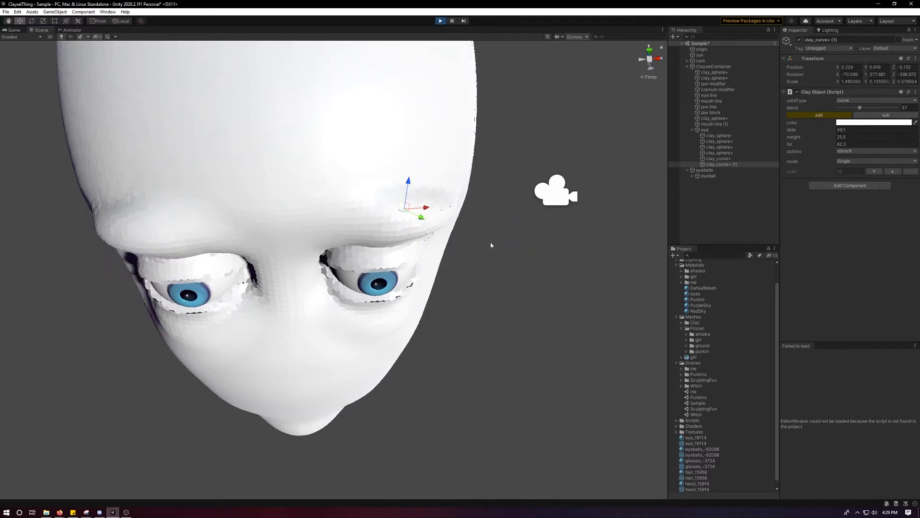
- Reduce the brow curve's Y scale to about 0.433, shift it along the brow, and undo the last change
left_click_drag(419, 221, 289, 203)
key("w")
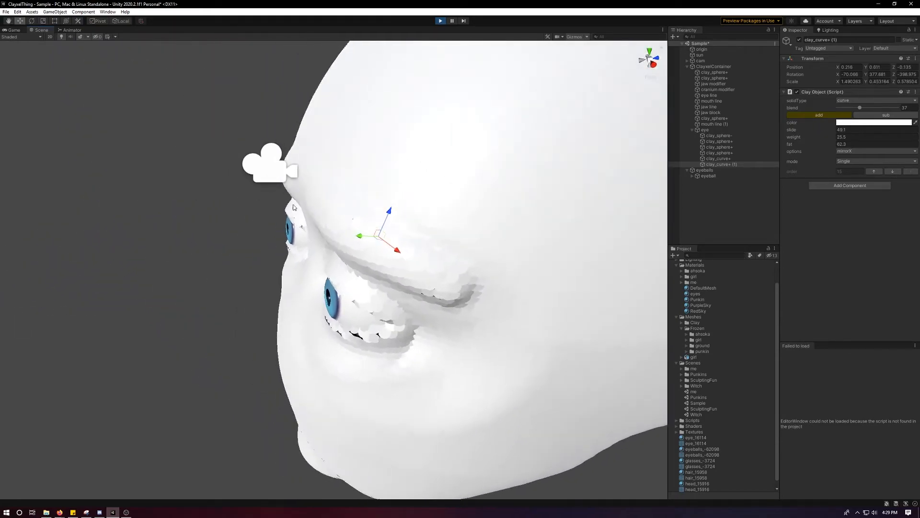
left_click_drag(361, 235, 519, 197)
key("r")
left_click_drag(425, 216, 409, 227)
key("w")
left_click(416, 226)
key("ctrl+z")
- Set the brow curve's X scale to about 1.513 and position it at about X 0.092, Y 0.528, Z -0.177
left_click_drag(422, 216, 341, 174, "alt")
key("r")
scroll(407, 177, "down", 3)
left_click_drag(408, 177, 488, 179, "alt")
left_click_drag(435, 236, 401, 235, "alt")
scroll(458, 345, "up", 4)
middle_click_drag(462, 308, 470, 269)
left_click_drag(470, 269, 435, 273, "alt")
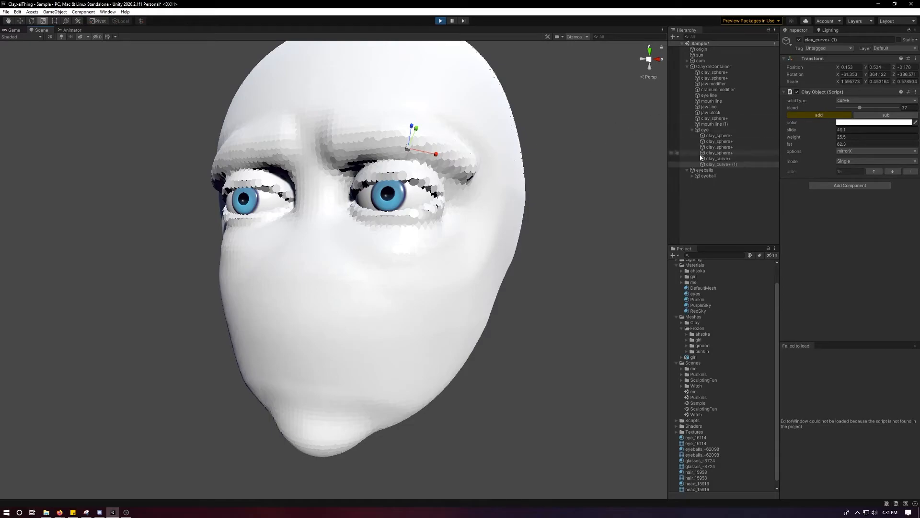
left_click_drag(436, 156, 503, 111)
key("w")
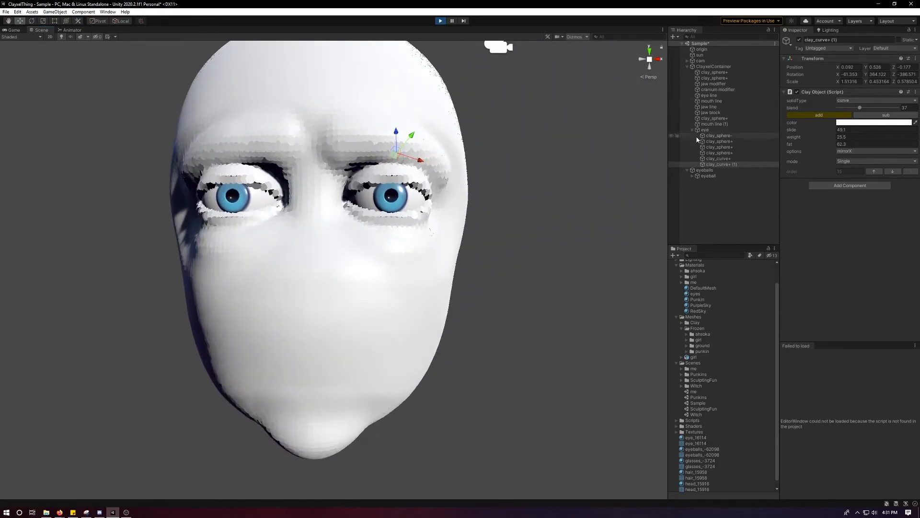
- Set the clayxel detail of the head's ClayxelContainer to 100
left_click(732, 141)
left_click(727, 135)
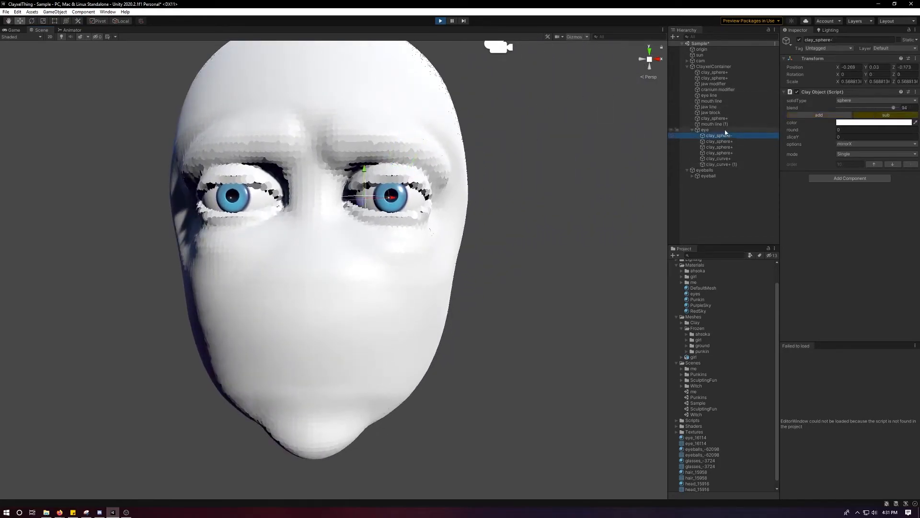
left_click(714, 67)
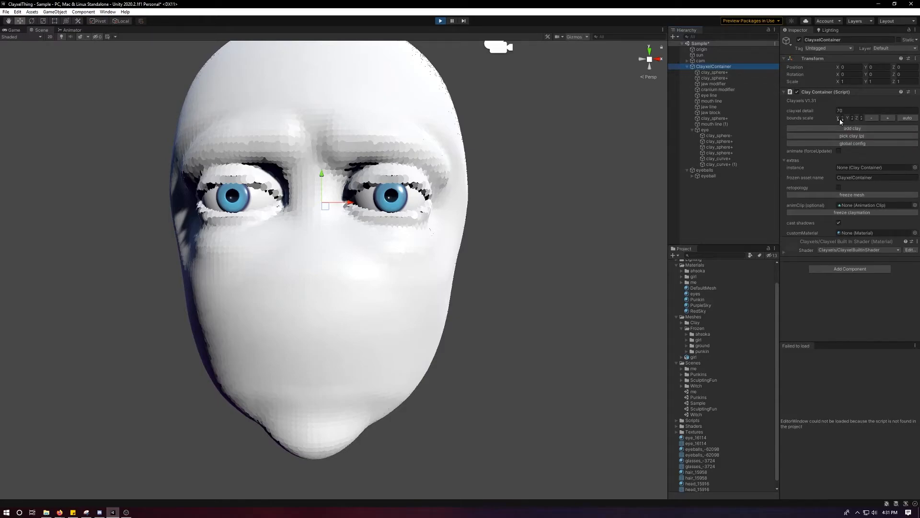
type("100")
left_click_drag(422, 184, 348, 250, "alt")
- Examine the brow curve and the eyelids at the higher clay detail from several angles
left_click(703, 164)
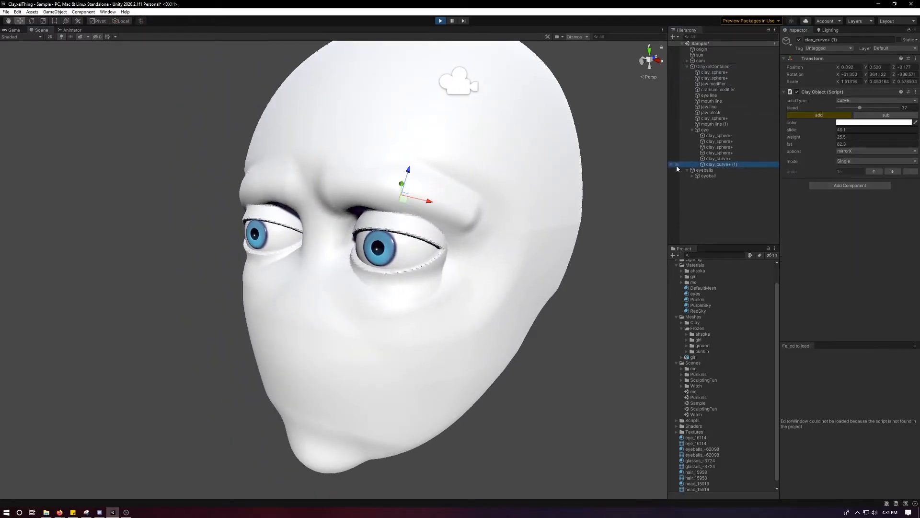
left_click_drag(470, 193, 399, 224, "alt")
key("r")
key("w")
key("e")
left_click_drag(399, 224, 387, 176, "alt")
key("w")
- Select the eye group, the eyeballs and the eye line together and nudge their position slightly
left_click(711, 131)
scroll(431, 206, "down", 4)
left_click_drag(431, 207, 498, 218, "alt")
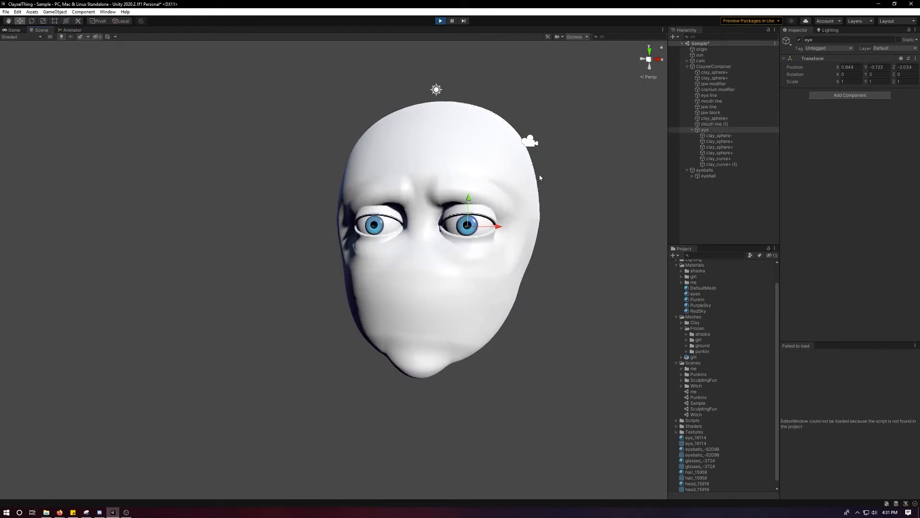
left_click(697, 178)
left_click(704, 171)
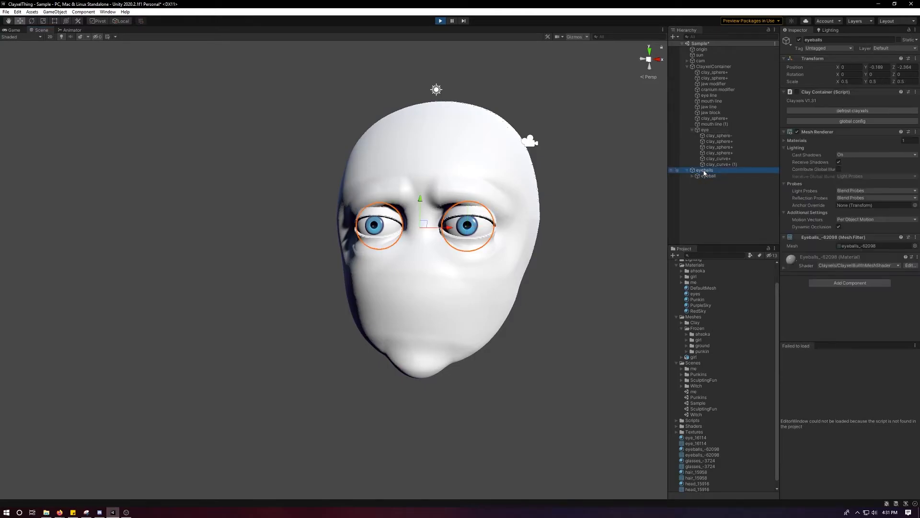
left_click(711, 132, "ctrl")
mouse_move(469, 206)
left_mouse_down()
mouse_move(471, 251)
mouse_move(470, 182)
mouse_move(470, 203)
left_mouse_up()
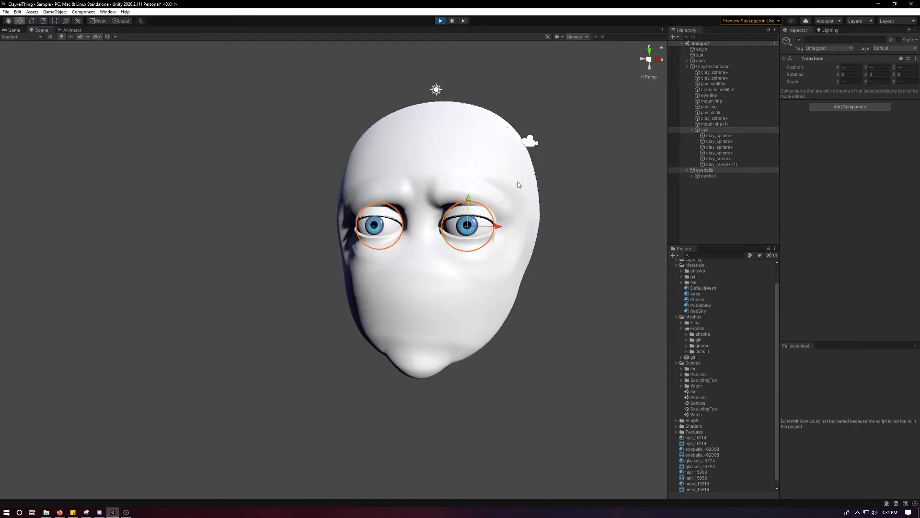
left_click(714, 96, "ctrl")
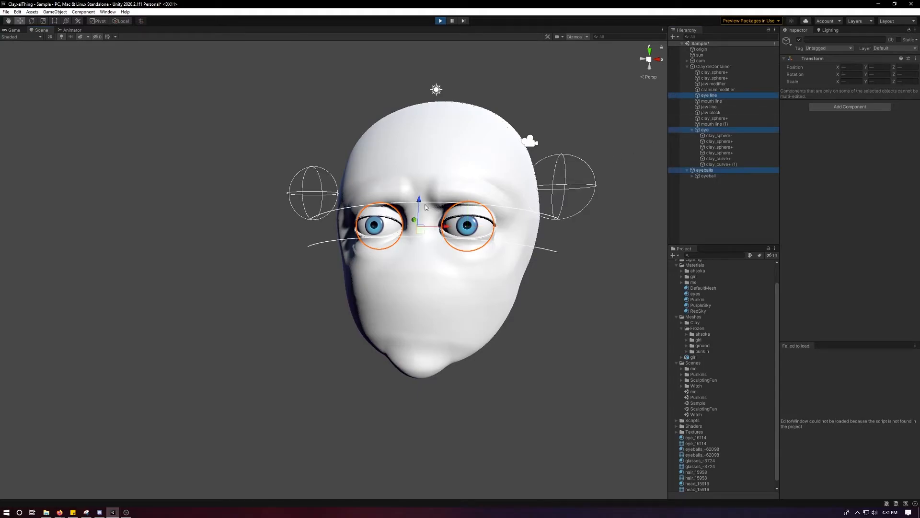
mouse_move(421, 206)
left_mouse_down()
mouse_move(424, 233)
mouse_move(427, 167)
mouse_move(427, 216)
mouse_move(427, 207)
left_mouse_up()
- Set the transform handles to Center and Global, try to rotate the selected eye parts together, and undo the rotation
left_click_drag(522, 191, 409, 227, "alt")
left_click_drag(473, 248, 590, 244, "alt")
mouse_move(489, 285)
left_mouse_down("alt")
mouse_move(345, 300)
mouse_move(446, 288)
mouse_move(481, 301)
left_mouse_up("alt")
left_click_drag(383, 224, 352, 223)
left_click(96, 21)
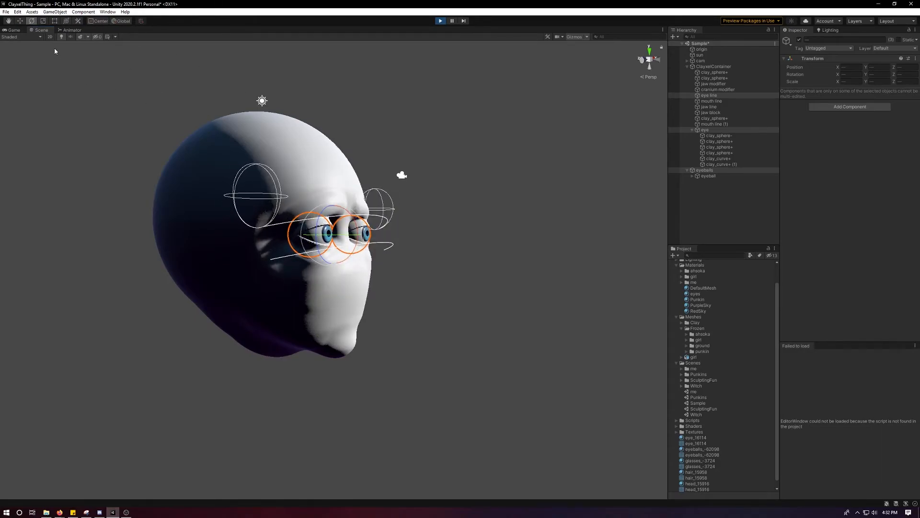
left_click(124, 22)
left_click(105, 22)
left_click(105, 23)
scroll(325, 214, "up", 5)
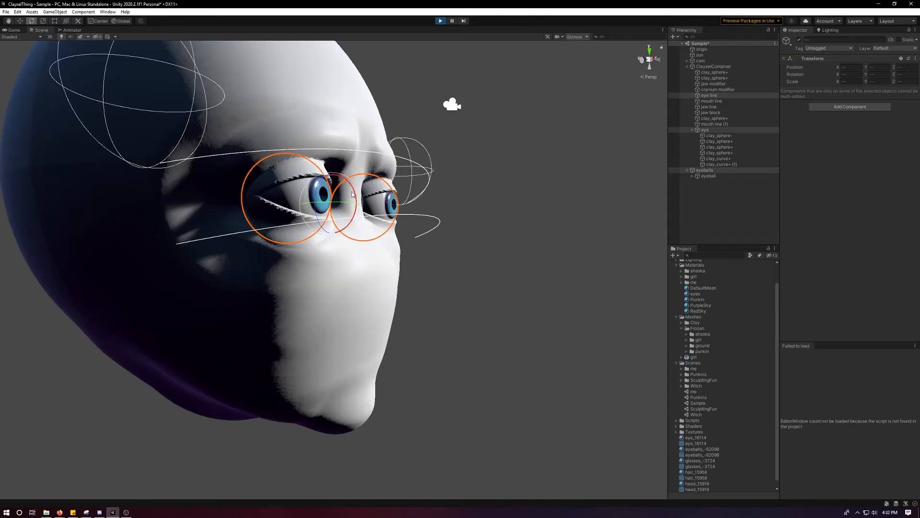
mouse_move(363, 207)
left_mouse_down("alt")
mouse_move(426, 202)
mouse_move(337, 201)
mouse_move(417, 212)
mouse_move(362, 200)
left_mouse_up("alt")
left_click_drag(272, 218, 282, 207)
left_click(282, 202)
key("ctrl+z")
left_click(281, 205)
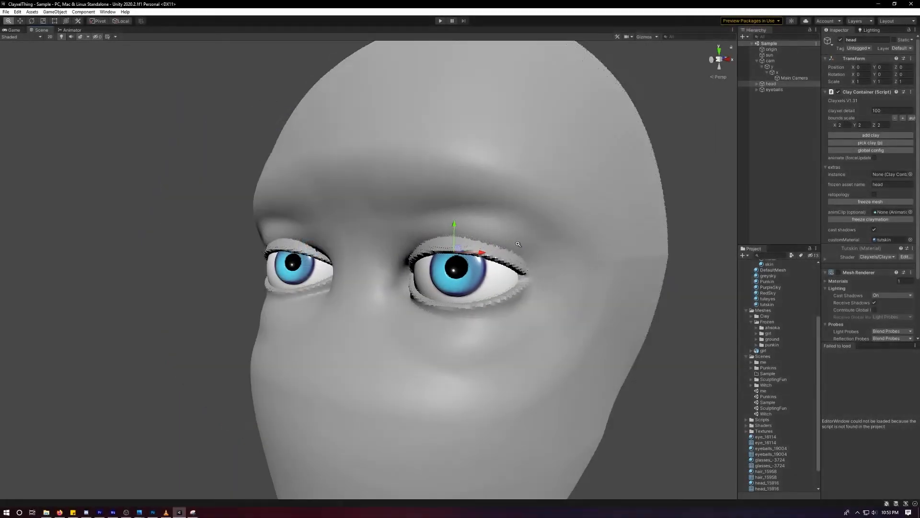
- Expand the head and eyeballs objects and select the eye group together with the eyeballs
left_click_drag(466, 240, 445, 236, "alt")
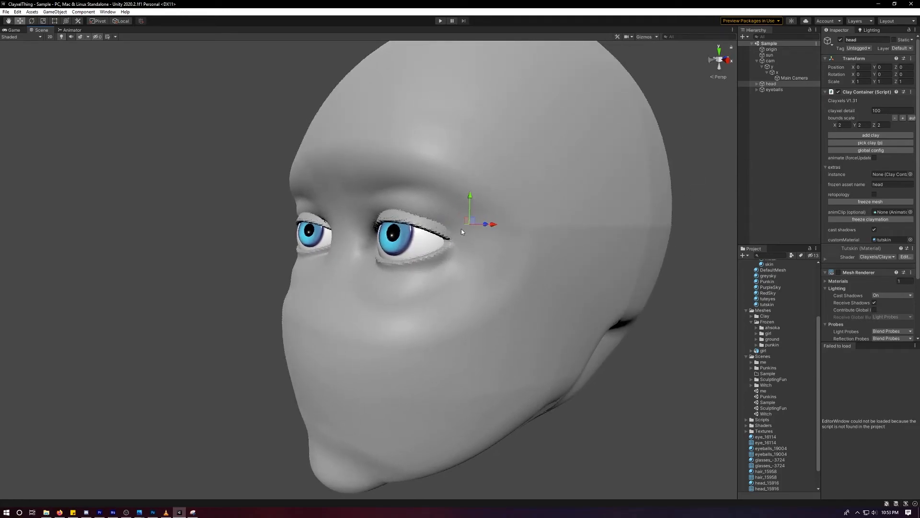
left_click_drag(409, 243, 500, 214, "alt")
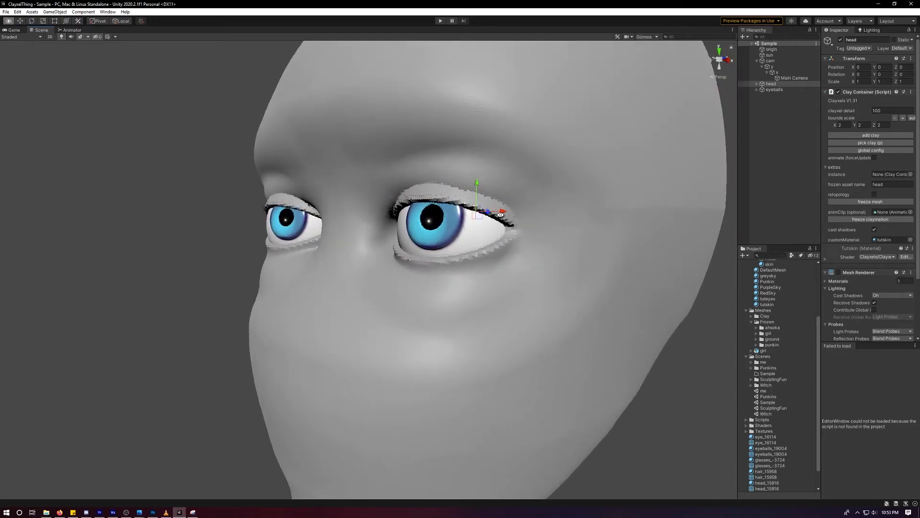
scroll(453, 239, "down", 5)
left_click_drag(453, 239, 455, 240, "alt")
left_click(757, 89)
left_click(762, 89)
left_click(757, 84)
left_click(774, 152, "ctrl")
left_click_drag(420, 233, 569, 196, "alt")
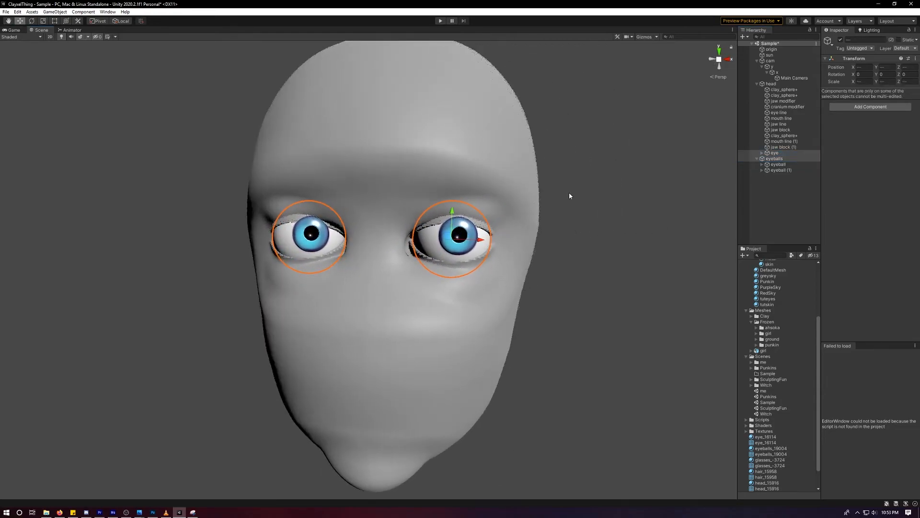
- Select the eye line curve, try to move it in depth, and undo the move
left_click(779, 113)
left_click_drag(599, 156, 448, 183, "alt")
scroll(366, 231, "up", 5)
mouse_move(366, 230)
left_mouse_down("alt")
mouse_move(392, 226)
mouse_move(372, 229)
left_mouse_up("alt")
left_click_drag(308, 246, 348, 249)
key("ctrl+z")
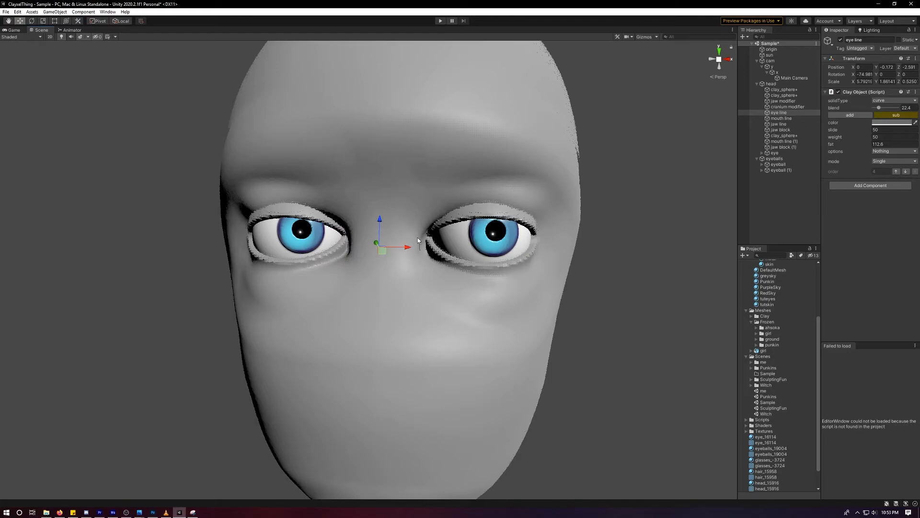
- Set the eye line's Y scale to about 1.764, try shifting it in depth, and undo the shift
left_click_drag(447, 243, 570, 260, "alt")
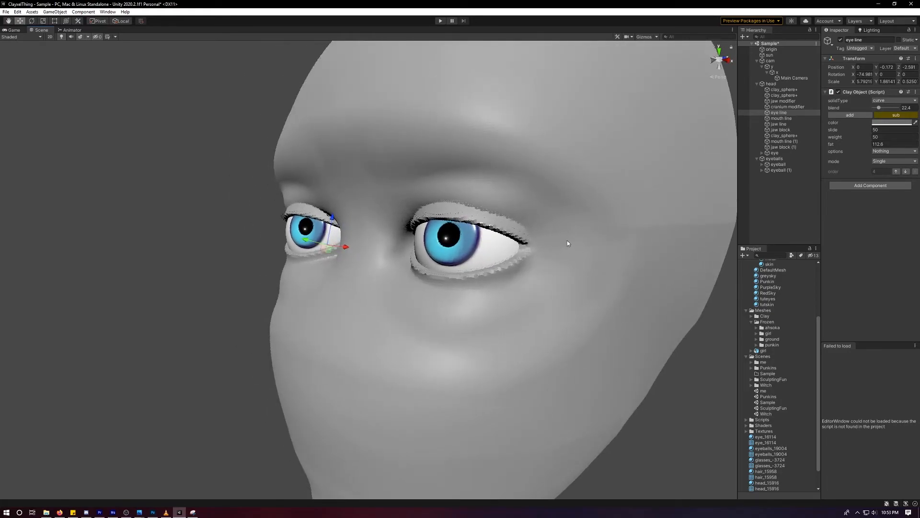
mouse_move(356, 257)
left_mouse_down("alt")
mouse_move(349, 262)
mouse_move(356, 257)
left_mouse_up("alt")
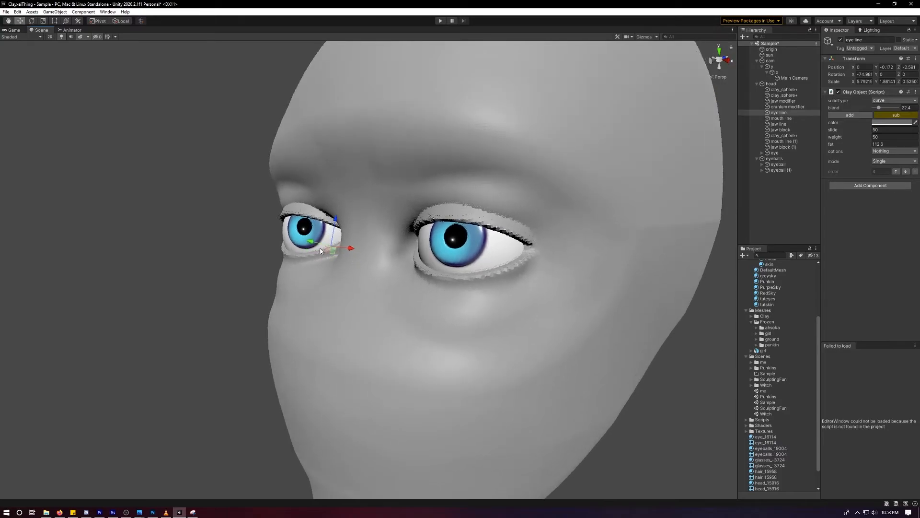
key("r")
left_click_drag(309, 242, 316, 246)
key("w")
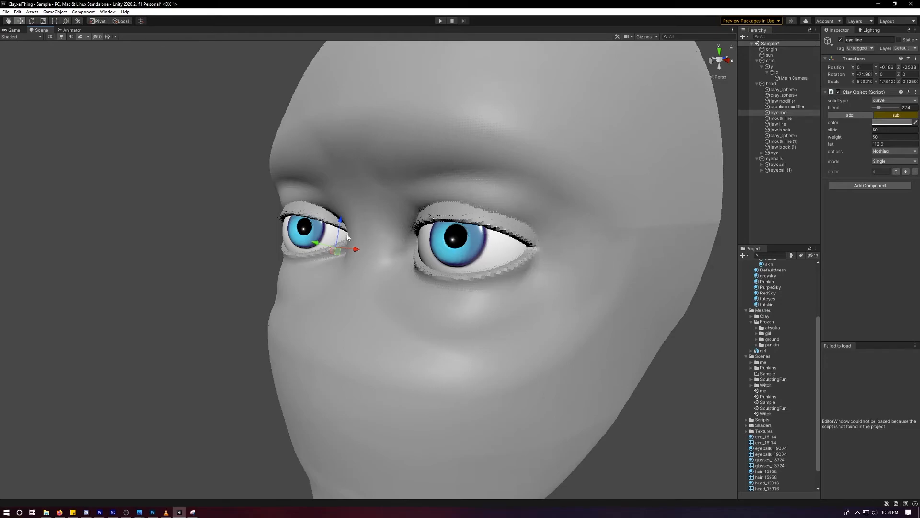
key("ctrl+z")
- Expand the eye group, select its second clay curve at the brow, try to move it, and undo the move
left_click_drag(370, 244, 403, 257, "alt")
scroll(440, 252, "down", 5)
scroll(497, 255, "up", 4)
left_click_drag(497, 255, 525, 283, "alt")
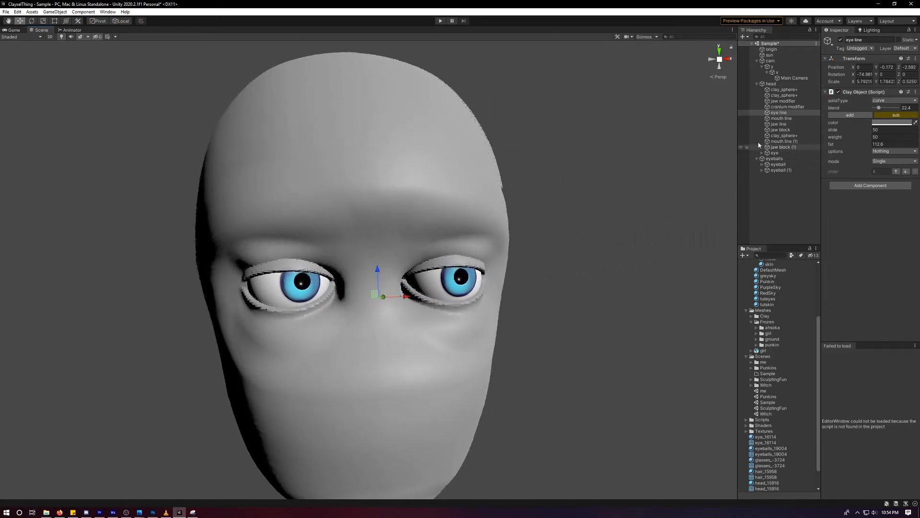
left_click_drag(489, 223, 477, 282, "alt")
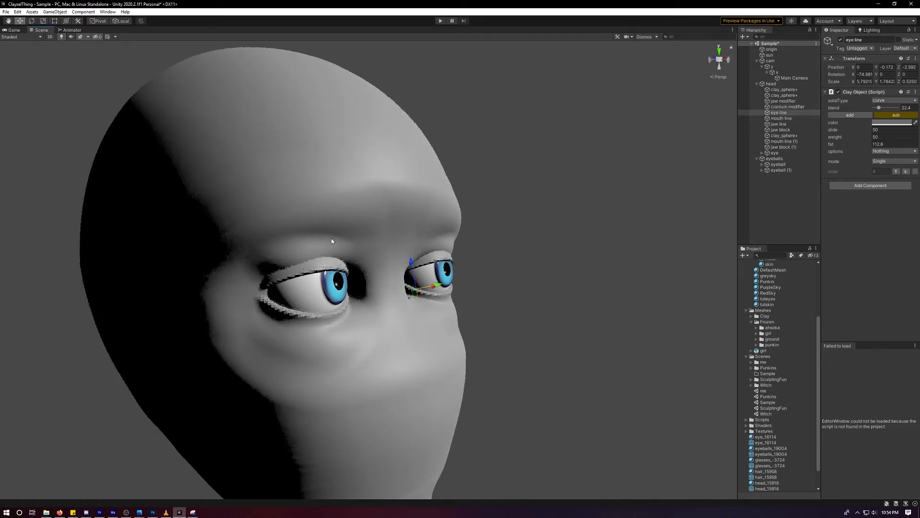
left_click_drag(520, 219, 531, 250, "alt")
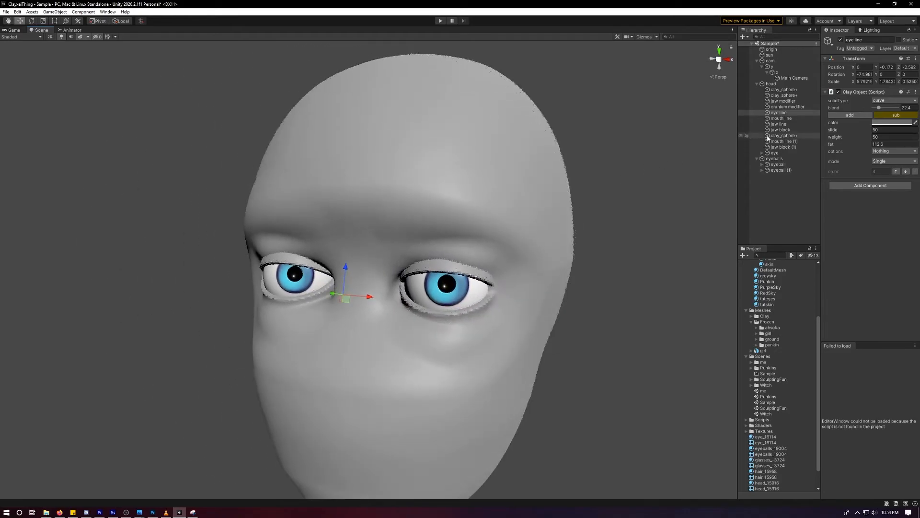
left_click(767, 153)
left_click(762, 152)
left_click(789, 164)
left_click_drag(603, 208, 494, 235, "alt")
key("w")
left_click_drag(412, 243, 508, 307)
left_click_drag(508, 307, 482, 325, "alt")
key("ctrl+z")
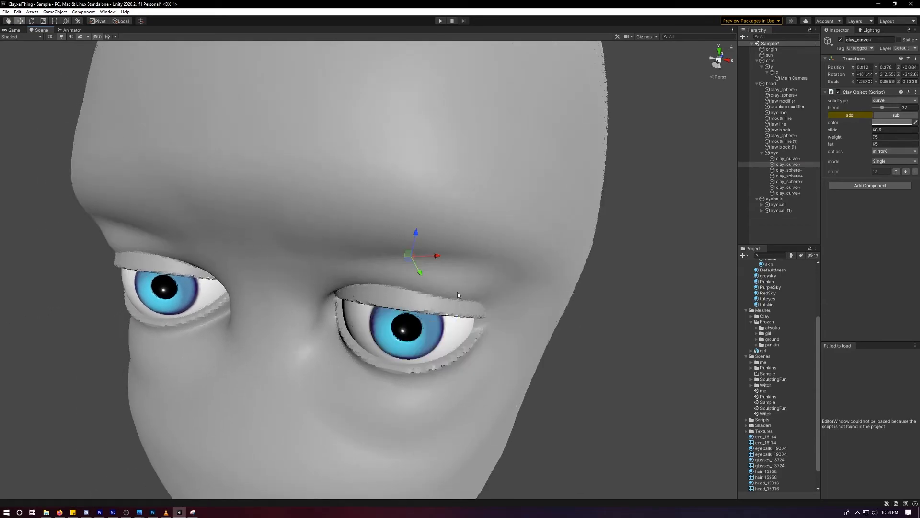
- Pull the brow curve out in front of the eye to expose its shape, and undo the move
left_click_drag(422, 272, 517, 287)
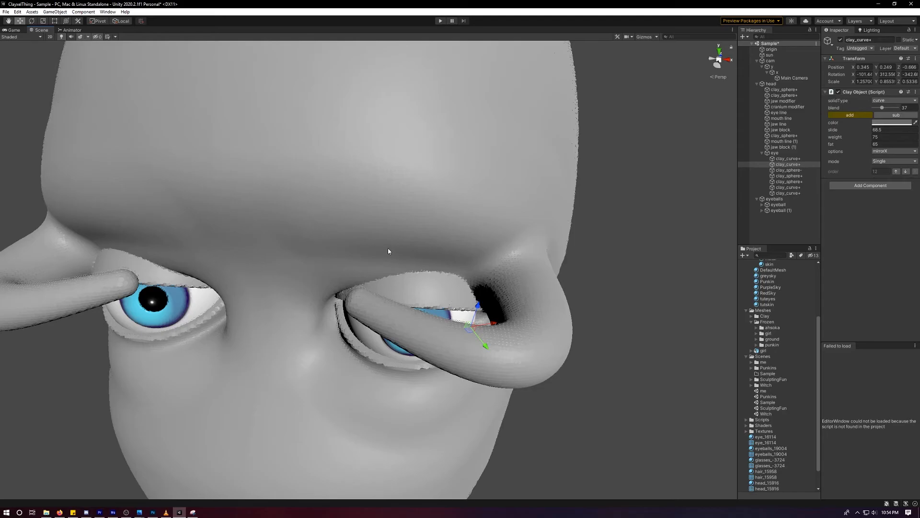
left_click_drag(388, 250, 441, 265, "alt")
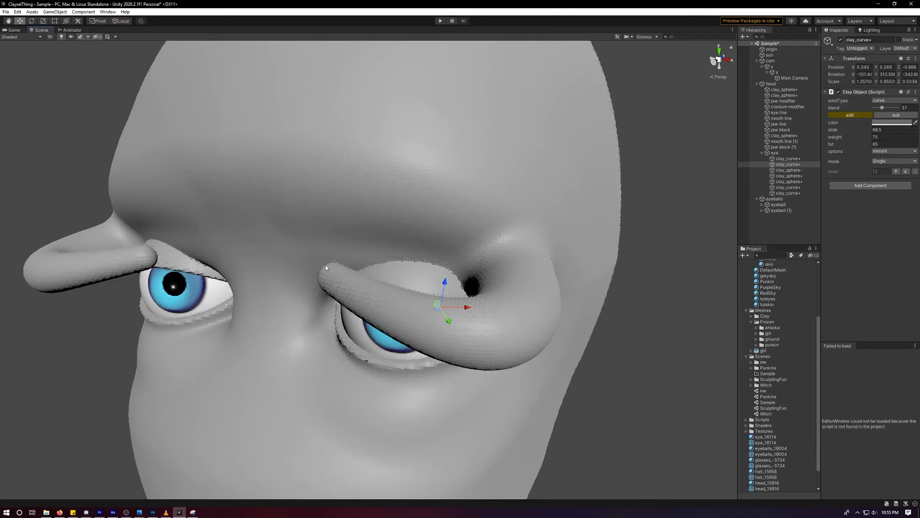
left_click_drag(345, 269, 397, 286, "alt")
key("ctrl+z")
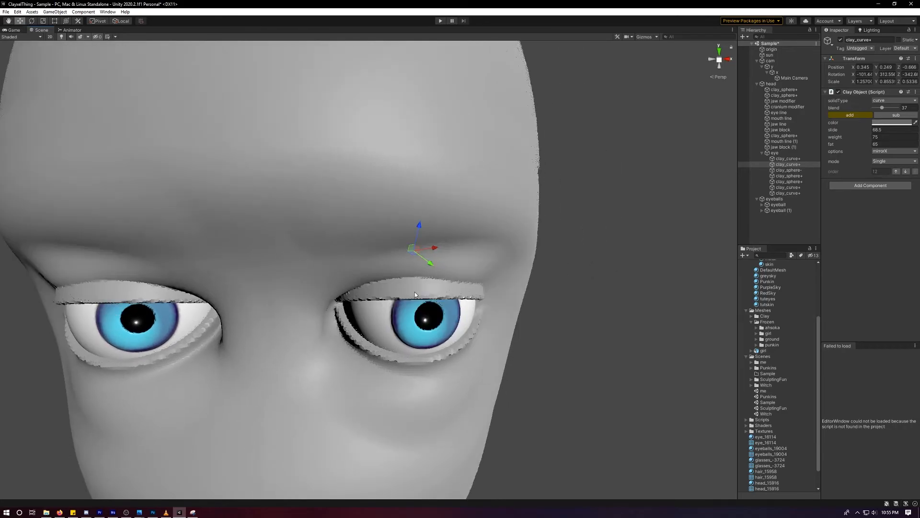
- Examine the brow curve and eyelids up close and from the front and both sides of the head
scroll(415, 270, "up", 5)
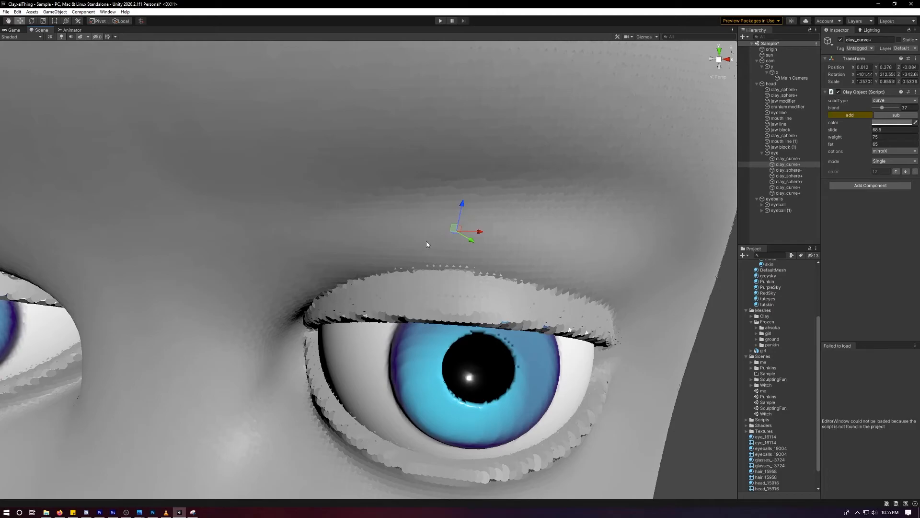
scroll(243, 254, "down", 5)
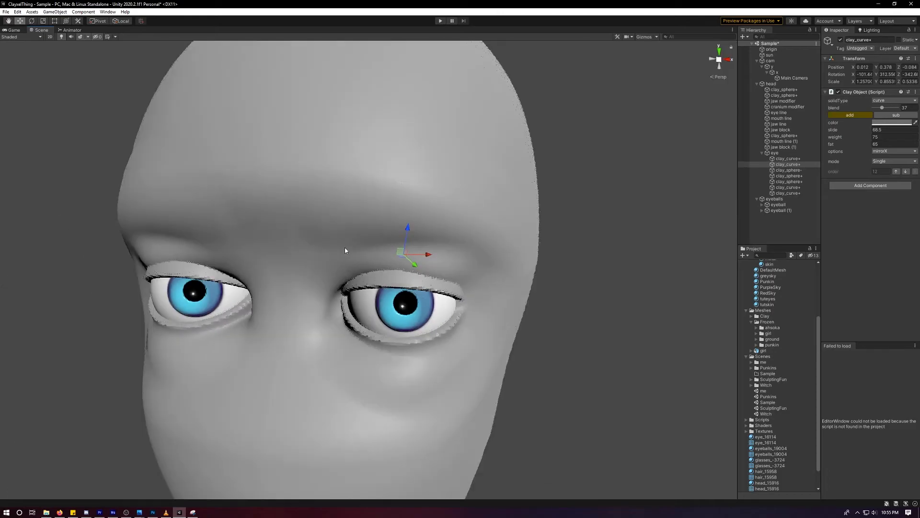
left_click_drag(343, 267, 459, 273, "alt")
scroll(347, 262, "down", 3)
scroll(459, 270, "up", 7)
left_click_drag(331, 285, 437, 292, "alt")
scroll(418, 292, "down", 5)
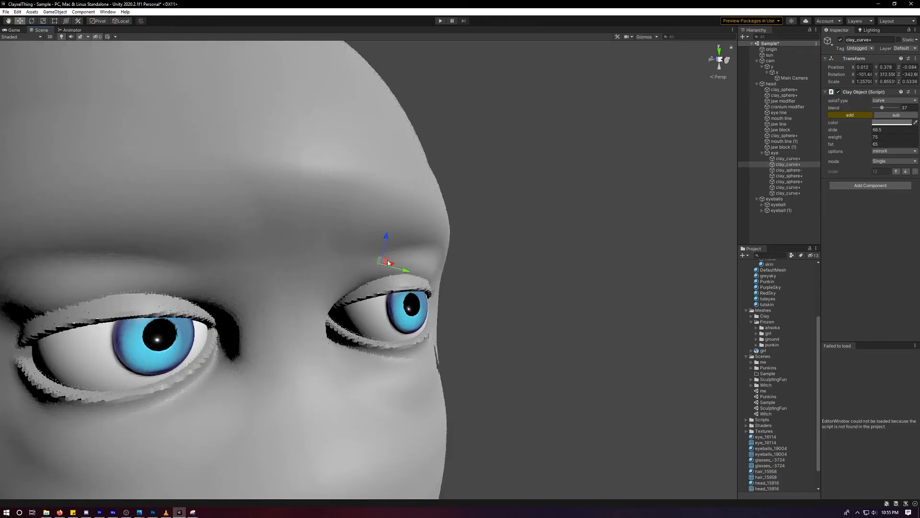
left_click_drag(467, 256, 414, 277, "alt")
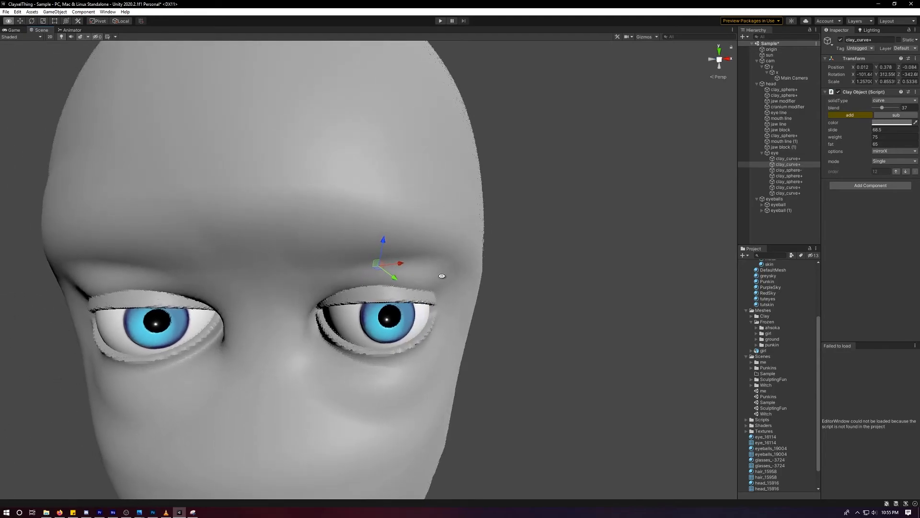
left_click_drag(512, 295, 400, 281, "alt")
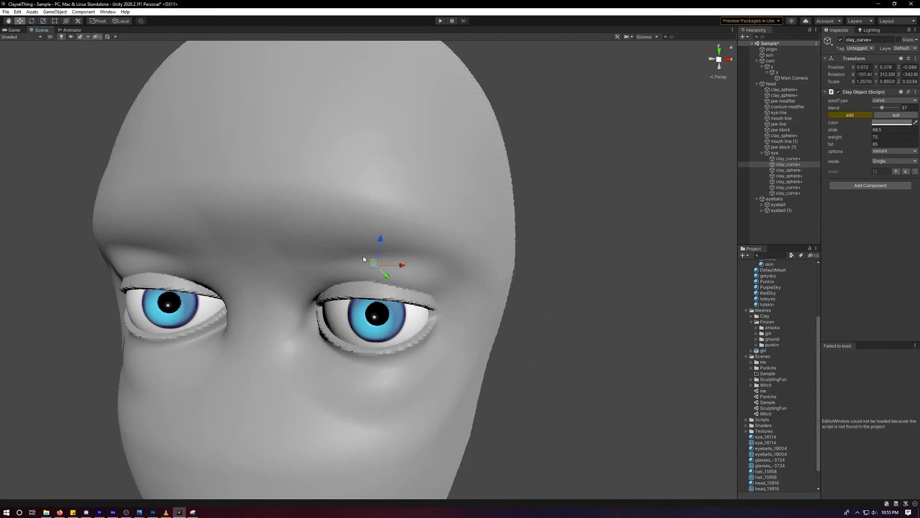
left_click_drag(357, 272, 419, 276, "alt")
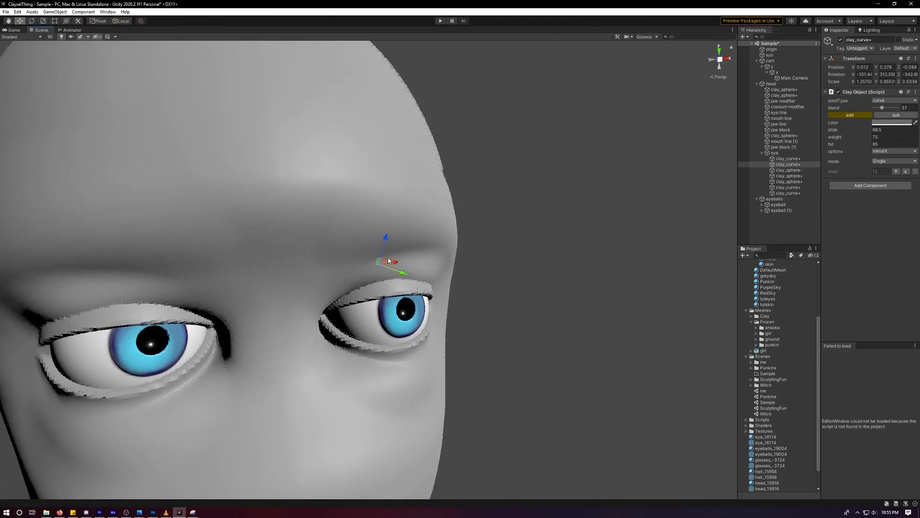
left_click_drag(502, 255, 372, 263, "alt")
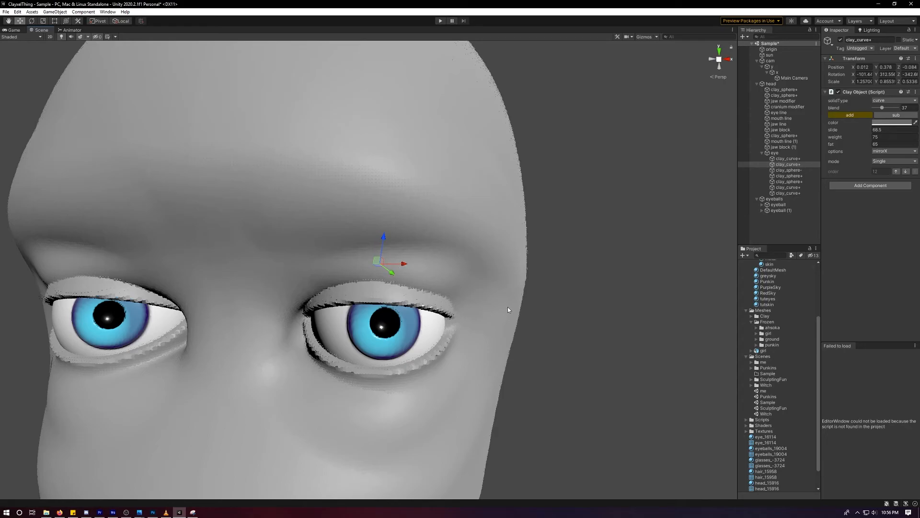
scroll(500, 300, "down", 5)
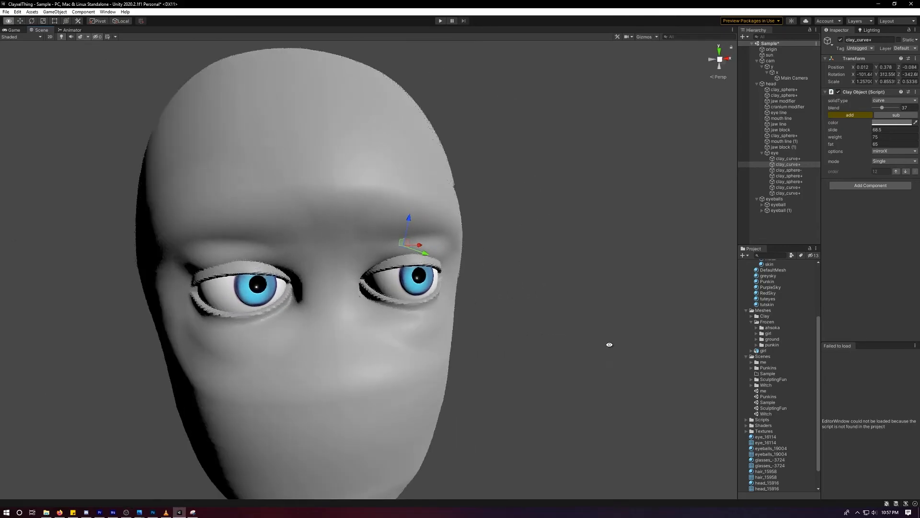
left_click_drag(503, 284, 270, 289, "alt")
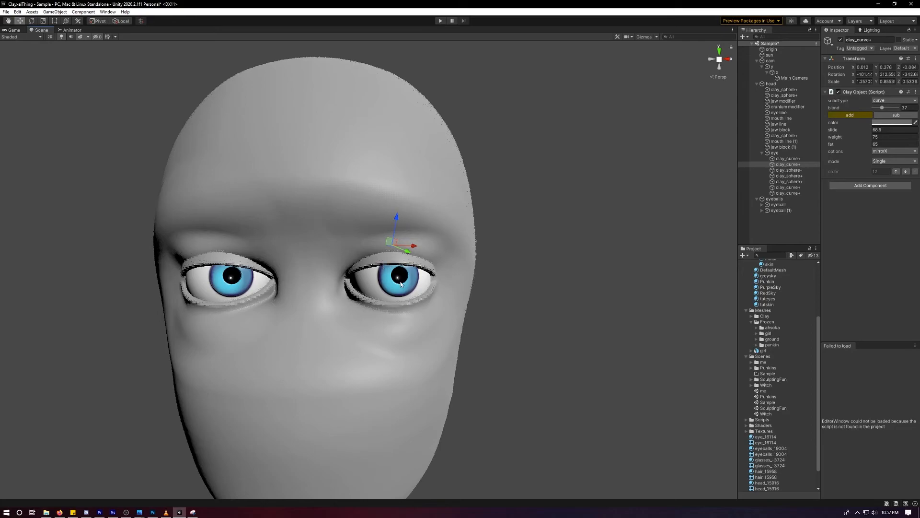
scroll(429, 297, "up", 3)
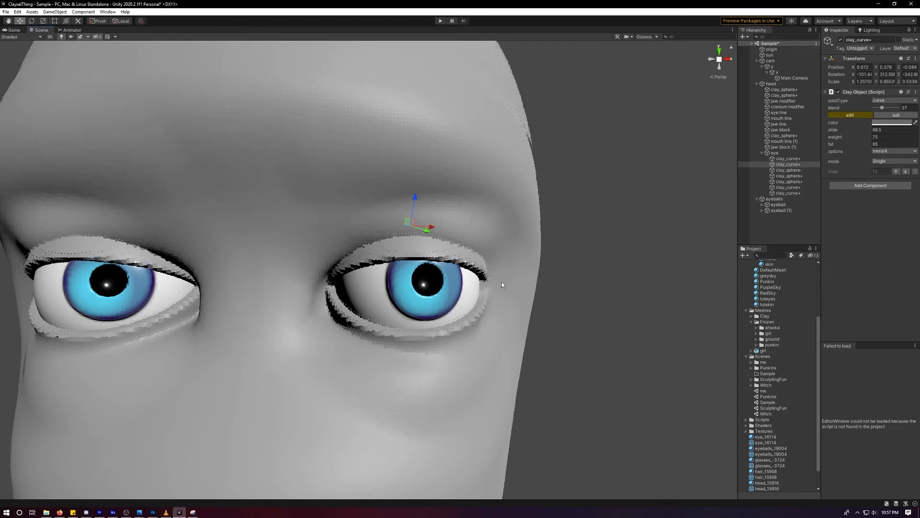
scroll(238, 295, "down", 8)
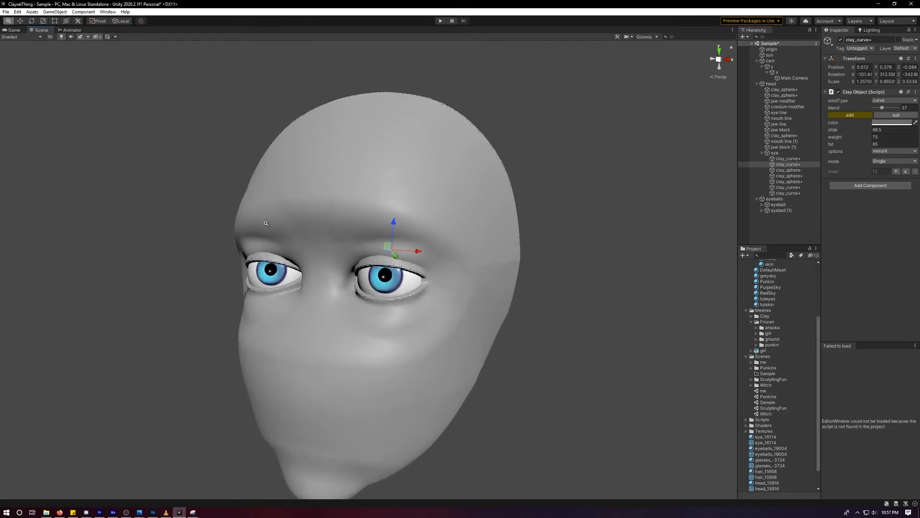
scroll(713, 205, "up", 3)
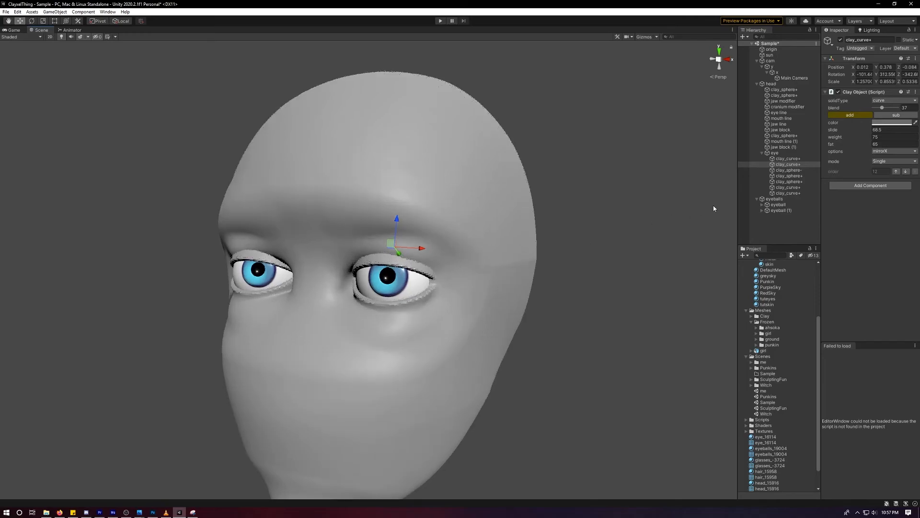
- Inspect the eyeball and eyeball (1) objects in the eyeballs group, comparing their transforms and gaze directions
left_click(778, 205)
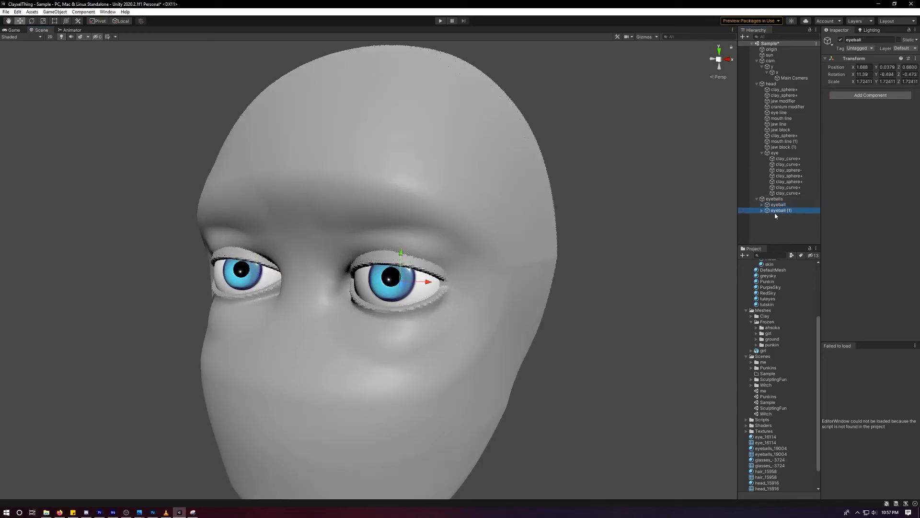
scroll(469, 249, "up", 2)
scroll(469, 246, "up", 2)
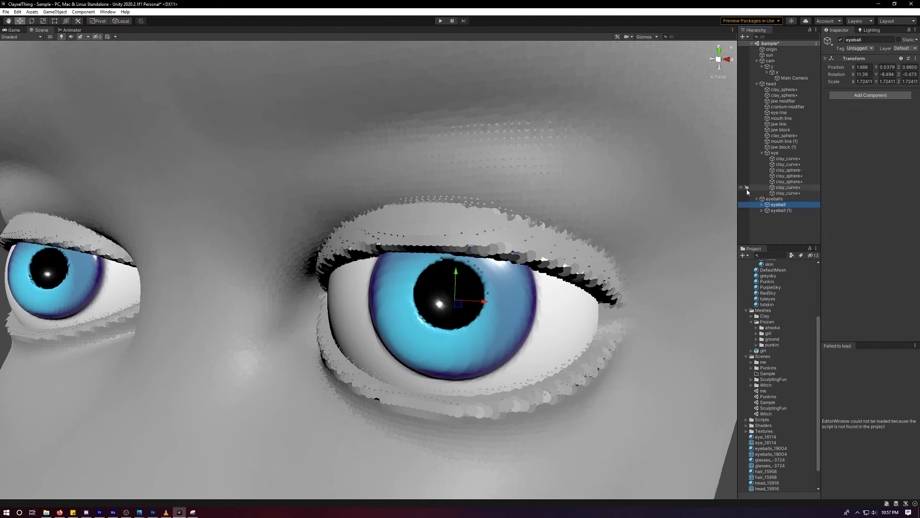
left_click(762, 205)
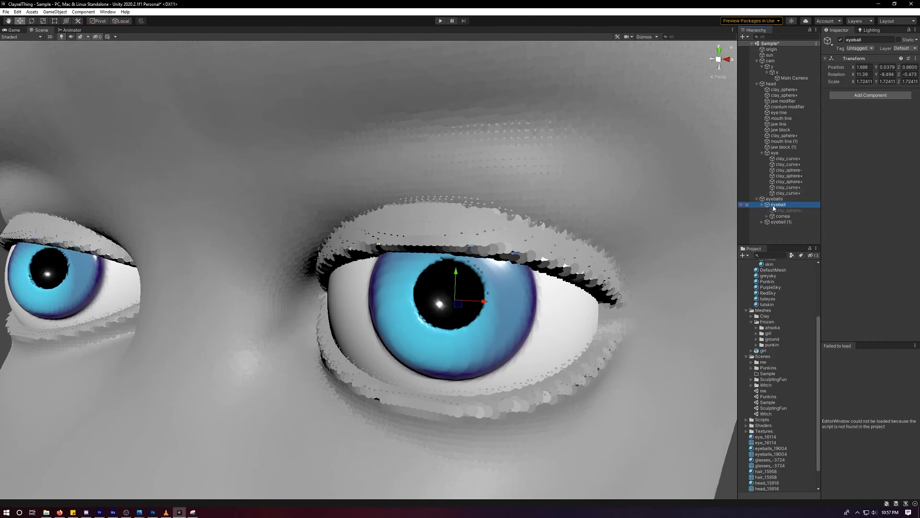
left_click(762, 205)
left_click(784, 199)
left_click(784, 205)
left_click(787, 211)
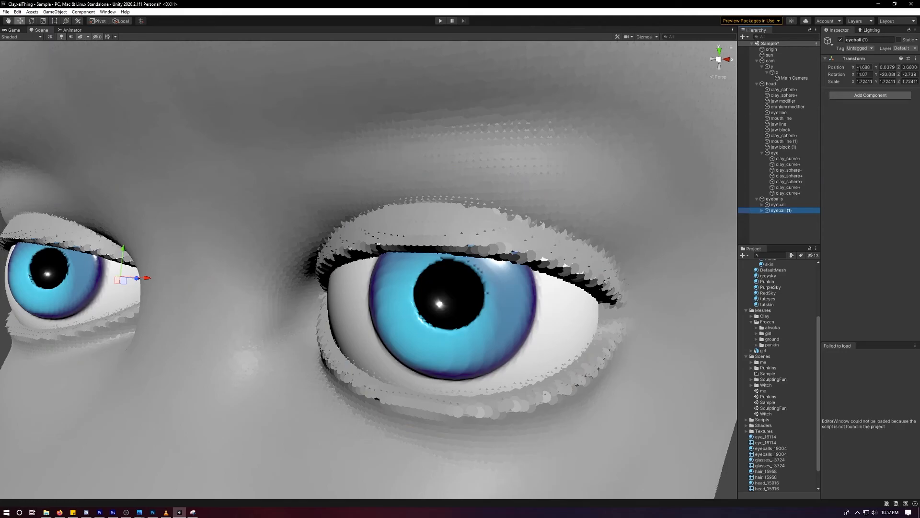
scroll(481, 224, "down", 10)
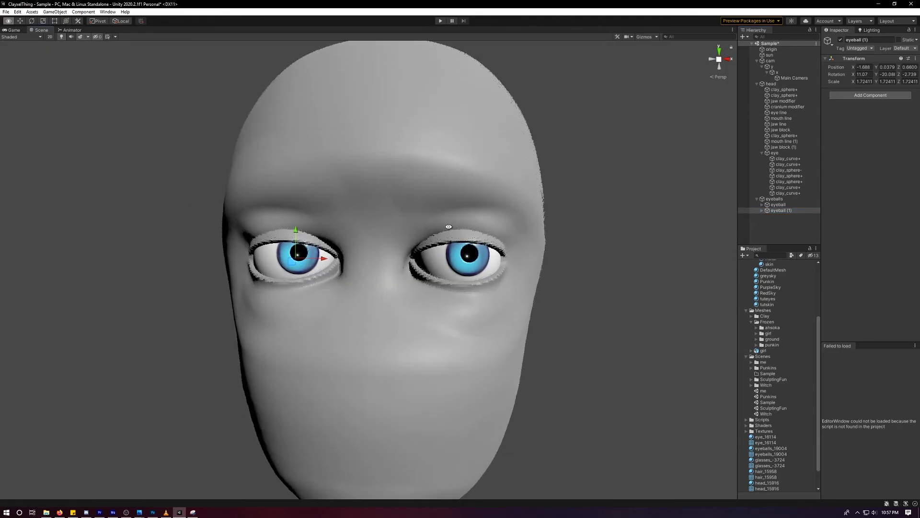
scroll(496, 248, "up", 5)
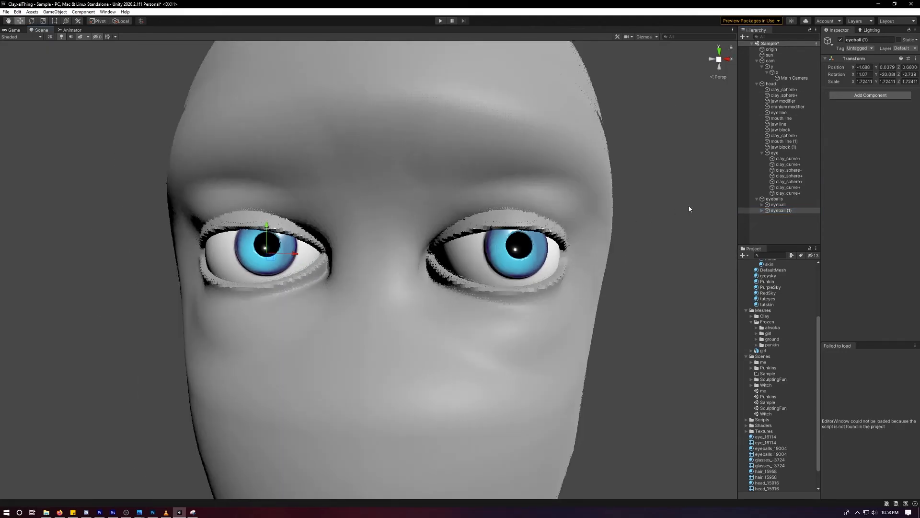
- Defrost the clayxels of the eyeballs container so its eyeballs can be edited
left_click(778, 204, "ctrl")
left_click_drag(590, 216, 556, 218, "alt")
key("e")
left_click(778, 205)
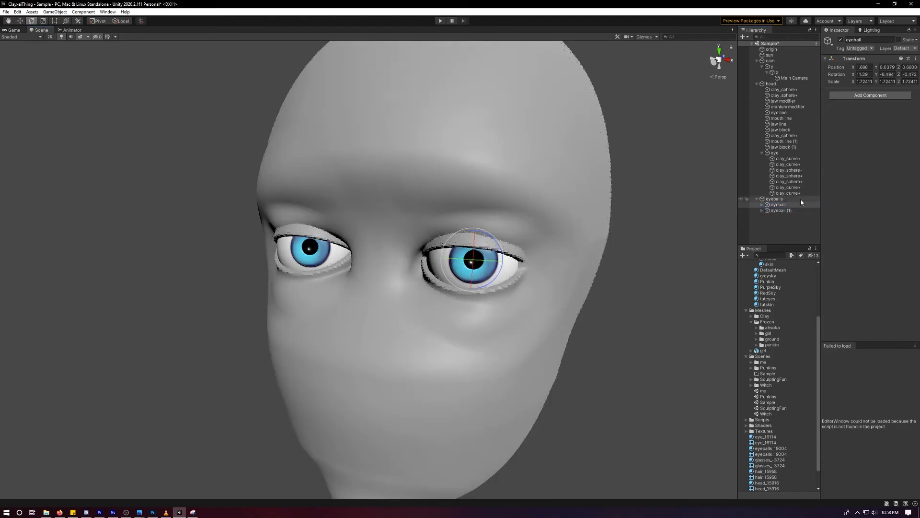
left_click(800, 199)
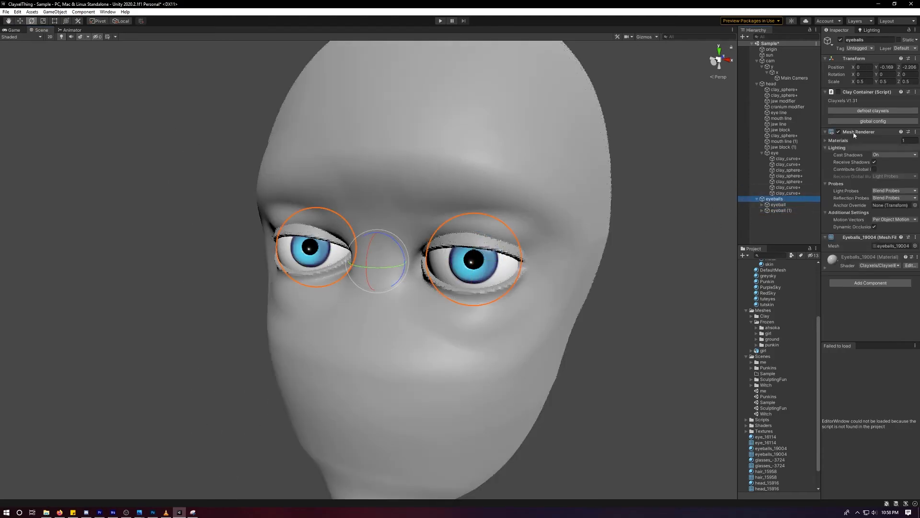
left_click(856, 110)
scroll(587, 229, "up", 6)
left_click_drag(584, 227, 558, 254, "alt")
scroll(606, 213, "down", 4)
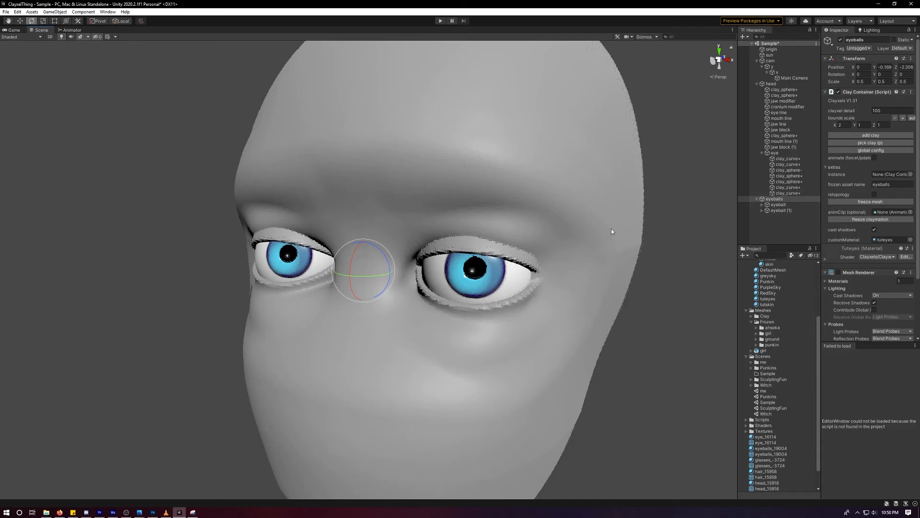
scroll(611, 228, "down", 3)
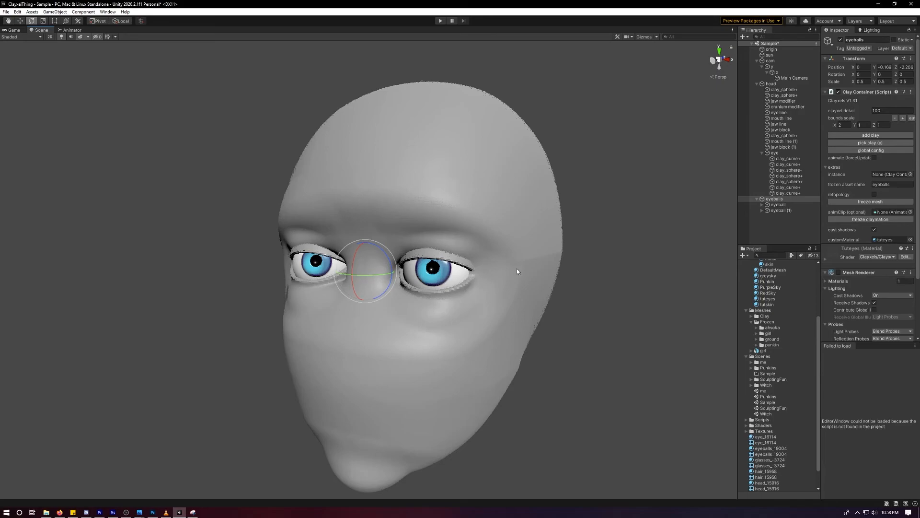
- Delete the eyeball (1) object and duplicate the remaining eyeball to replace it
left_click(782, 205)
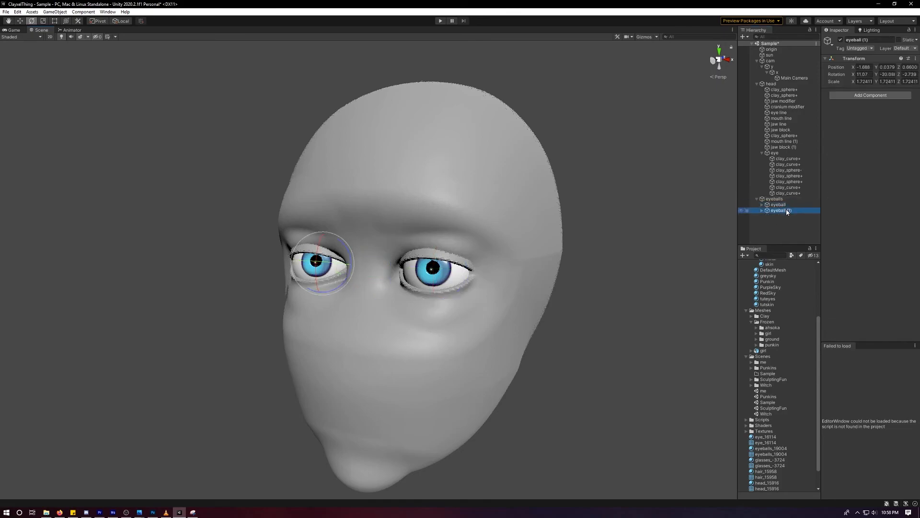
left_click(785, 211)
key("Delete")
left_click(786, 205)
key("ctrl+d")
- Try mirroring the duplicated eyeball by making its X position -1.688, and undo the change
left_click(865, 67)
key("Home")
type("-")
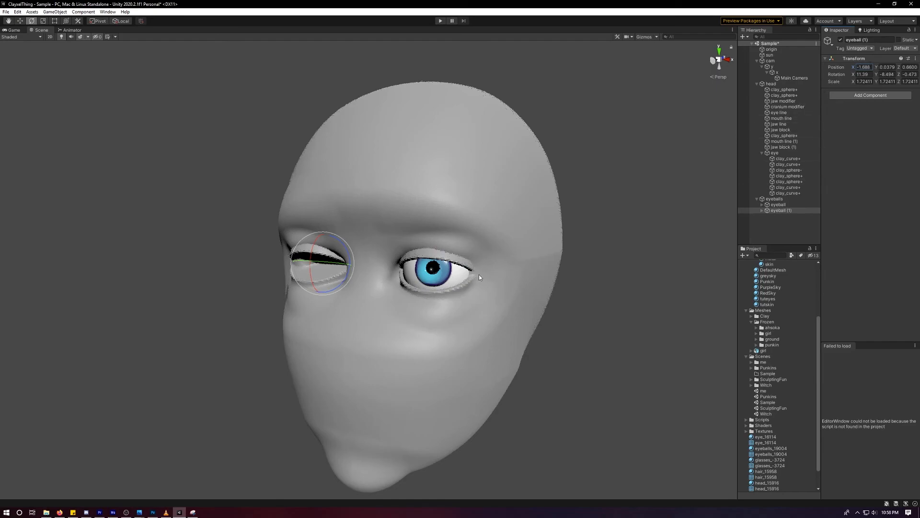
key("ctrl+s")
key("ctrl+z")
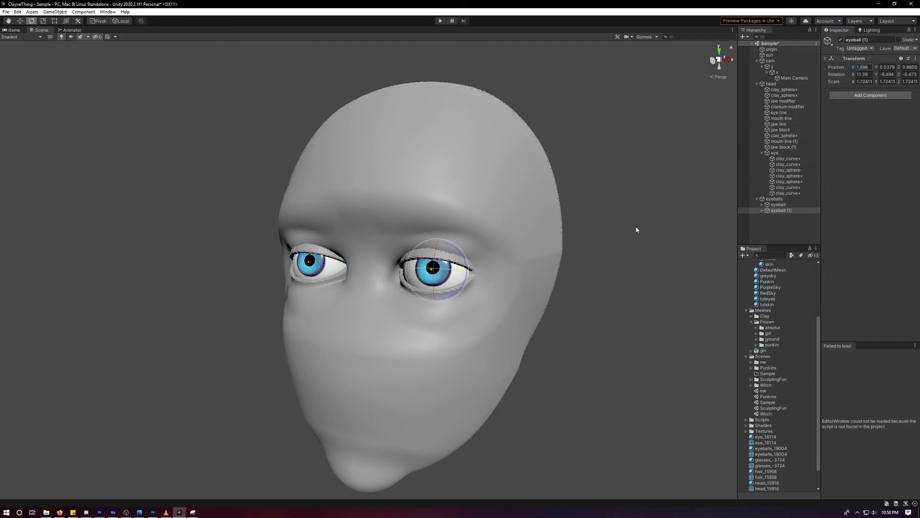
- Set the duplicated eyeball's X position to -1.688 to place it in the opposite socket, and save the scene
left_click(860, 67)
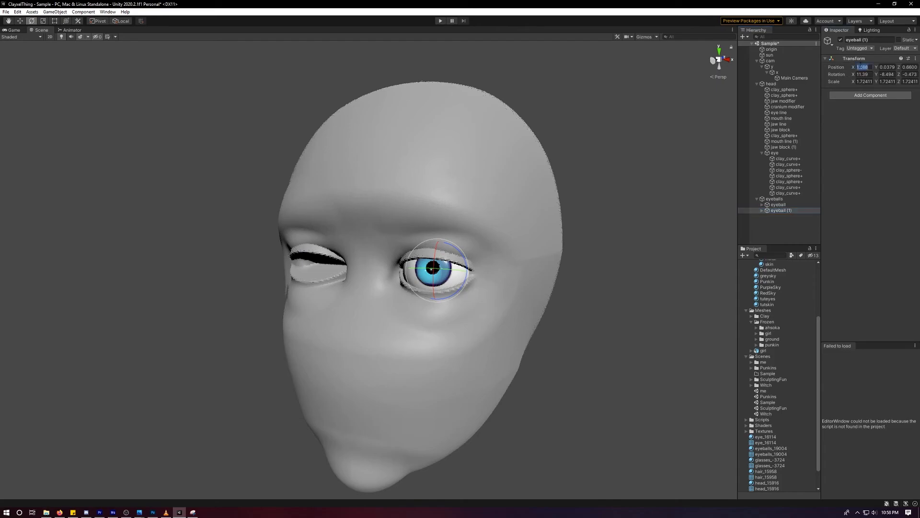
key("Left")
type("-")
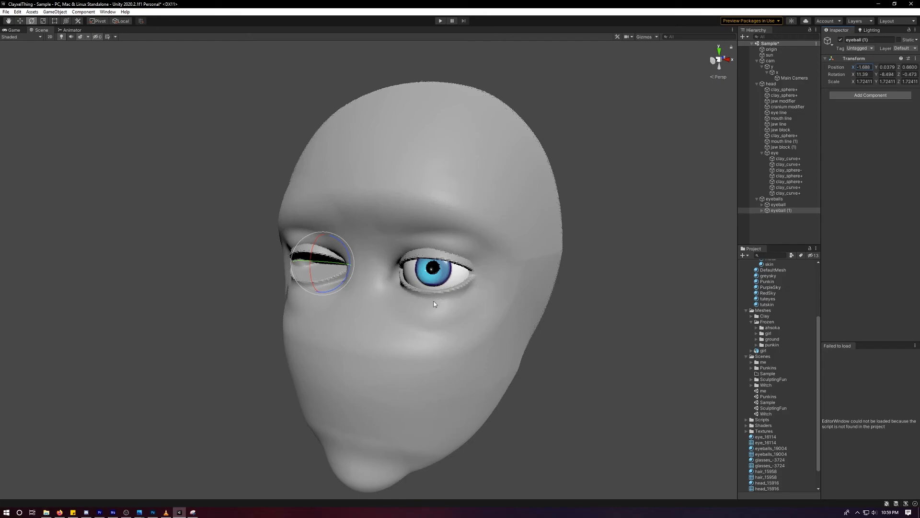
key("ctrl+s")
scroll(337, 278, "up", 2)
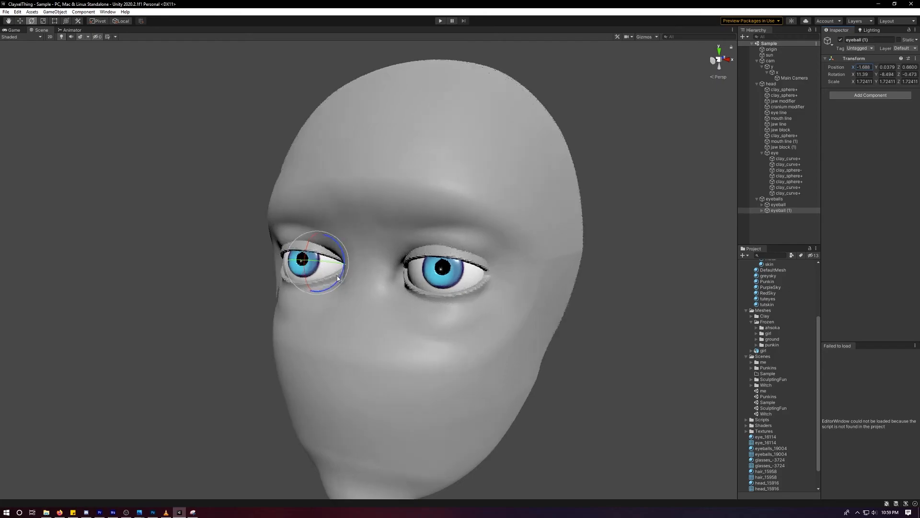
- Examine the gaze directions of both eyeballs from several angles around the face
scroll(337, 278, "up", 1)
left_click_drag(382, 272, 481, 263, "alt")
middle_click_drag(484, 269, 478, 280)
left_click(652, 278)
left_click_drag(652, 278, 640, 259, "alt")
left_click(778, 205)
scroll(449, 220, "up", 2)
scroll(453, 229, "down", 3)
left_click_drag(453, 229, 451, 221, "alt")
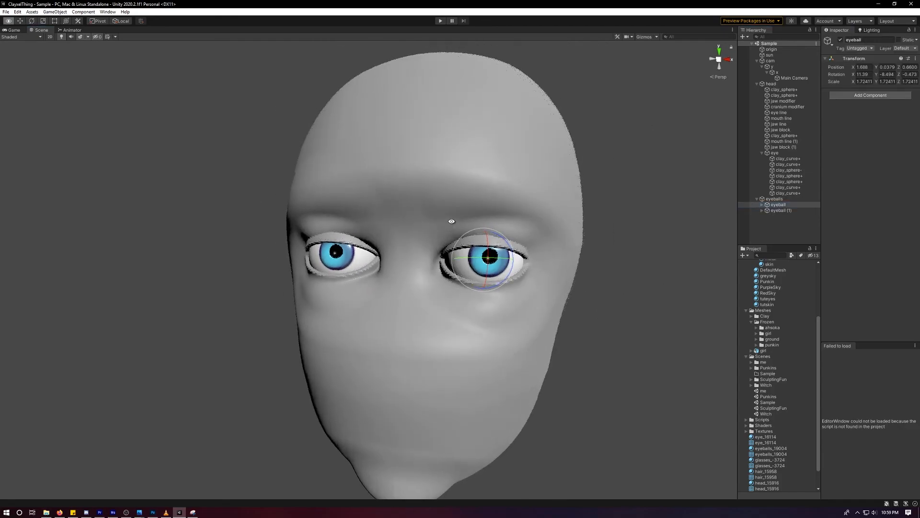
scroll(452, 222, "up", 2)
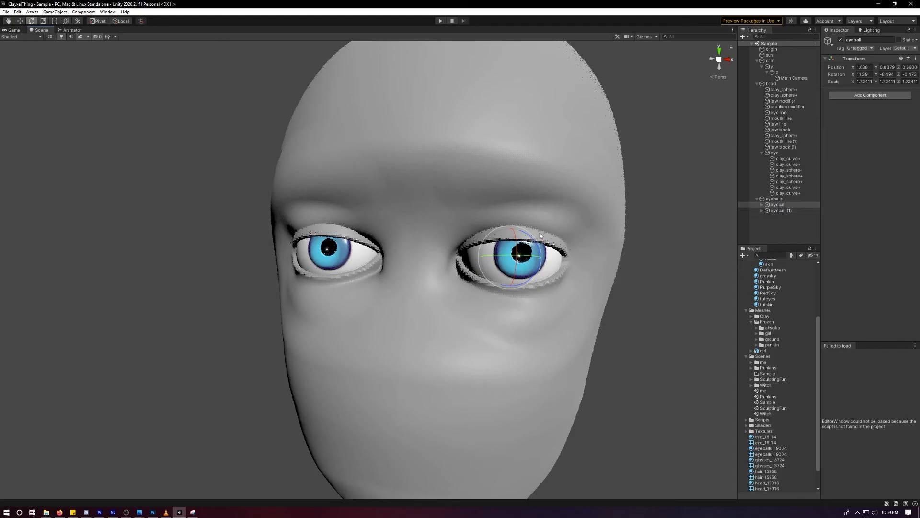
- Rotate eyeball (1) to about -18.7° in Y and fine-tune its rotation to align its gaze with the other eye
left_click(781, 212)
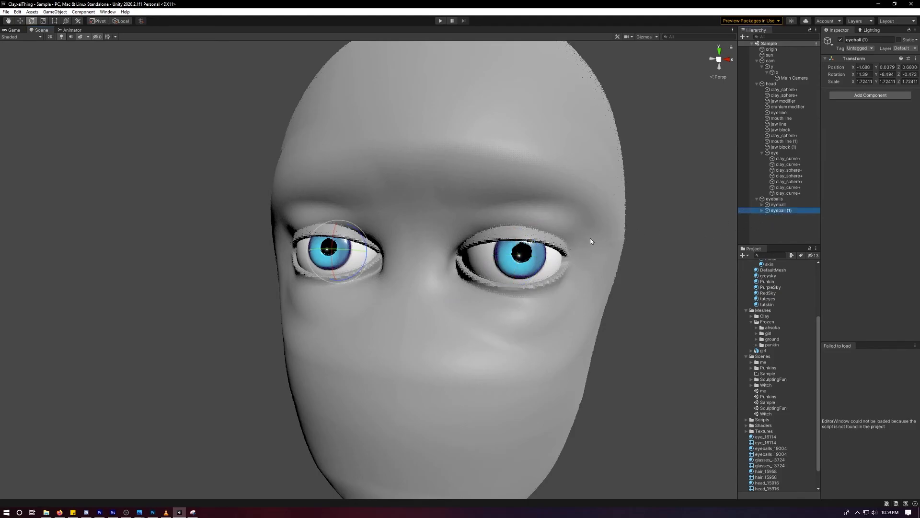
mouse_move(346, 251)
left_mouse_down()
mouse_move(360, 252)
mouse_move(352, 256)
left_mouse_up()
left_click(262, 285)
left_click_drag(261, 284, 328, 292, "alt")
left_click(345, 257)
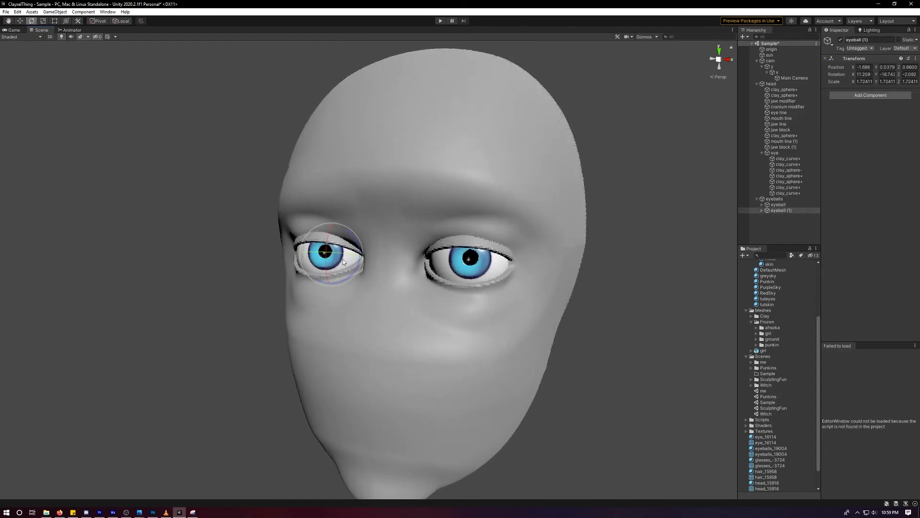
left_click_drag(345, 256, 346, 254)
left_click(216, 279)
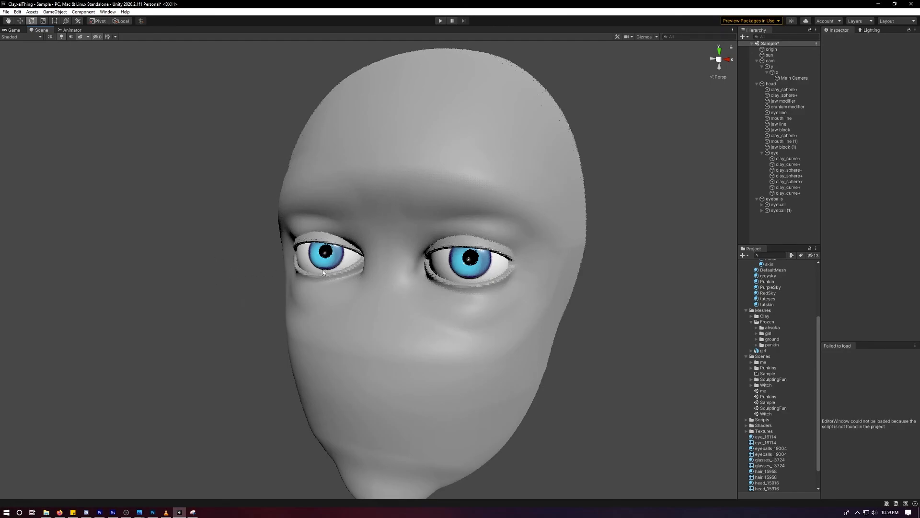
right_click_drag(246, 273, 257, 285, "alt")
scroll(256, 285, "up", 3)
scroll(257, 285, "down", 3)
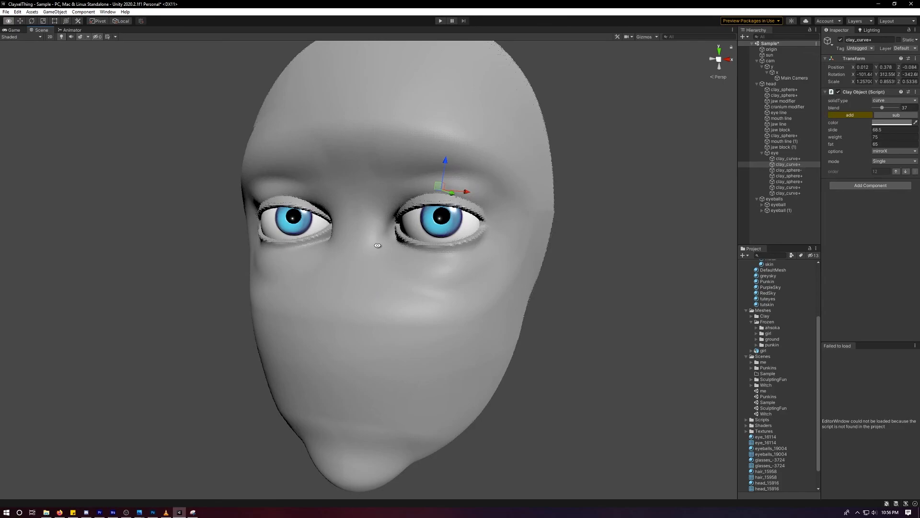
left_click_drag(378, 244, 422, 269, "alt")
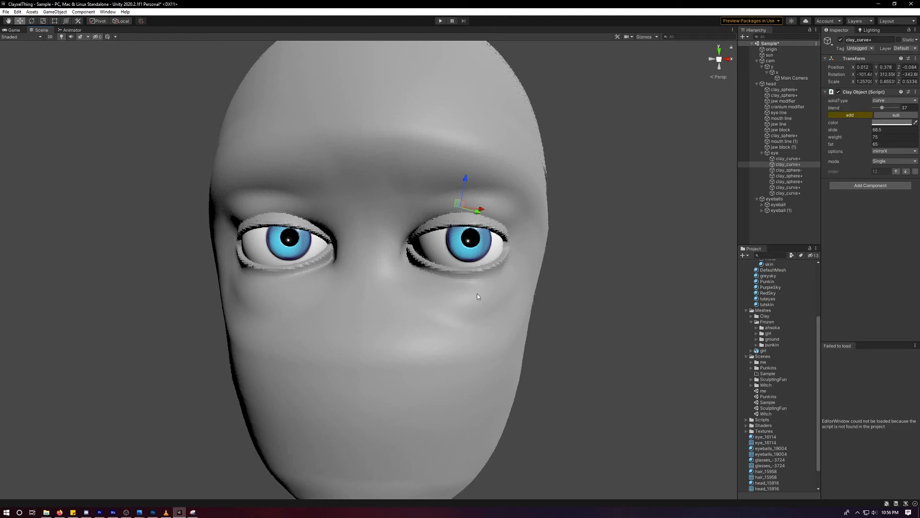
left_click_drag(530, 257, 481, 288, "alt")
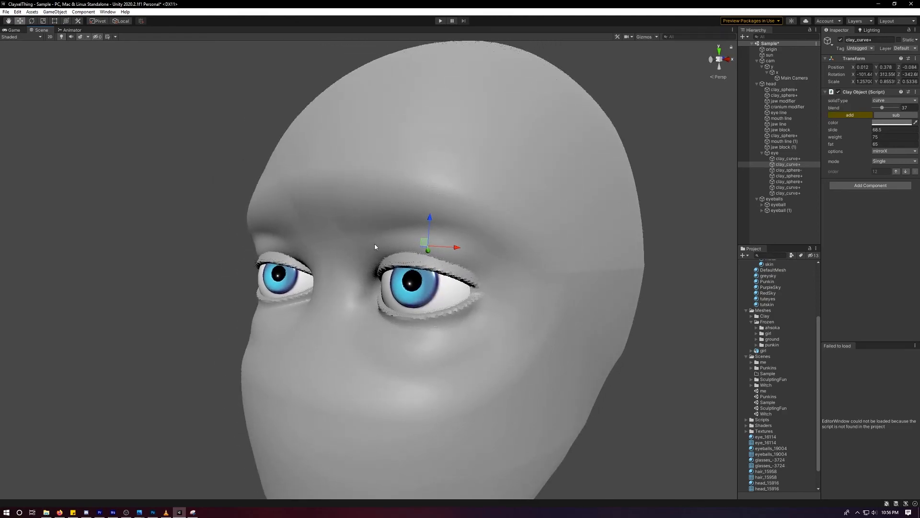